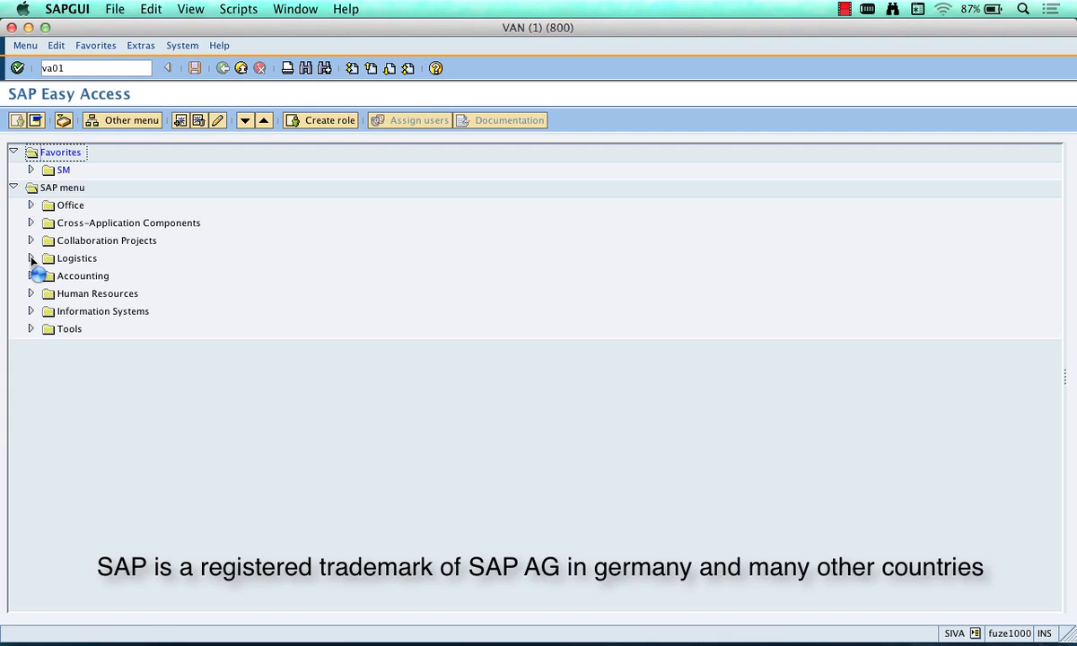
Expand Logistics > Sales and Distribution > Sales > Order in the SAP menu and select VA01 - Create.
click(32, 259)
click(48, 293)
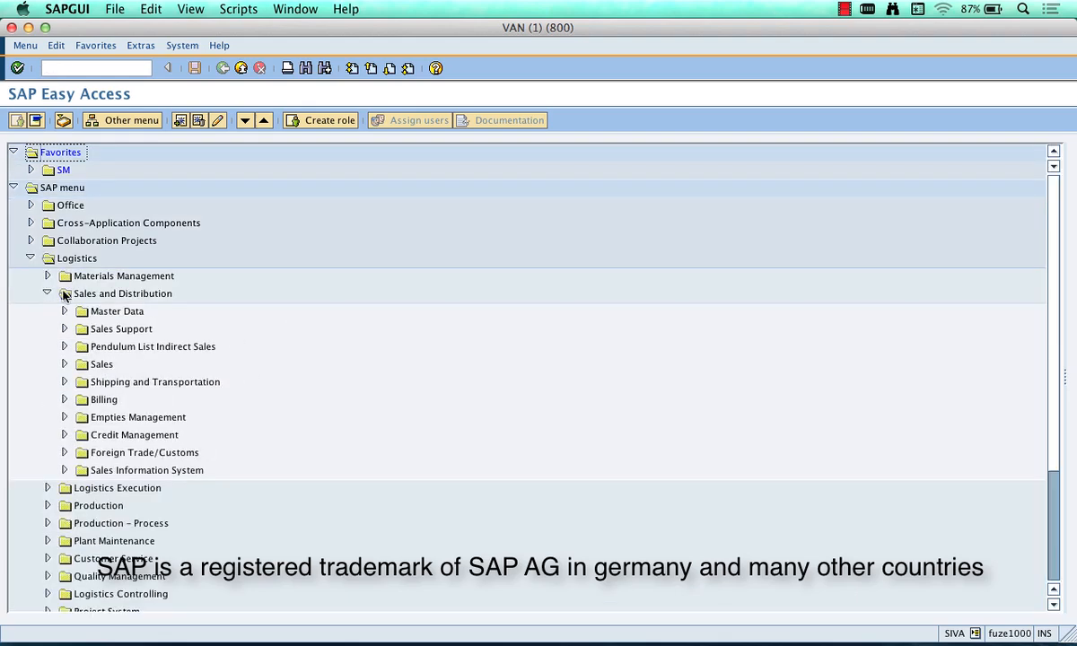
click(64, 364)
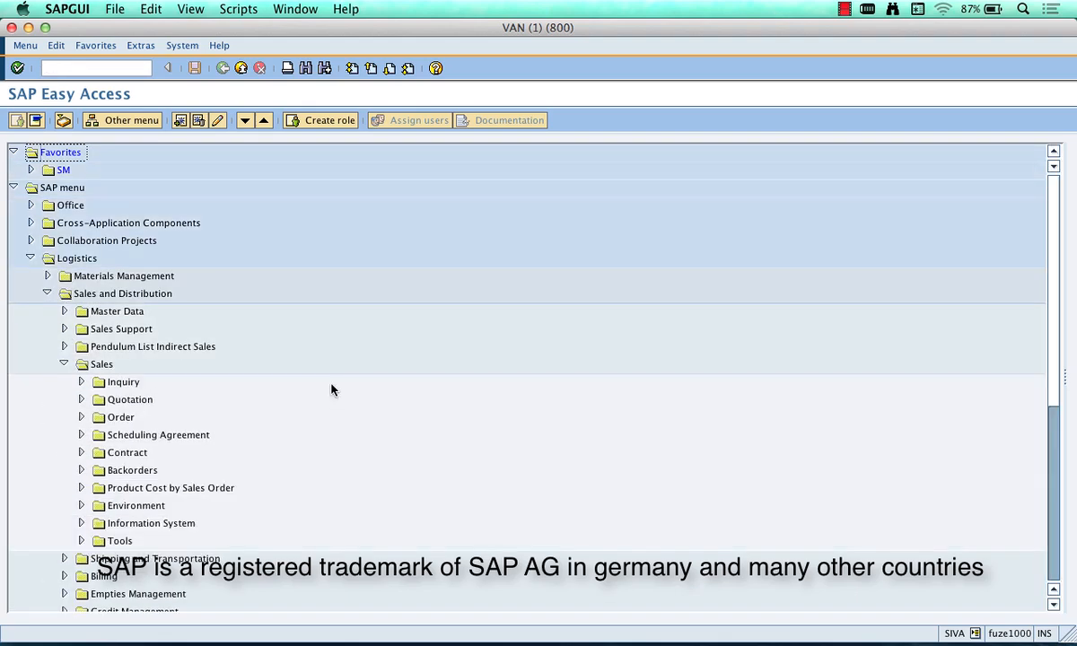
click(81, 417)
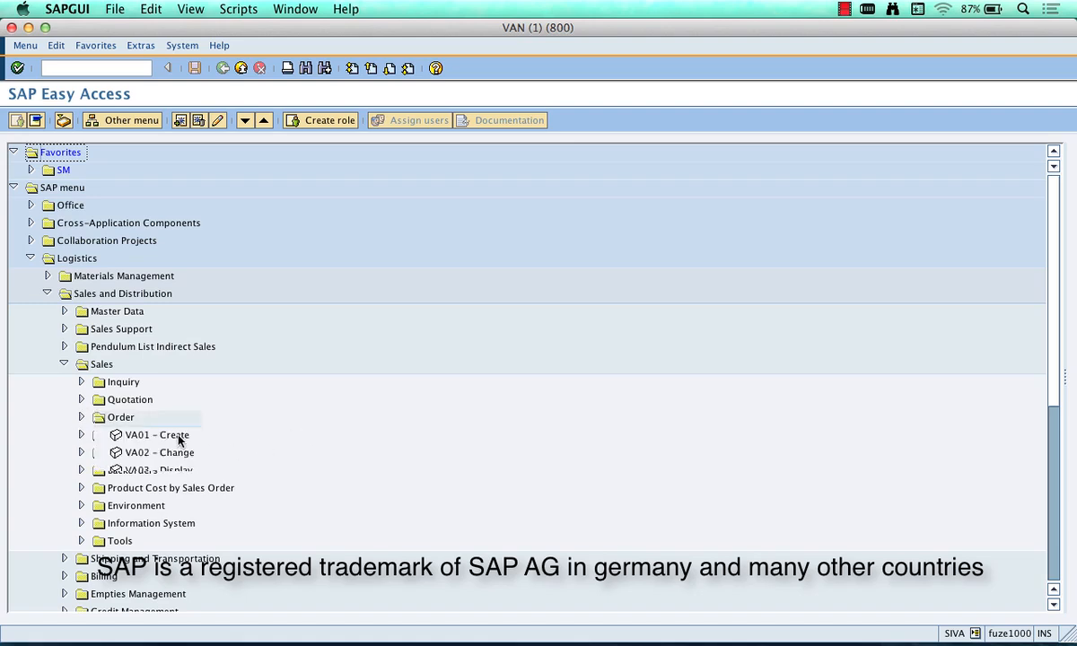
click(180, 436)
key(super+q)
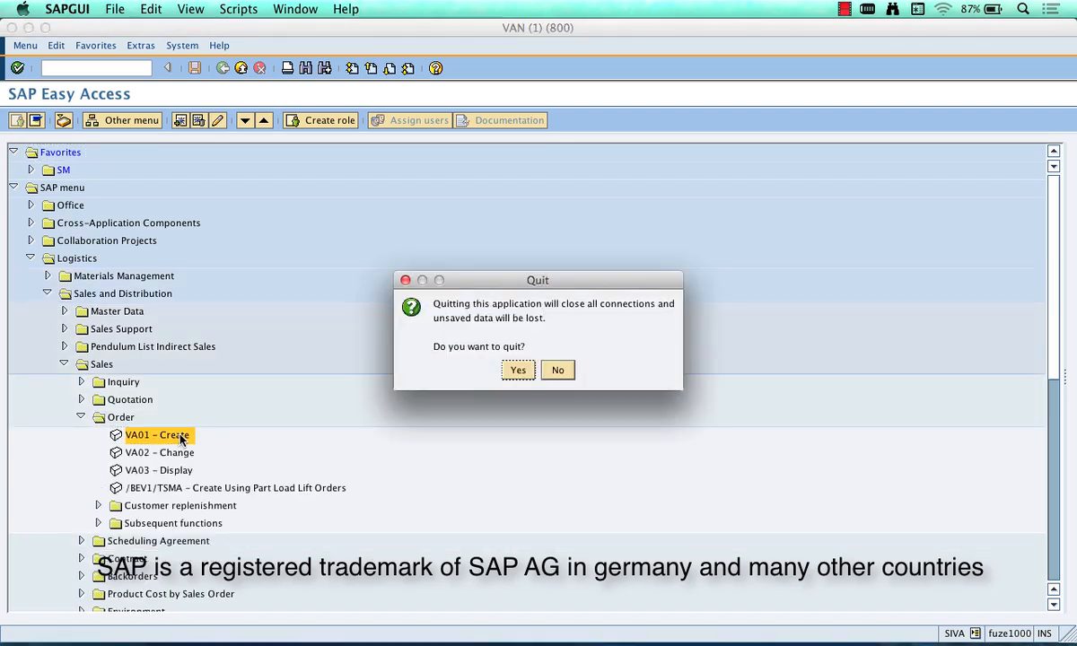
key(Escape)
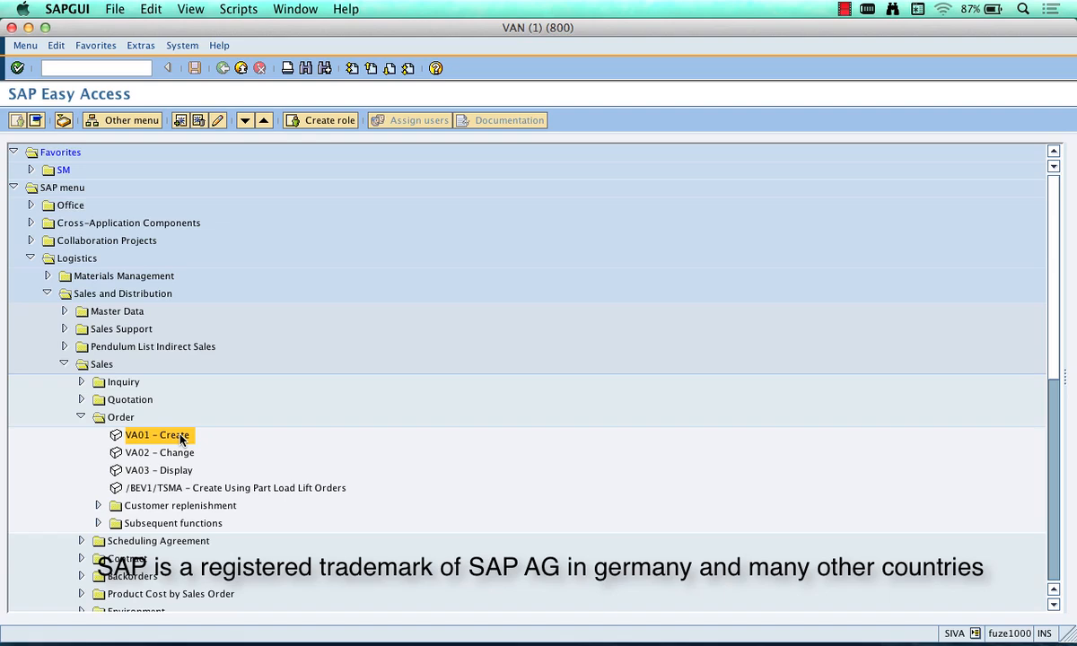
Capture the Logistics-to-Order menu path as an image and paste it near the top of the Sales Order Hands On page in Curio.
key(super+shift+4)
drag(21, 245, 377, 508)
key(super+Tab)
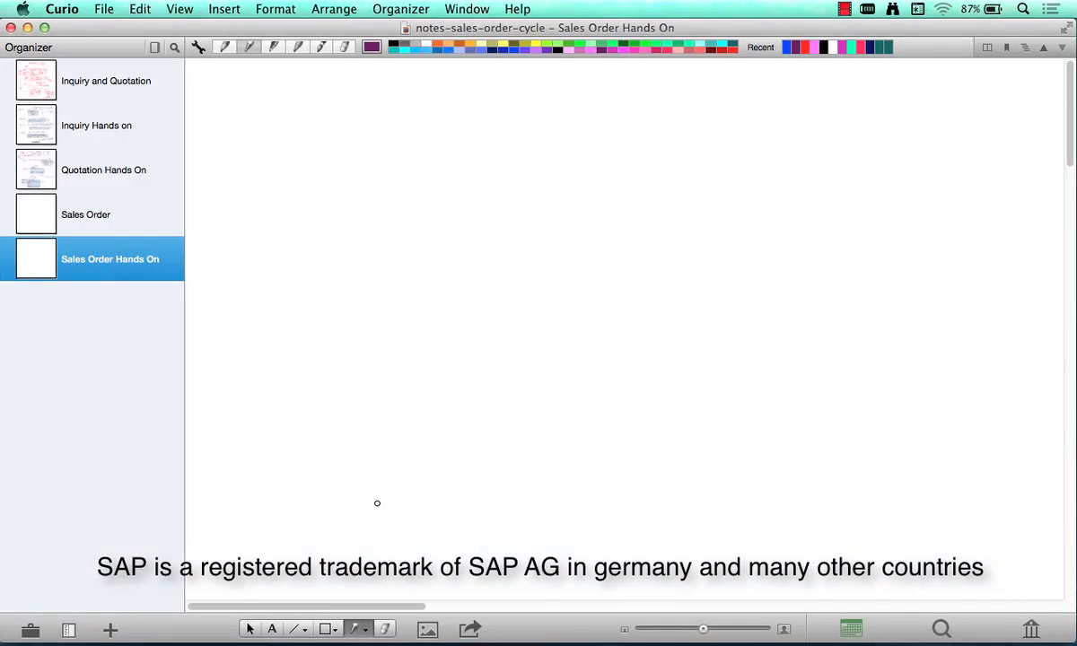
key(super+v)
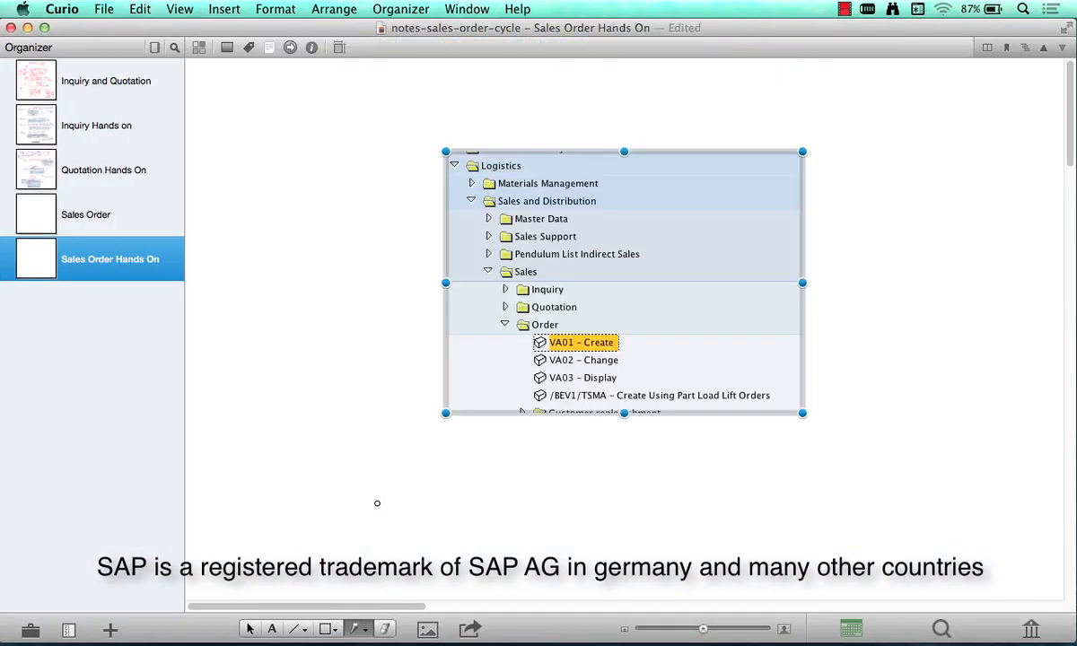
drag(694, 289, 770, 218)
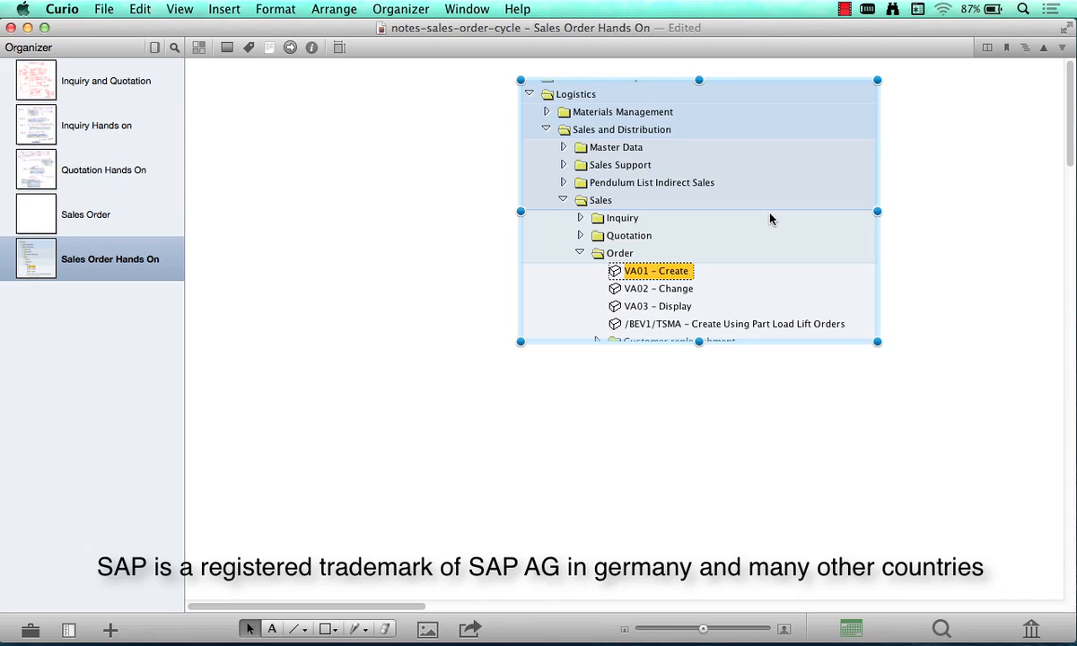
Handwrite an underlined "Step 1" heading beside the pasted menu image and bracket its tree with the note "Menu path".
key(d)
mouse_move(279, 88)
mouse_down()
mouse_move(266, 113)
mouse_move(298, 97)
mouse_move(351, 106)
mouse_up()
drag(247, 132, 386, 124)
mouse_move(836, 105)
mouse_down()
mouse_move(840, 166)
mouse_move(812, 269)
mouse_up()
mouse_move(860, 168)
mouse_down()
mouse_move(878, 144)
mouse_move(930, 178)
mouse_move(975, 160)
mouse_up()
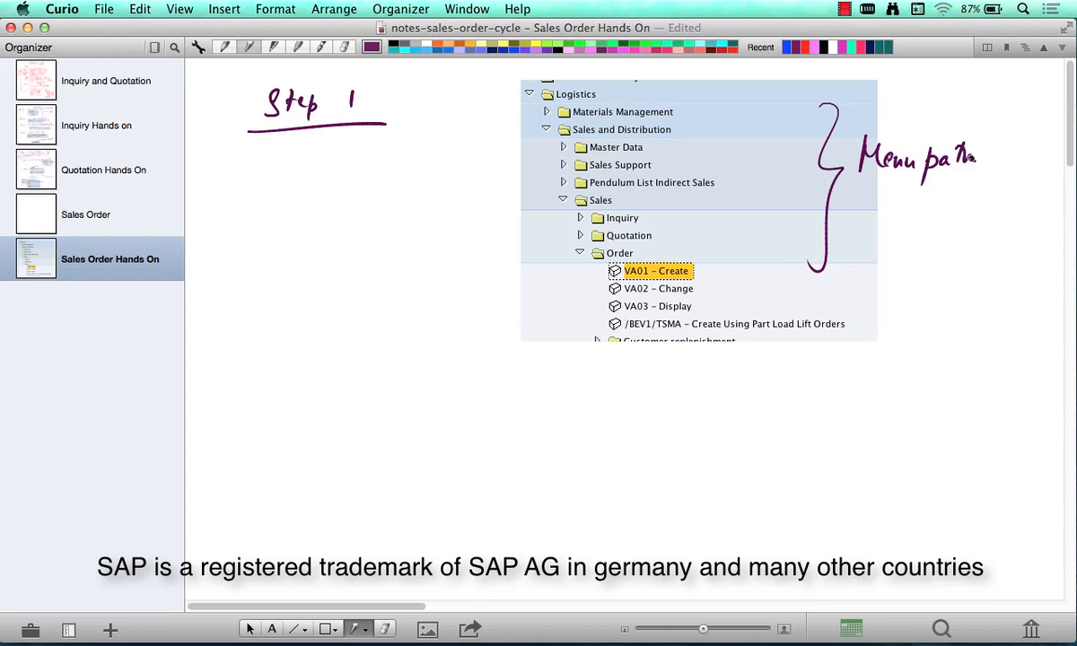
Handwrite "(OR)" and "[VA01]" below the "Menu path" note.
mouse_move(925, 209)
mouse_down()
mouse_move(945, 220)
mouse_move(910, 235)
mouse_up()
mouse_move(957, 205)
mouse_down()
mouse_move(961, 229)
mouse_move(904, 246)
mouse_up()
mouse_move(910, 275)
mouse_down()
mouse_move(945, 251)
mouse_move(957, 277)
mouse_up()
drag(885, 249, 884, 286)
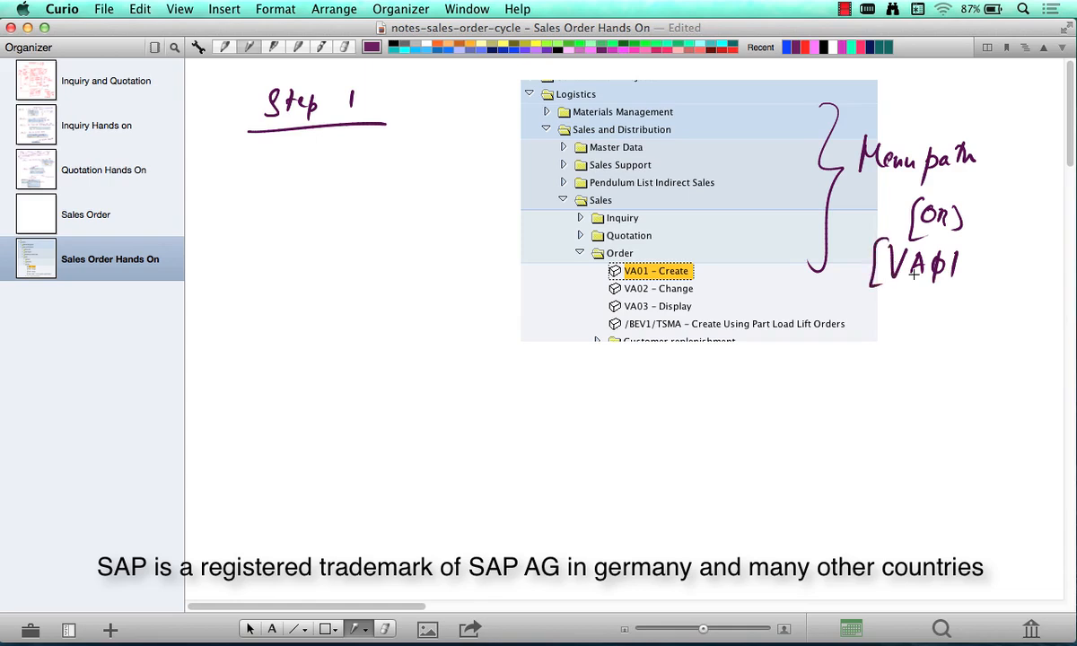
drag(963, 251, 963, 286)
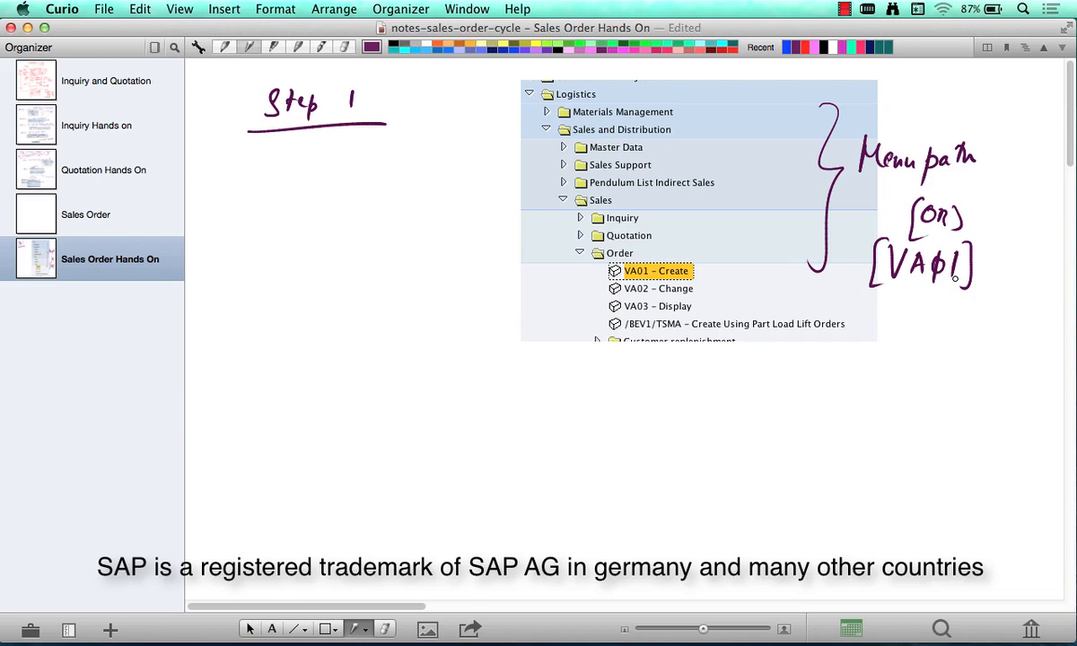
Switch to SAPGUI, start VA01 - Create, and set the order type to or.
key(ctrl+Right)
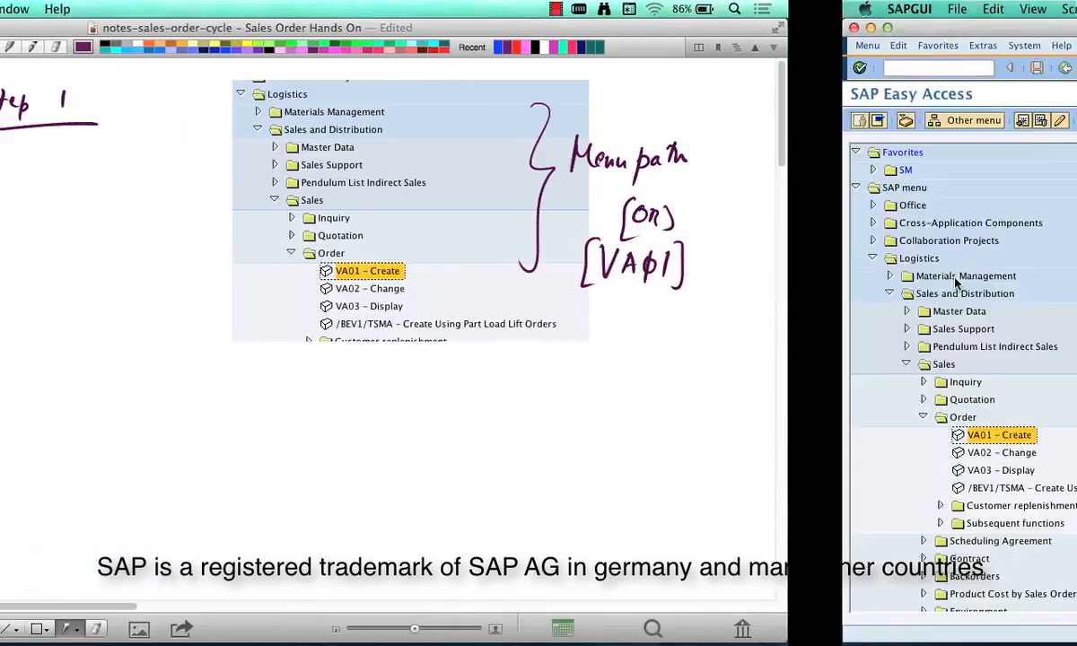
double_click(170, 437)
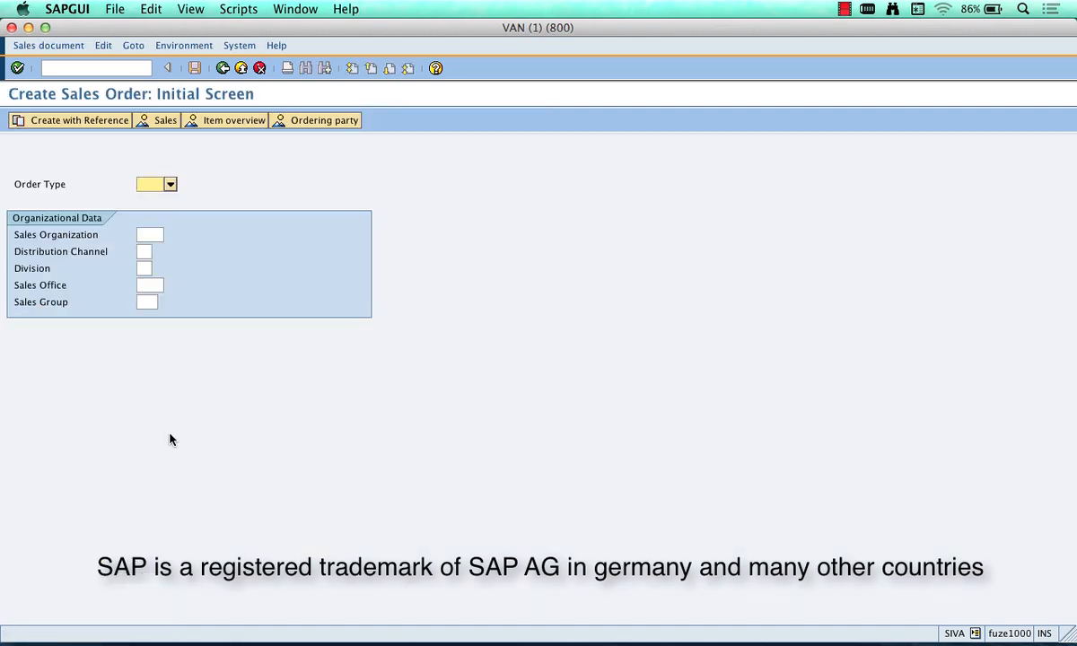
click(171, 184)
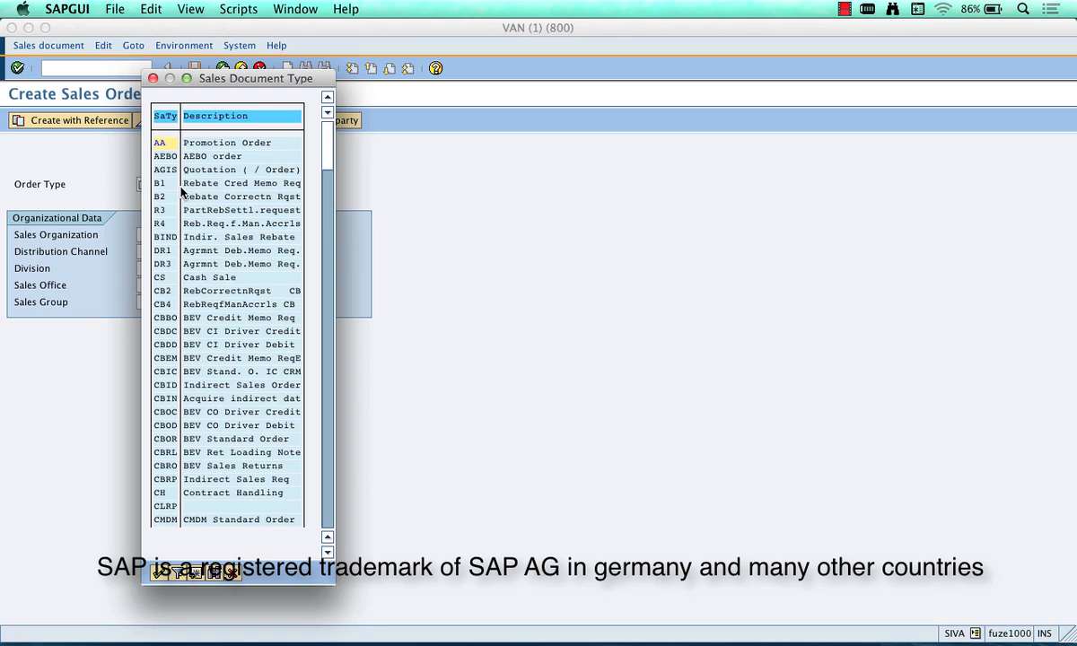
click(230, 572)
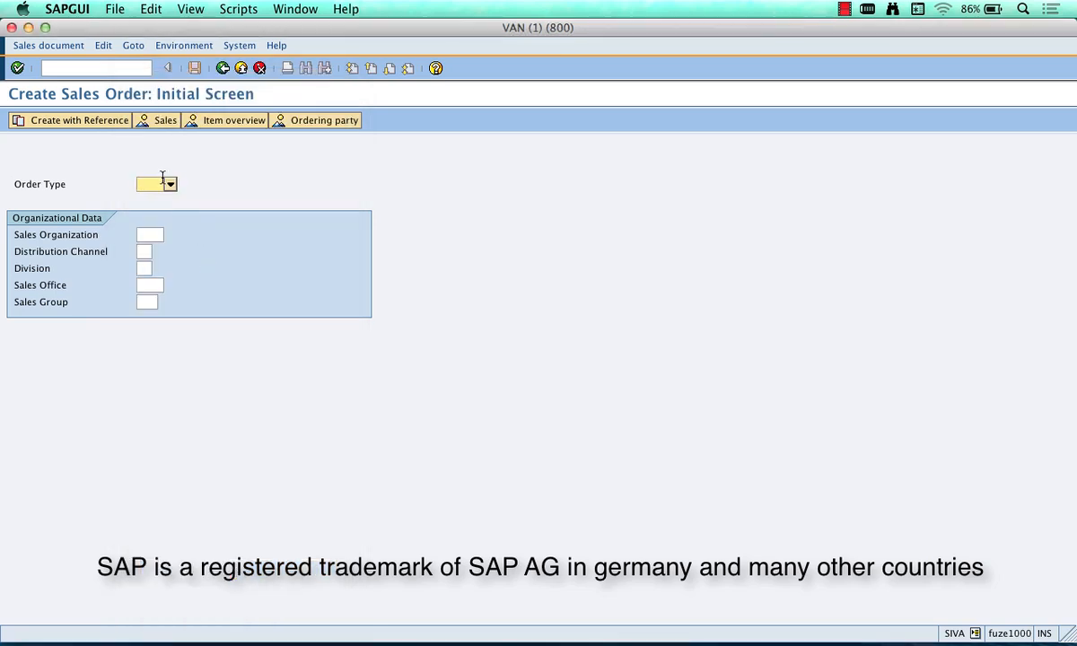
text(or)
Enter the organizational data: sales organization 1000, distribution channel 10, and division 00.
click(148, 234)
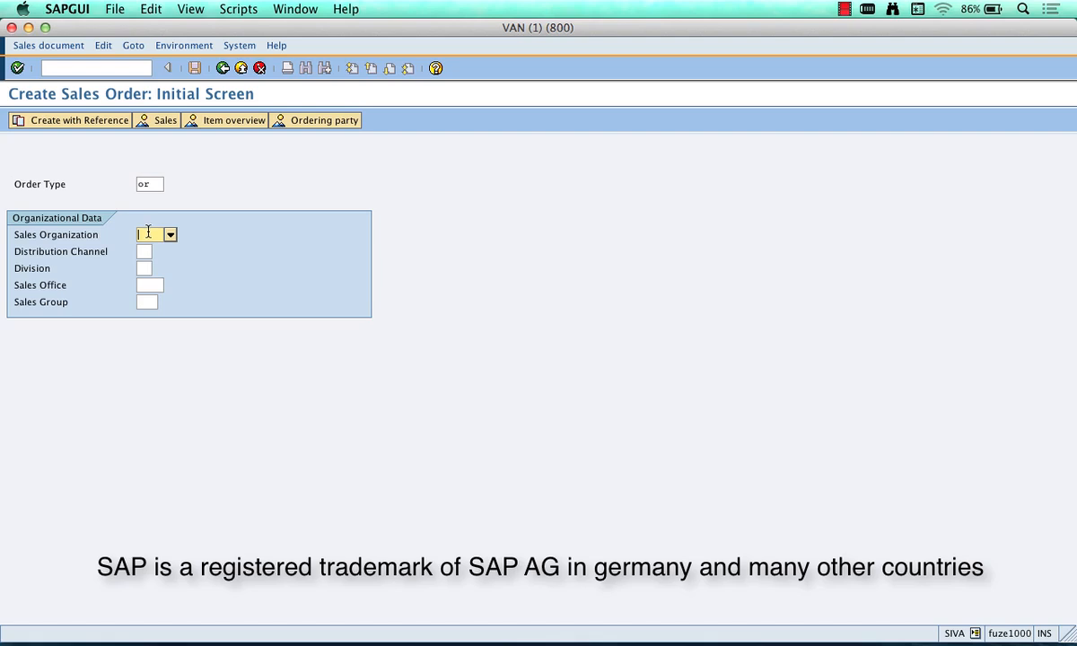
text(1000)
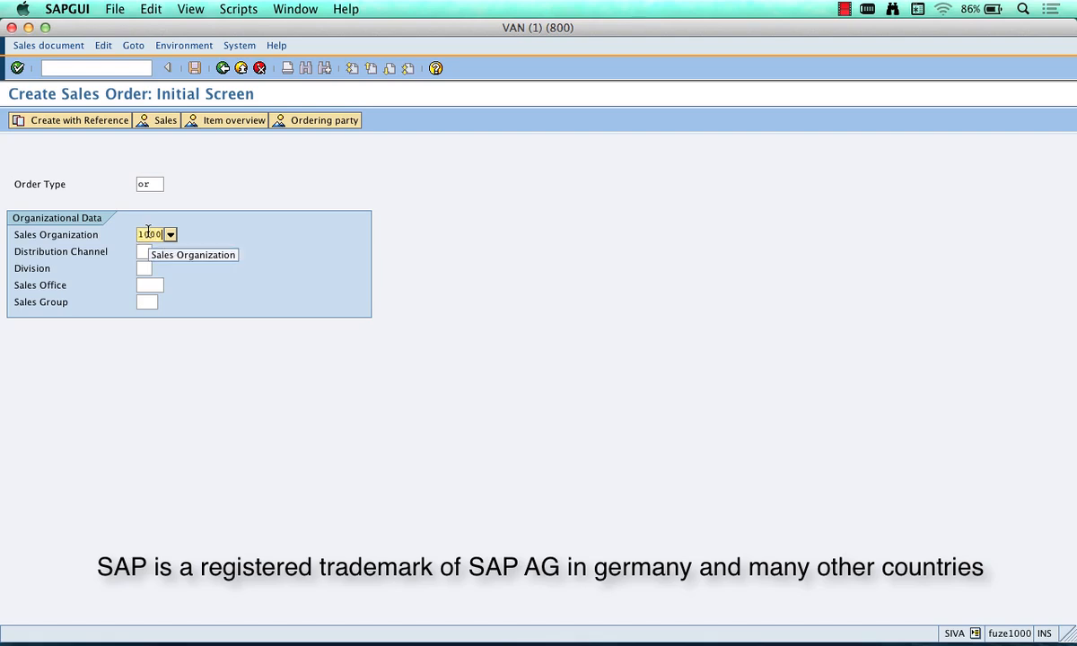
key(Tab)
text(10)
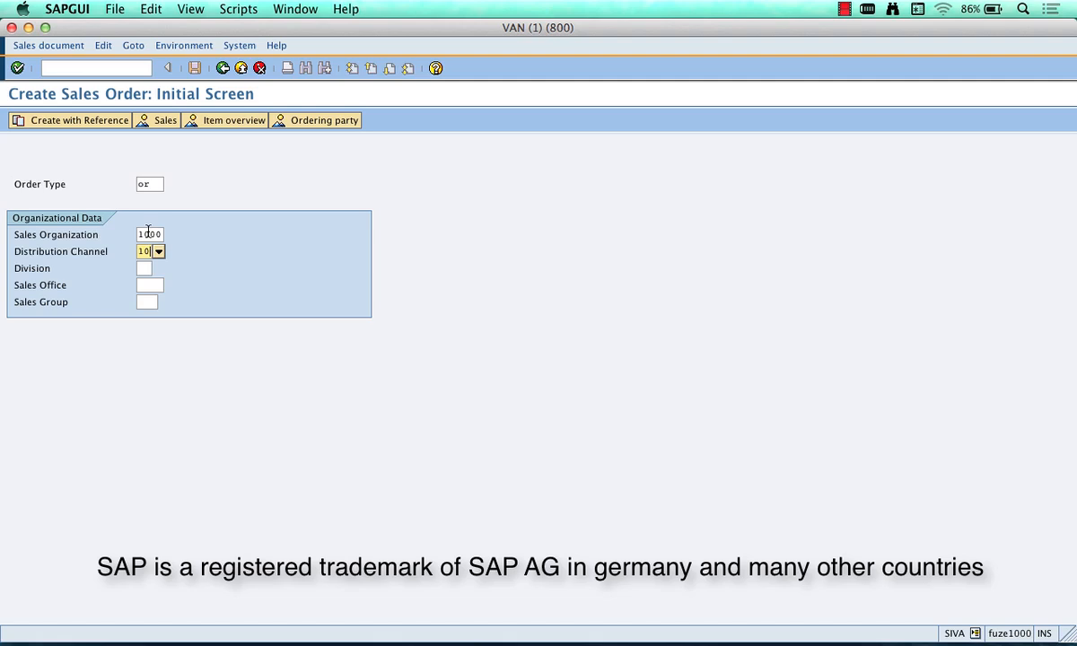
key(Tab)
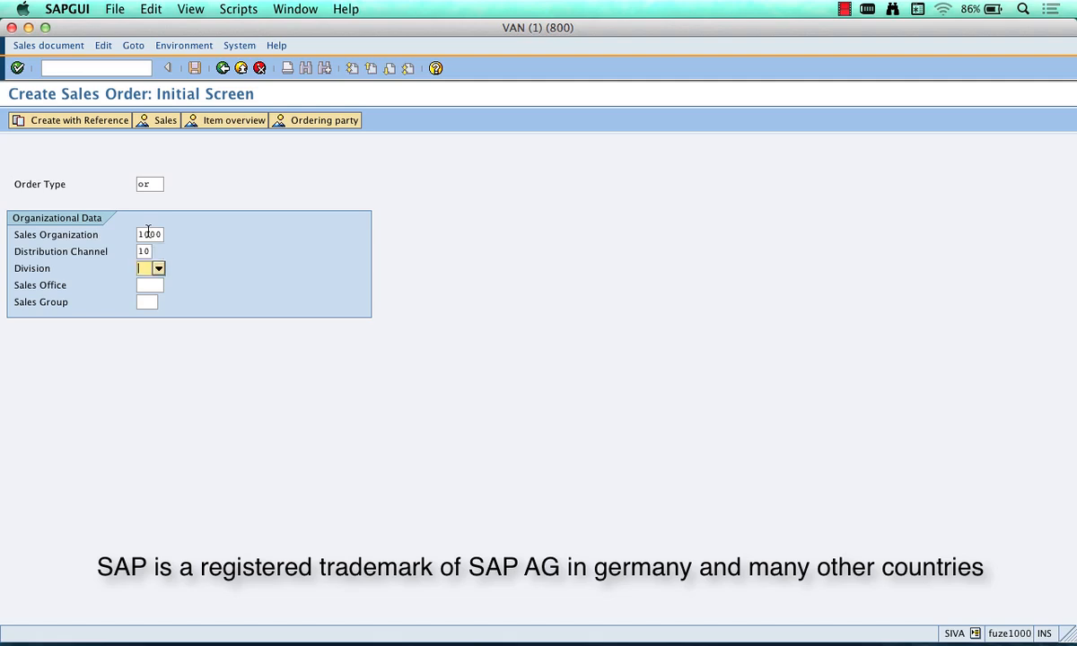
text(00)
Capture the filled Create Sales Order initial screen and place it below the menu path image in the Curio notes.
key(super+1)
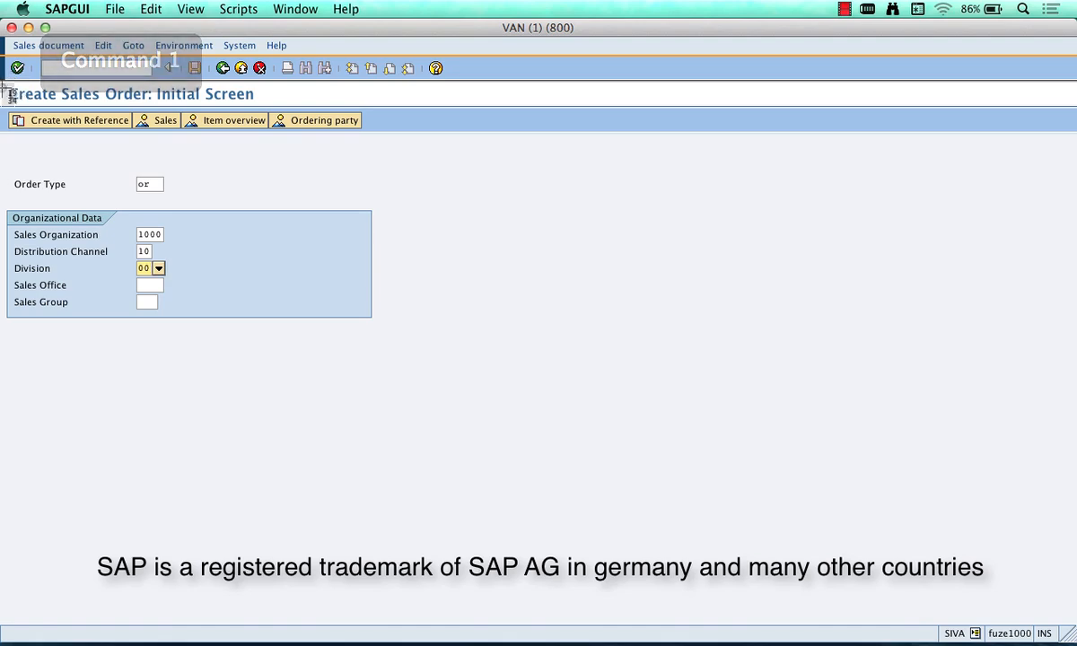
drag(2, 33, 398, 329)
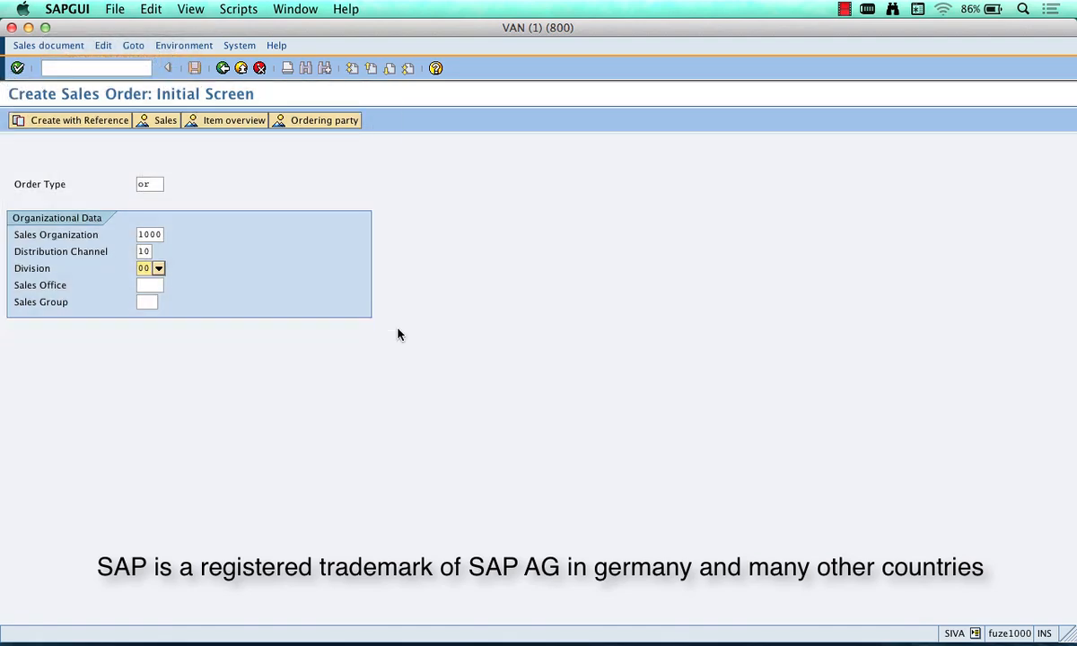
key(super+Tab)
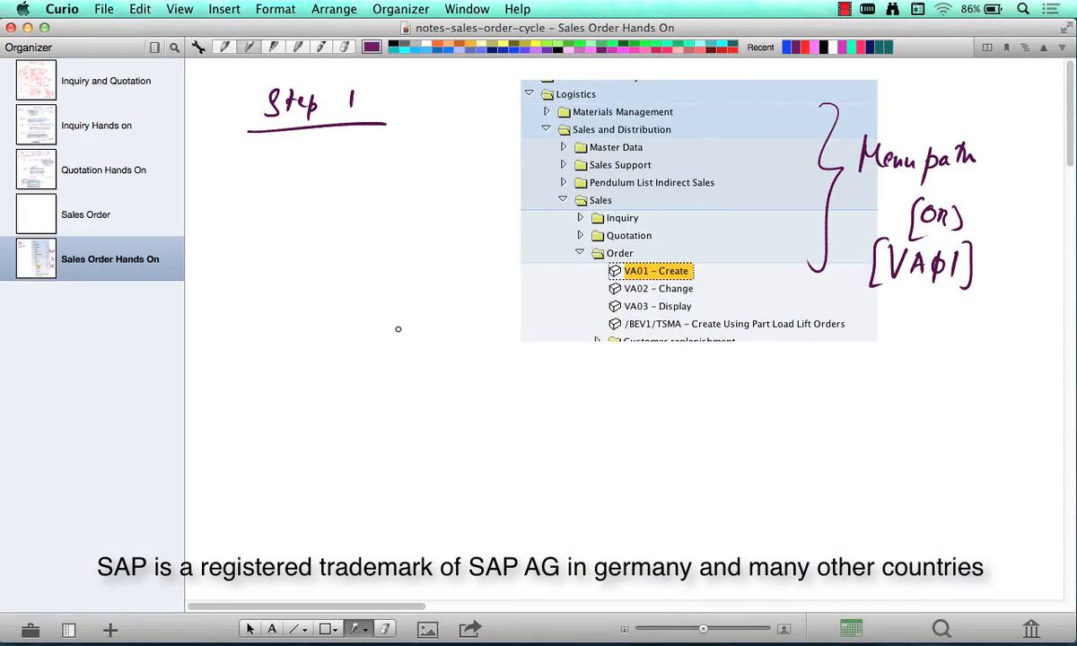
key(super+v)
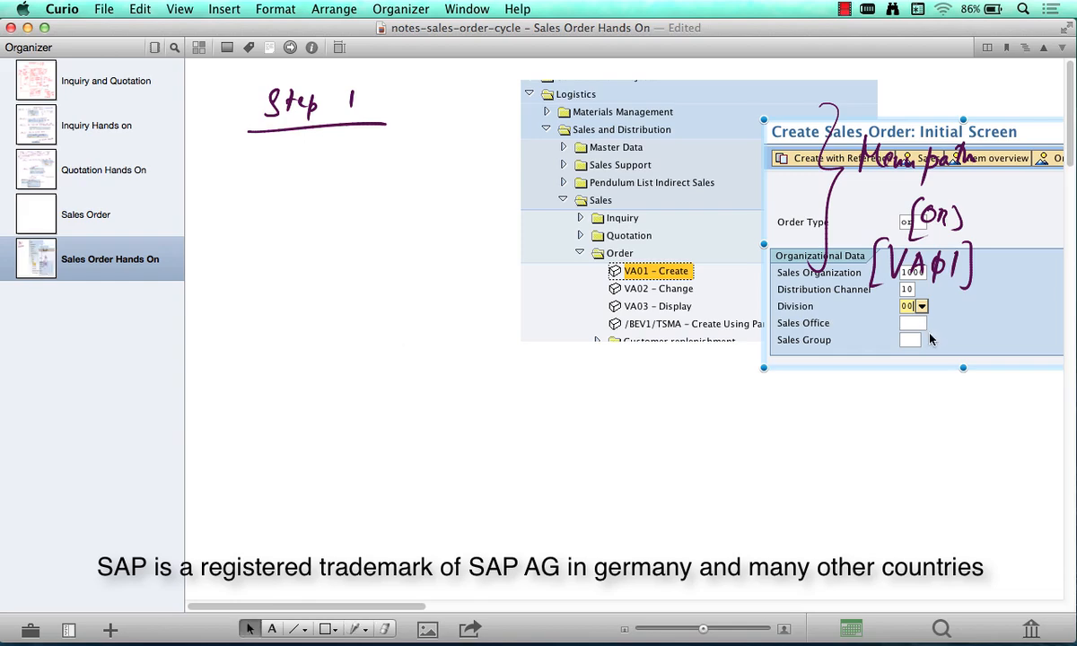
drag(932, 339, 681, 582)
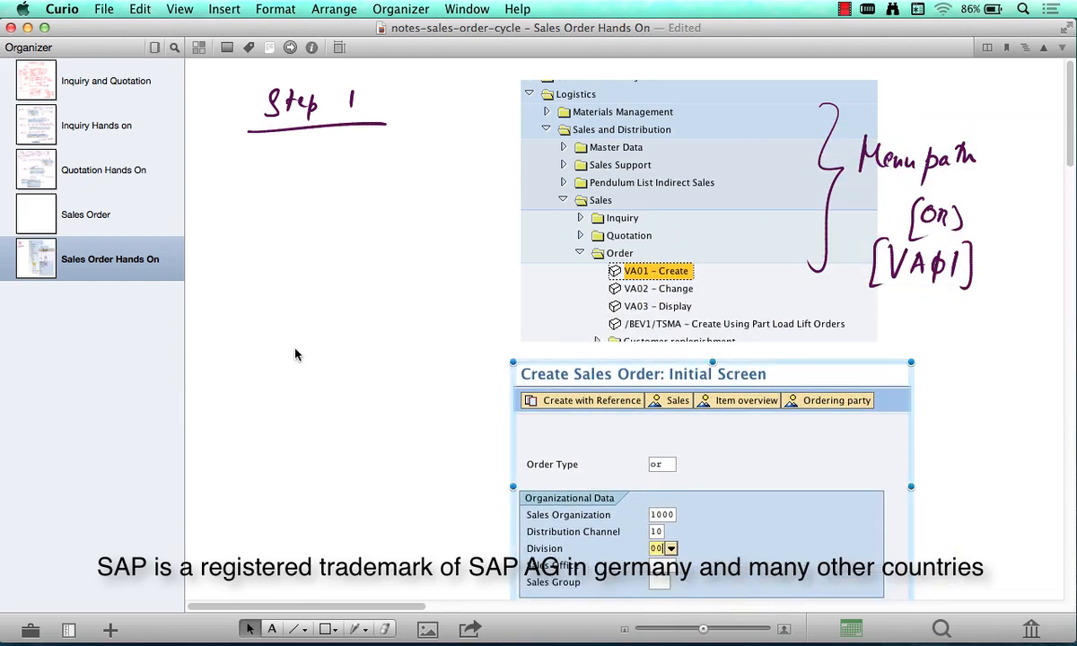
Handwrite an underlined "Step 2" heading beside the pasted initial screen image.
key(p)
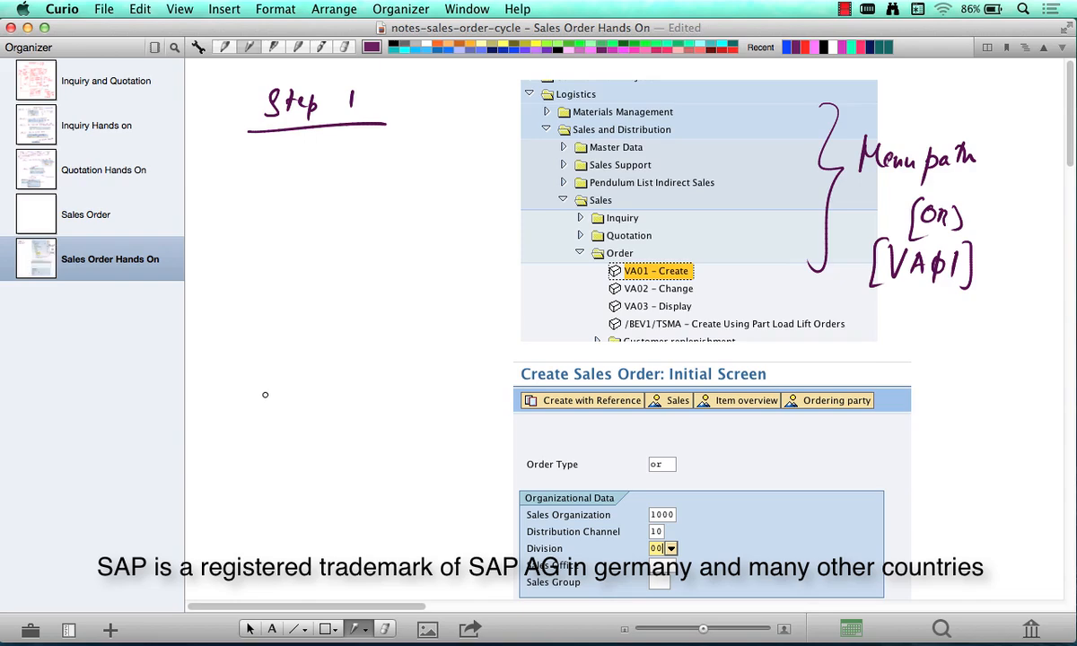
mouse_move(271, 378)
mouse_down()
mouse_move(258, 370)
mouse_move(277, 368)
mouse_move(292, 384)
mouse_move(336, 377)
mouse_move(369, 388)
mouse_up()
drag(247, 408, 391, 405)
Annotate the initial screen image with "Order Type", a bracketed "Org Data" note, and an arrow pointing to Create with Reference.
scroll(517, 277, down, 5)
scroll(517, 277, right, 4)
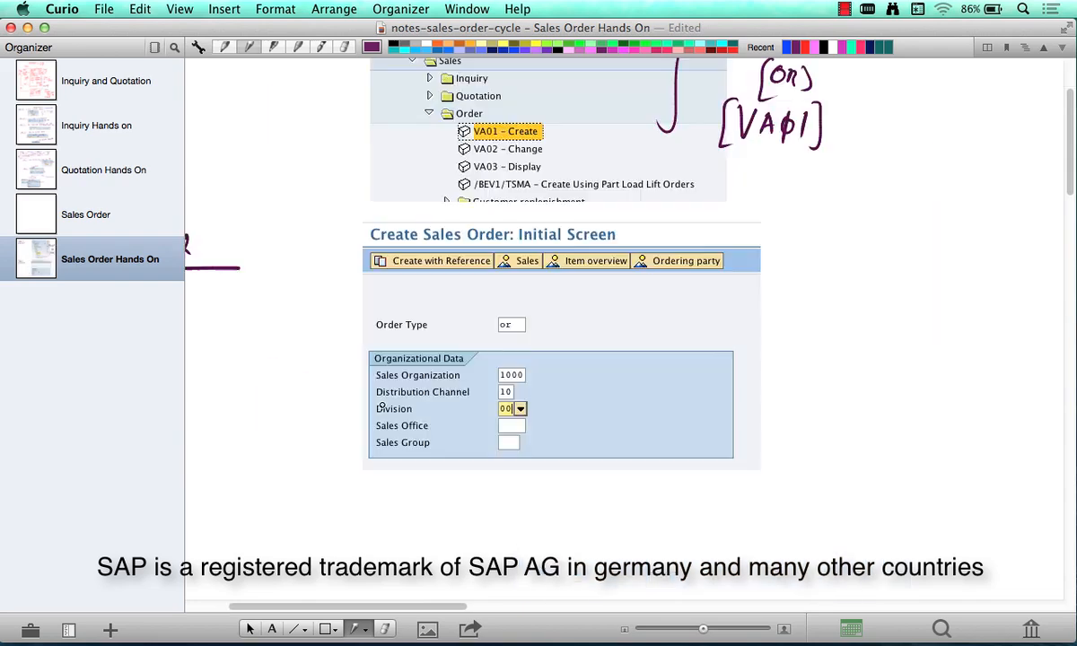
mouse_move(517, 276)
mouse_down()
mouse_move(645, 262)
mouse_move(663, 285)
mouse_move(677, 273)
mouse_up()
drag(539, 312, 531, 402)
mouse_move(592, 330)
mouse_down()
mouse_move(584, 346)
mouse_move(648, 330)
mouse_move(677, 341)
mouse_move(679, 327)
mouse_up()
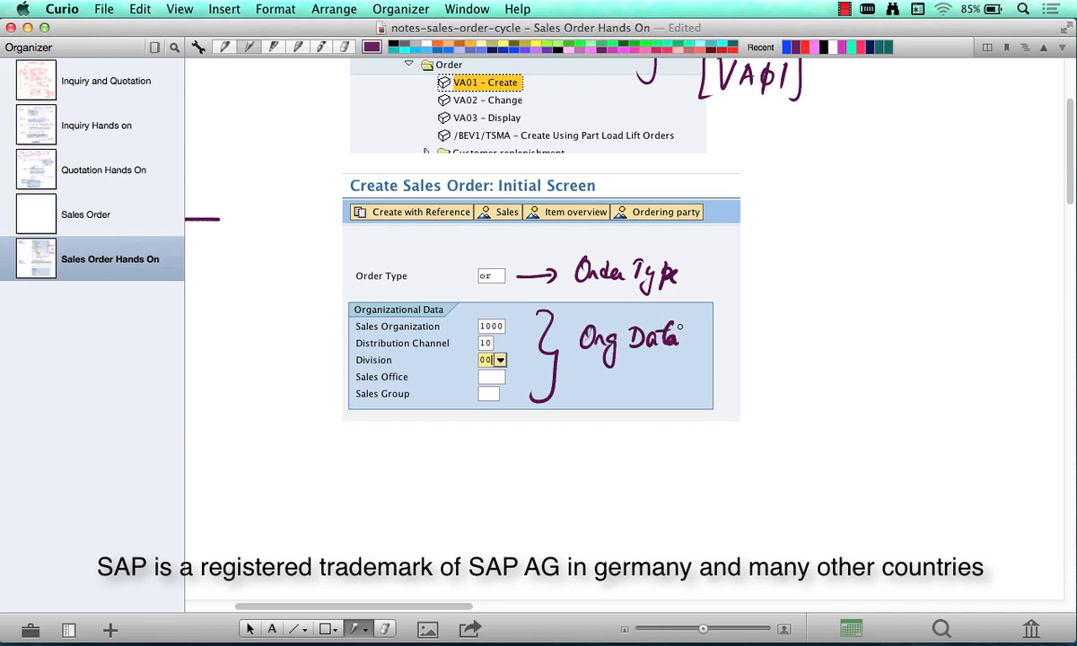
mouse_move(366, 243)
mouse_down()
mouse_move(391, 223)
mouse_move(401, 232)
mouse_up()
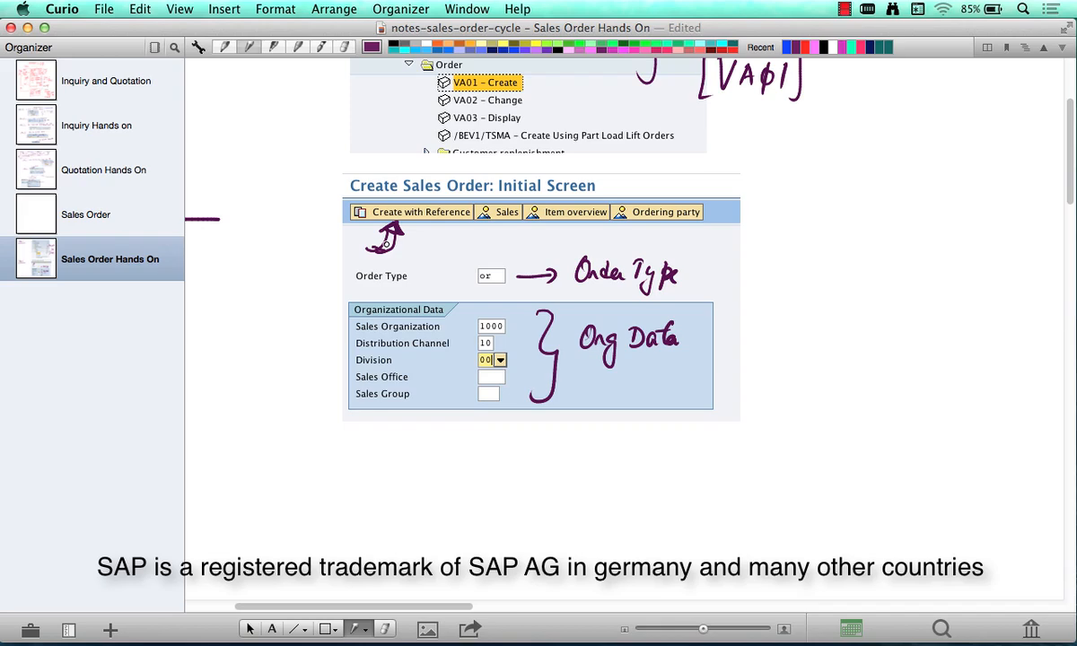
Handwrite an underlined "Step 3" heading in the empty area below the Step 2 section.
scroll(381, 240, down, 2)
scroll(381, 241, left, 4)
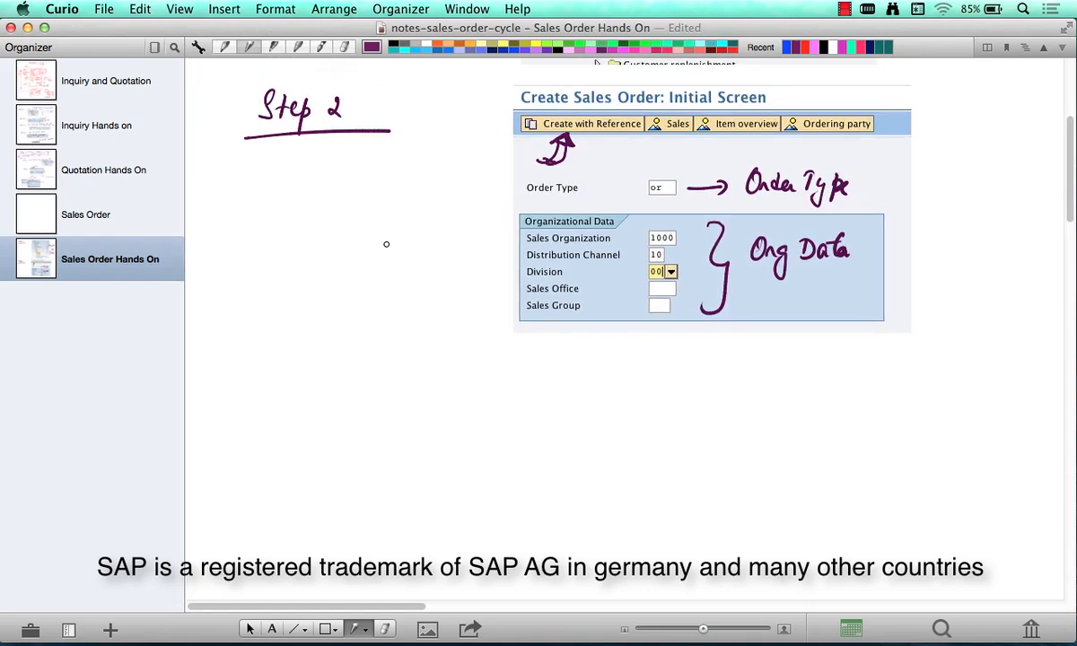
drag(286, 405, 273, 435)
mouse_move(298, 409)
mouse_down()
mouse_move(294, 431)
mouse_move(310, 420)
mouse_move(338, 432)
mouse_up()
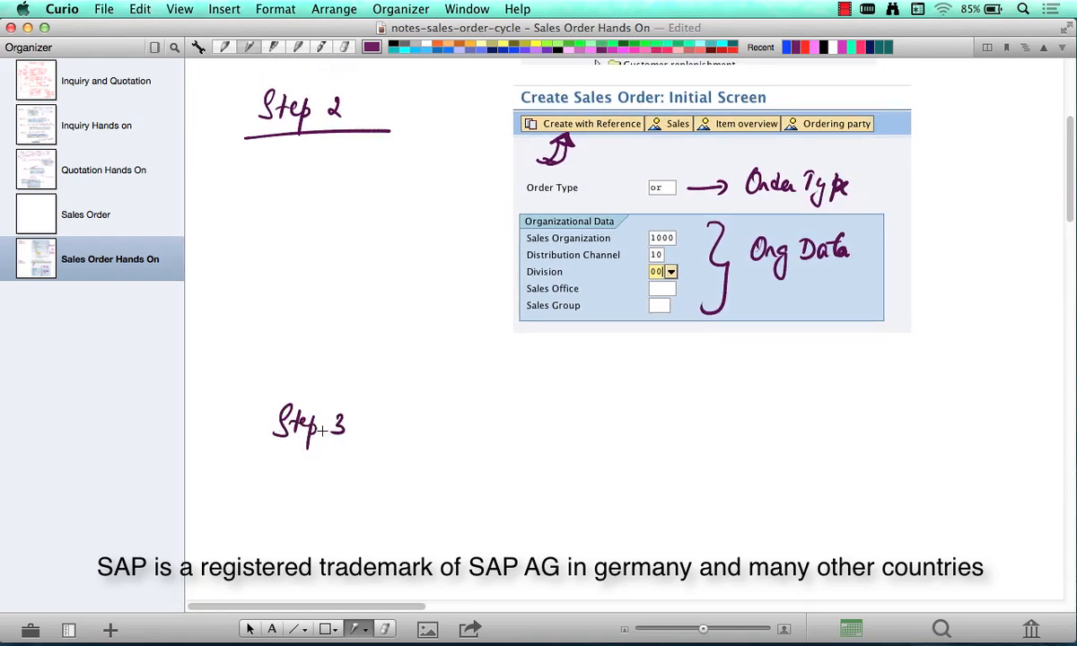
drag(251, 459, 367, 437)
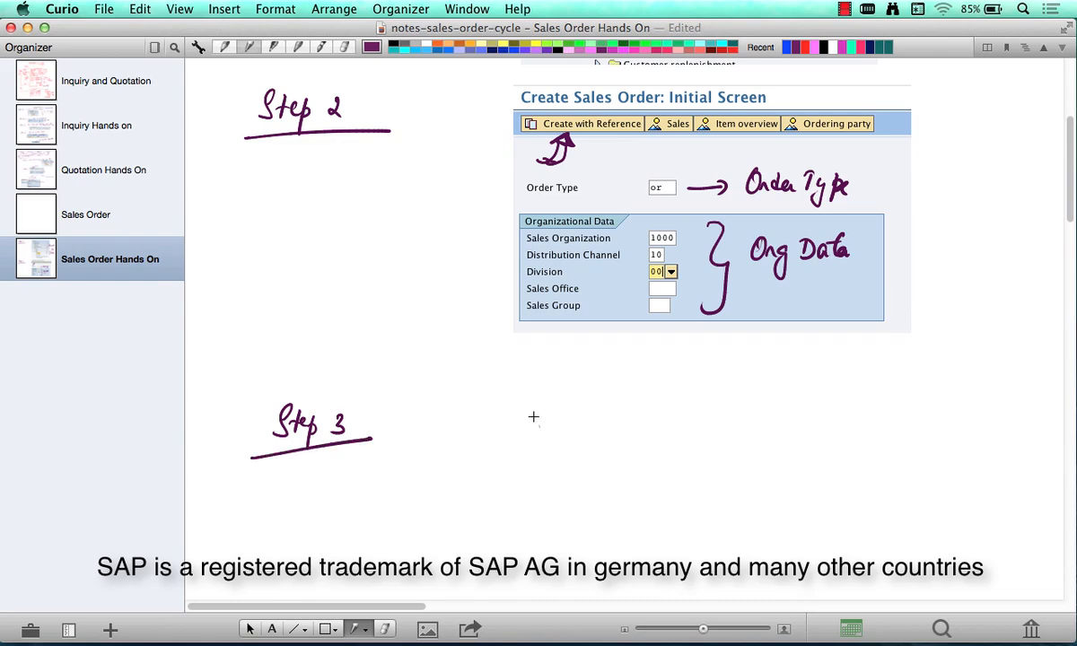
Switch to SAPGUI and open Create with Reference for the sales order, with a quotation as the reference document.
key(super+Tab)
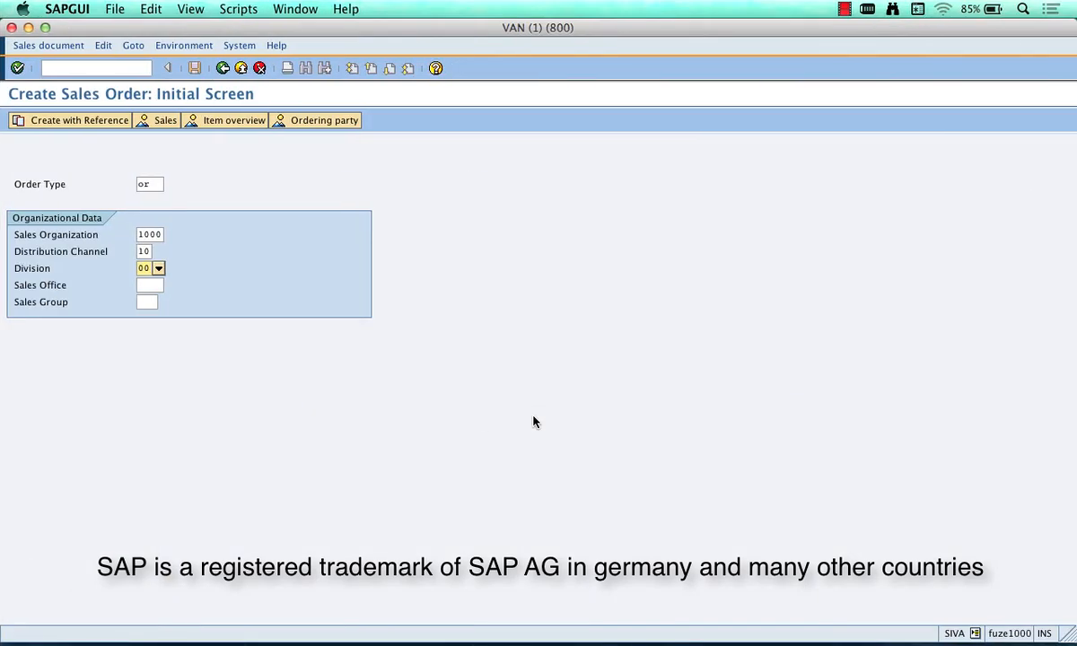
click(96, 121)
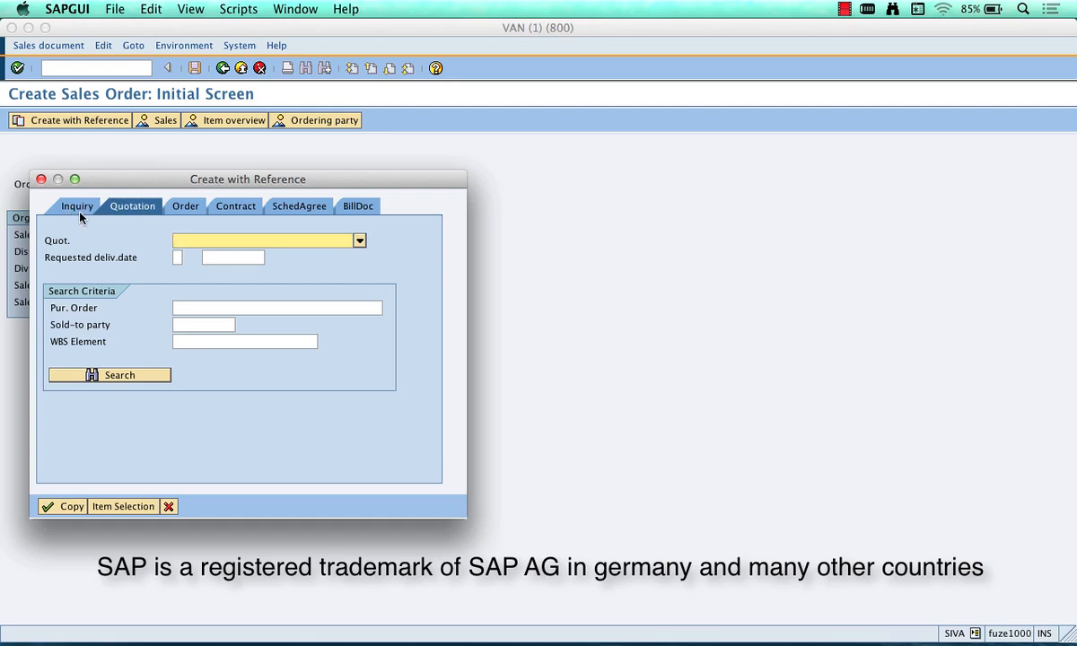
click(77, 208)
click(132, 212)
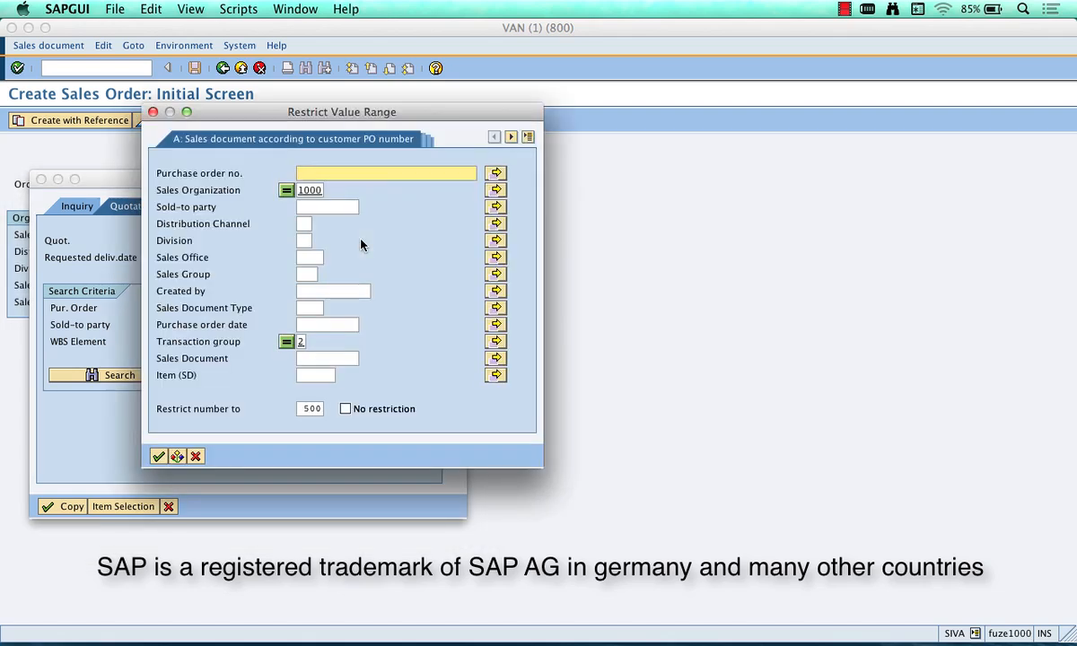
Search sales documents by customer, entering the creator's user name and the customer's partner number as restrictions.
click(335, 342)
text(s)
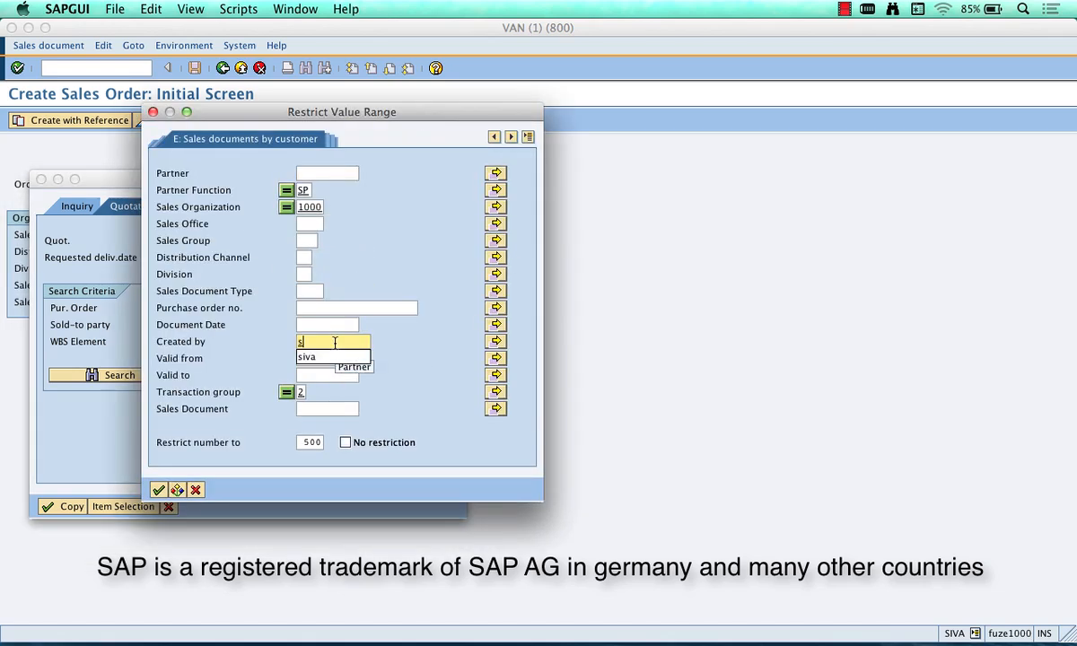
text(iva)
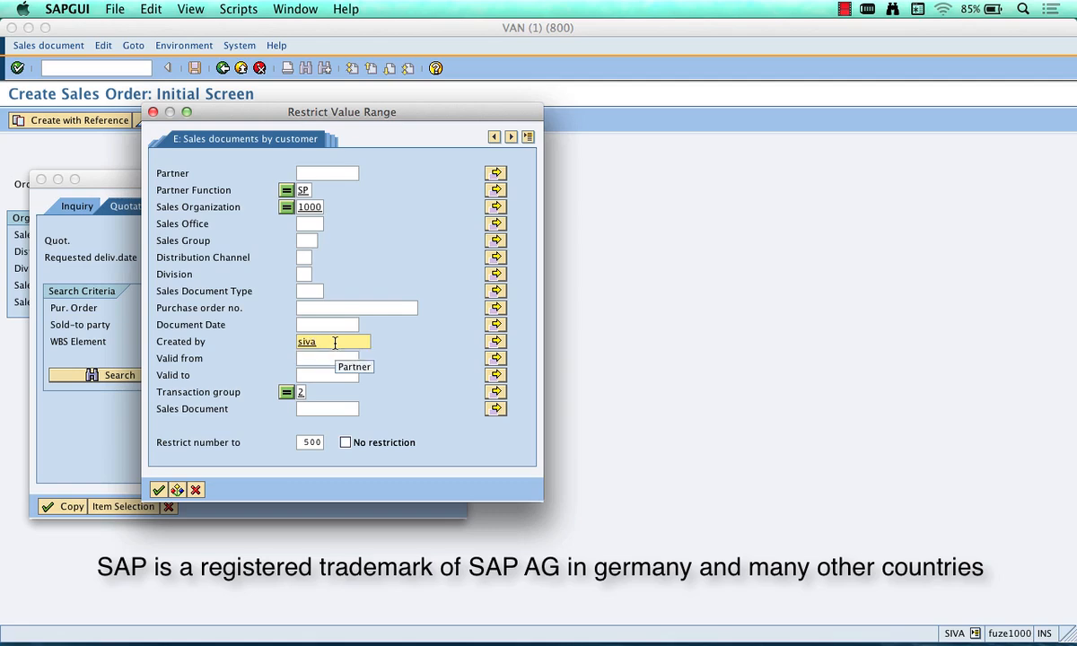
click(319, 173)
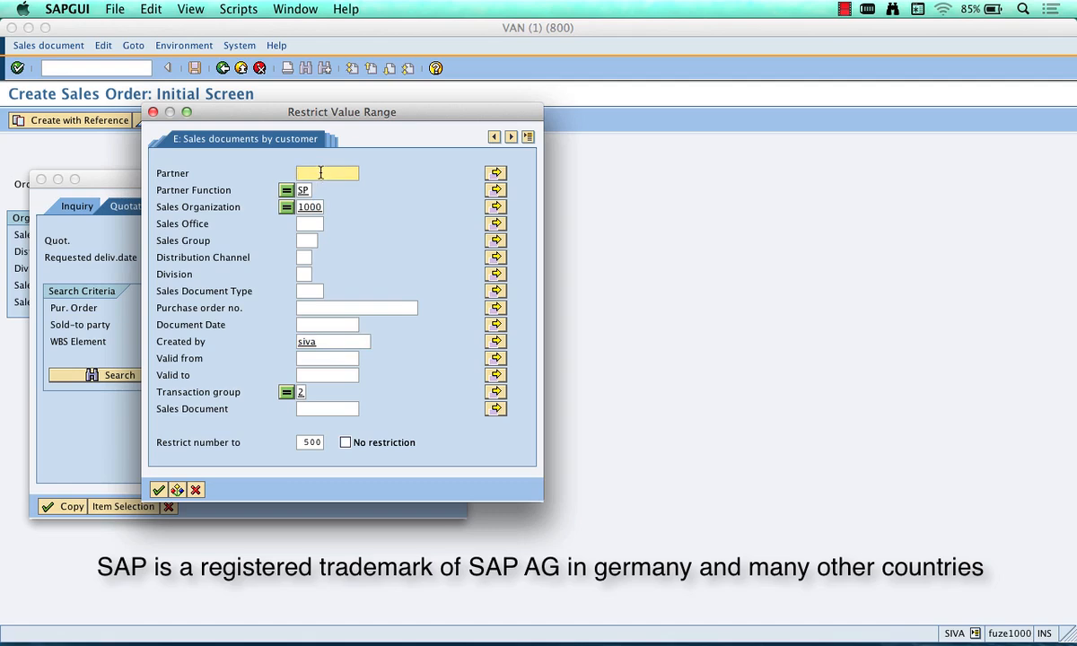
text(1000)
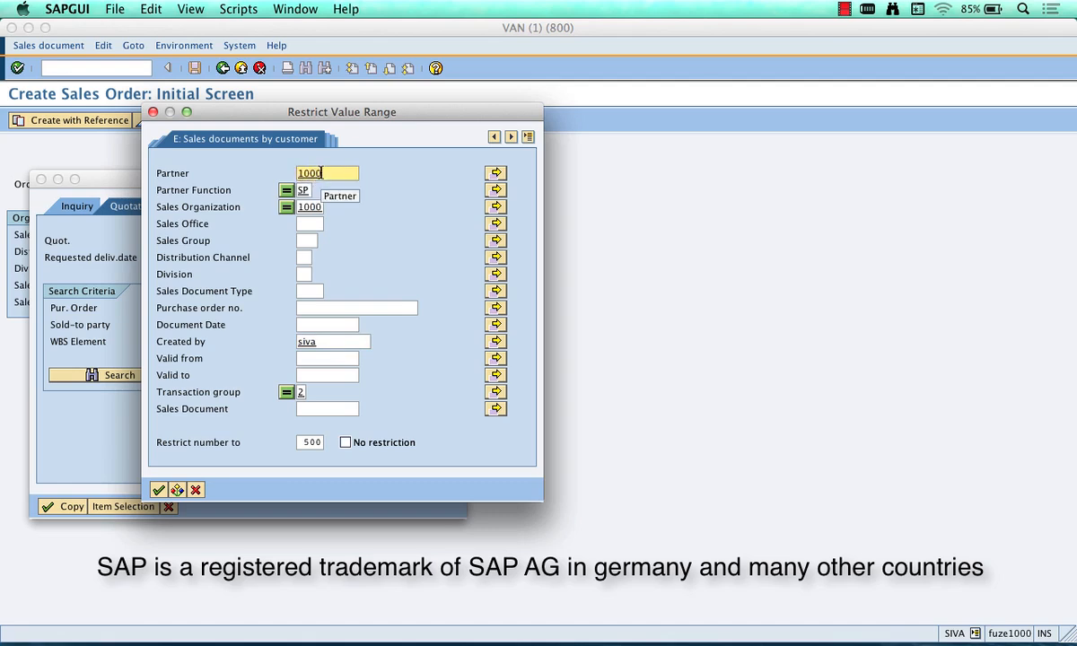
click(158, 489)
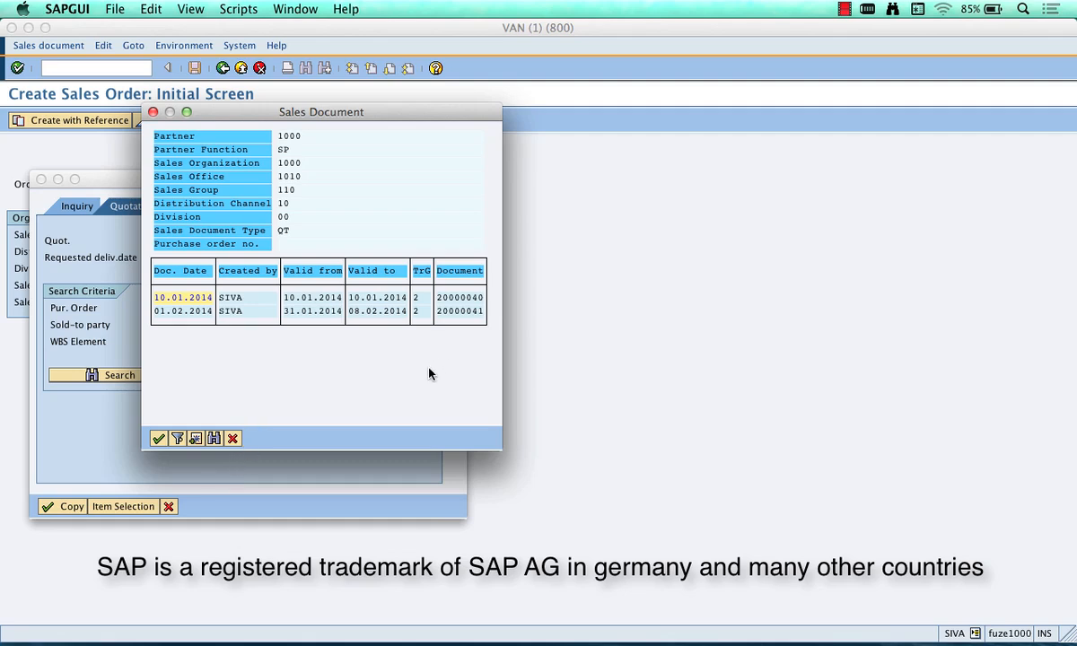
Choose the quotation dated 01.02.2014 as the reference and copy it into the sales order.
click(465, 312)
double_click(466, 312)
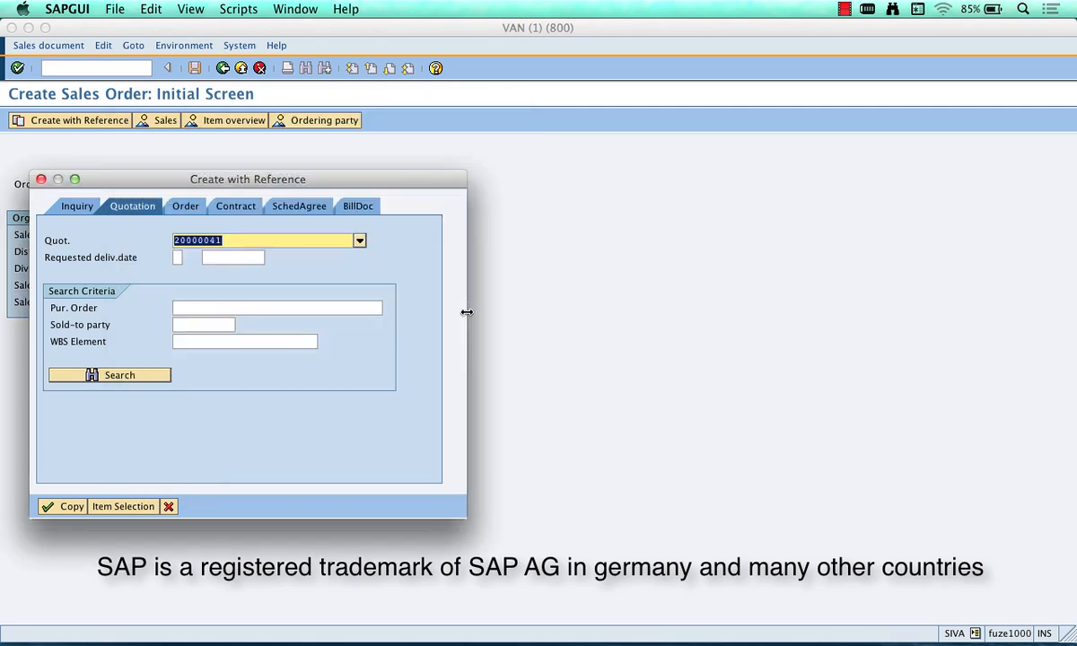
click(73, 508)
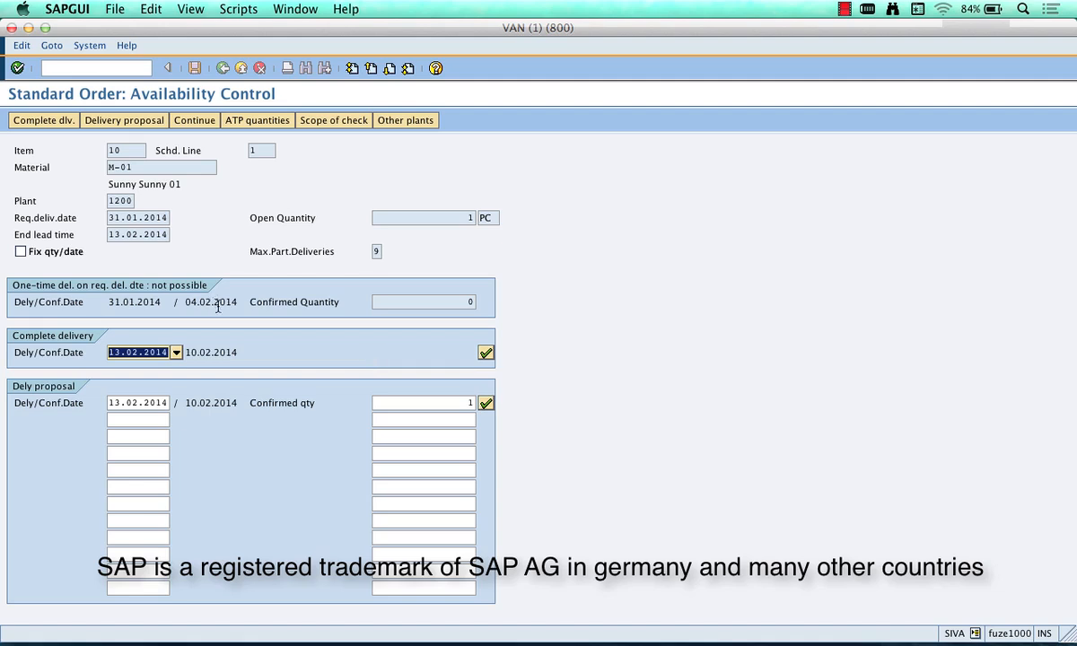
Review the requested and proposed delivery dates for material M-01 and accept the delivery proposal of 13.02.2014.
click(111, 217)
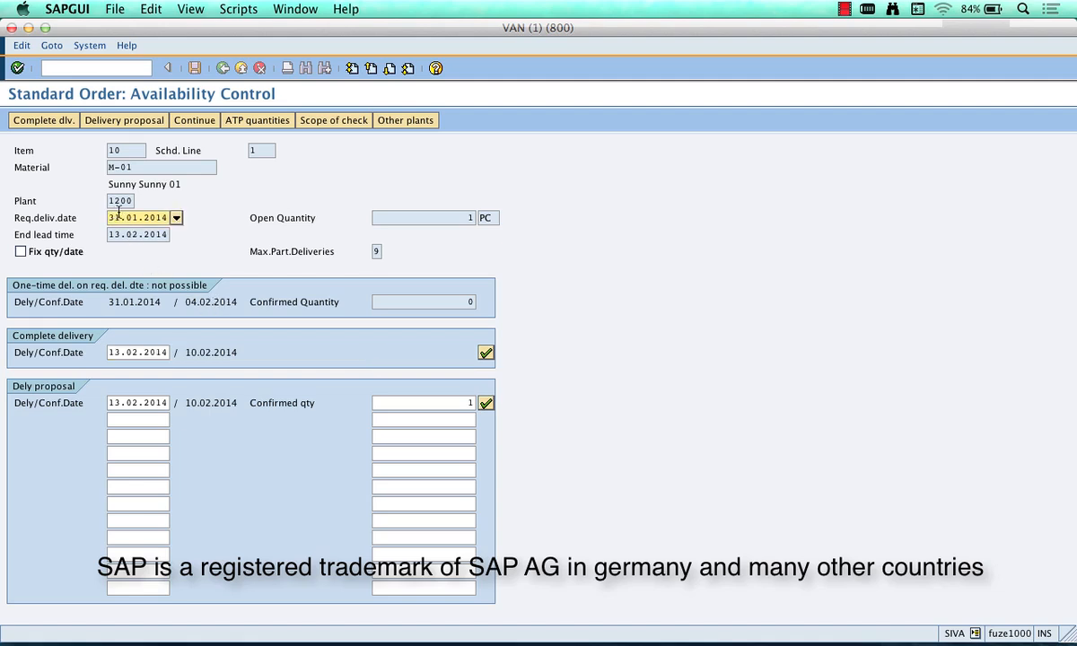
drag(105, 217, 176, 219)
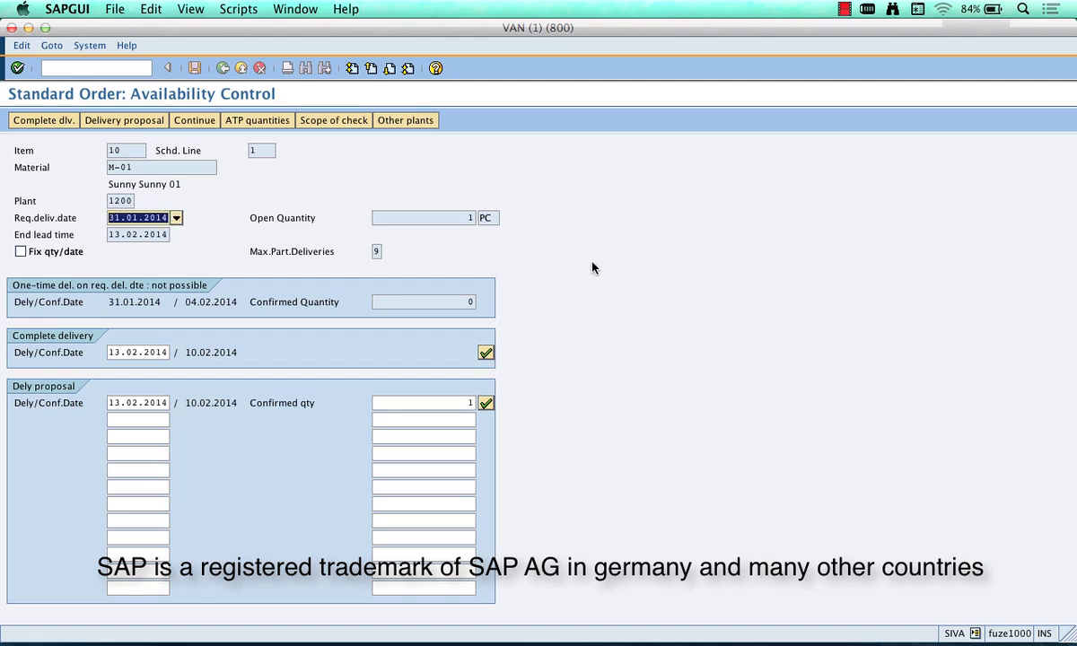
click(108, 402)
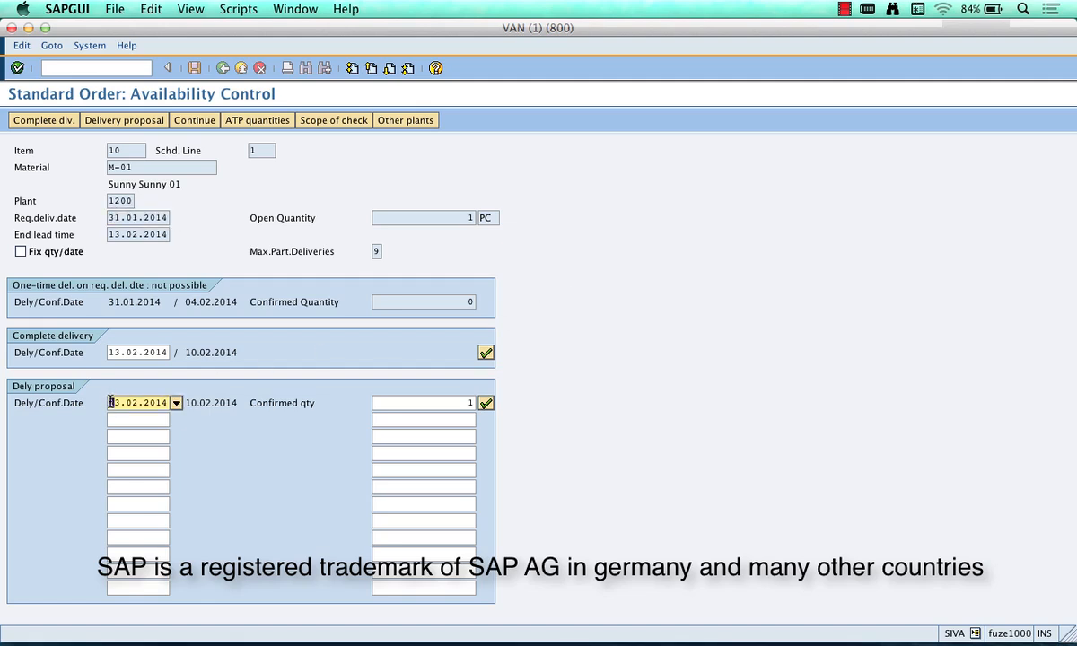
drag(109, 402, 175, 405)
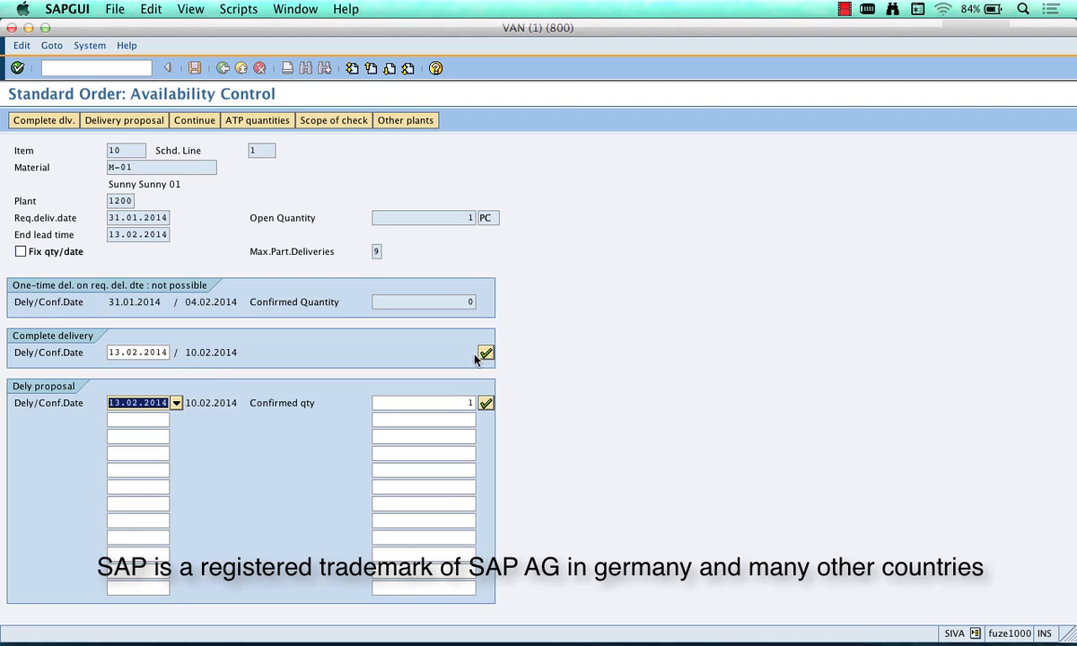
click(485, 403)
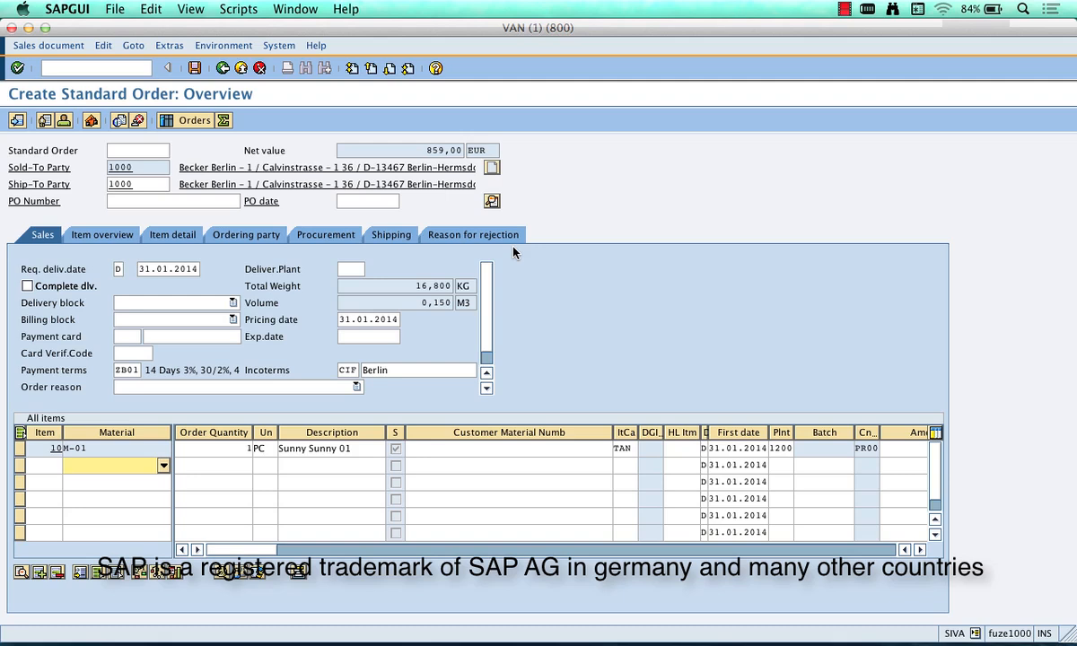
Enter the customer's purchase order number in the standard order header and save the order.
click(128, 202)
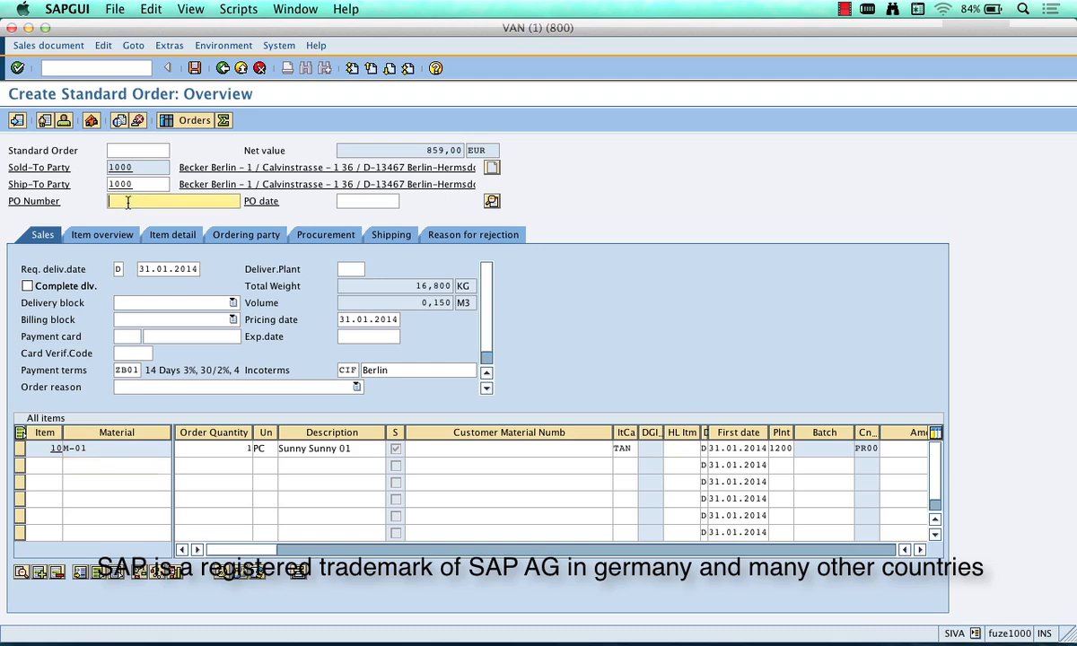
text(PO)
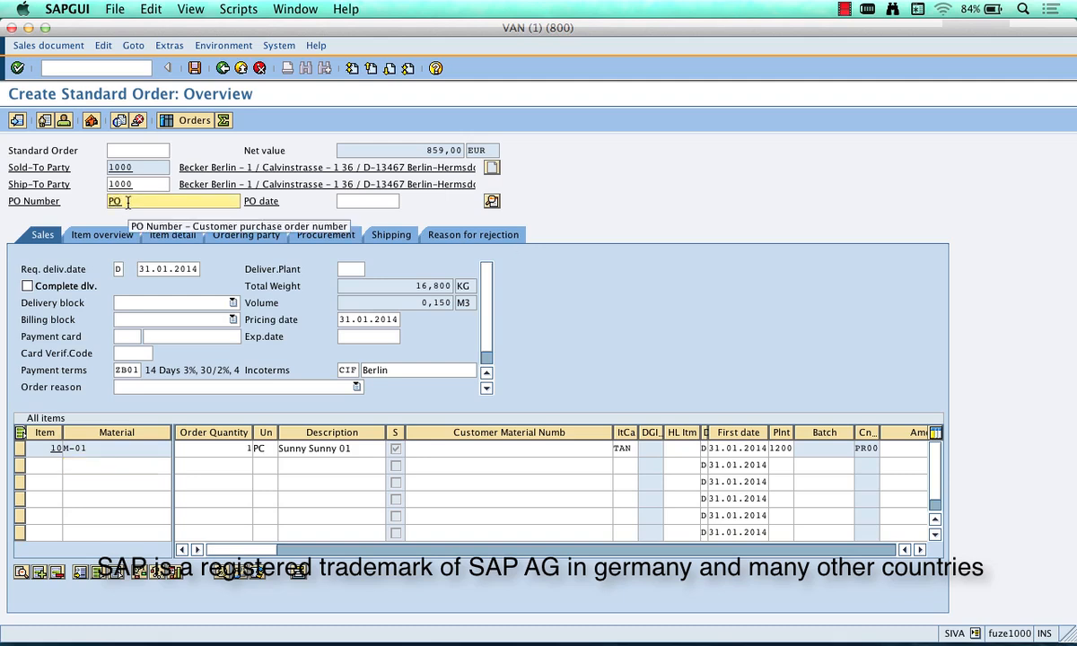
text(123)
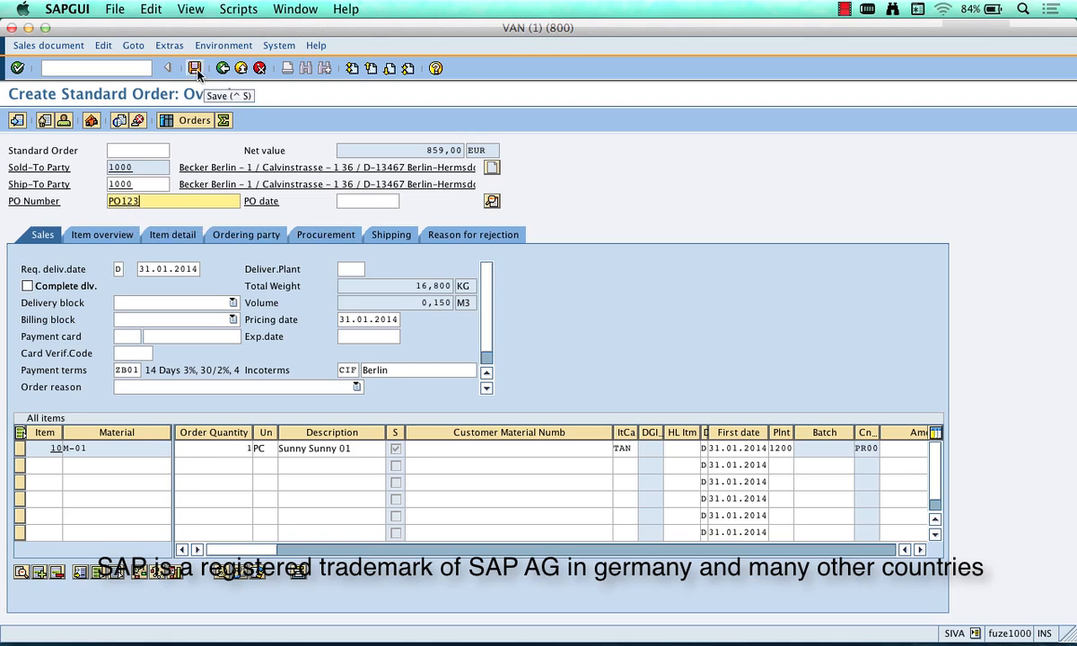
click(195, 69)
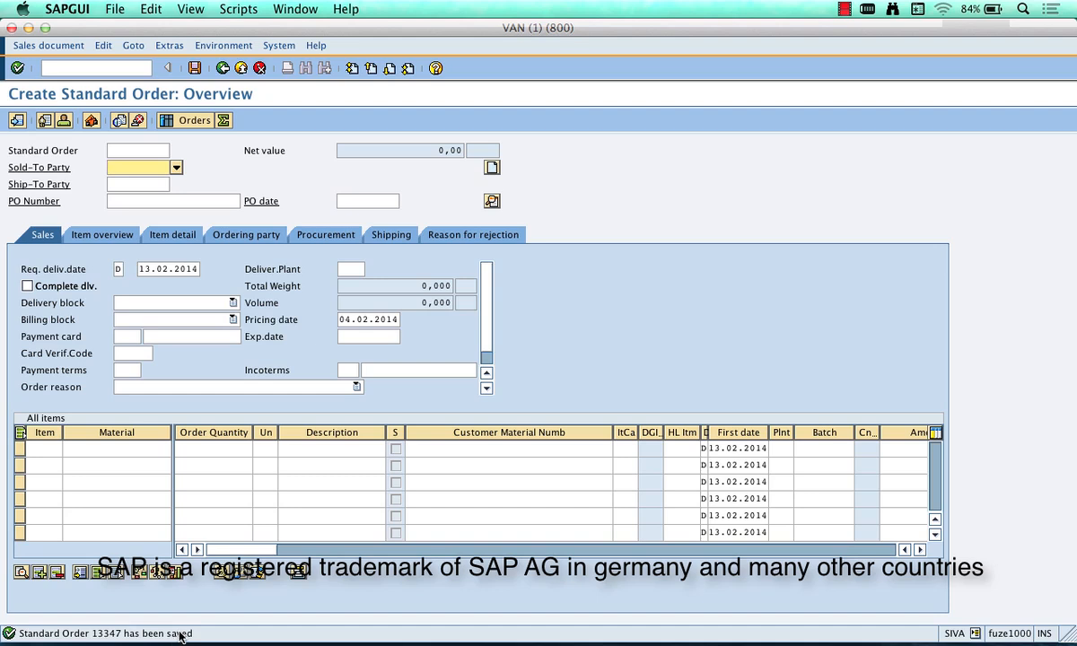
Switch to Curio and handwrite "Search and Select the Quotation #" beside the Step 3 heading.
key(super+Tab)
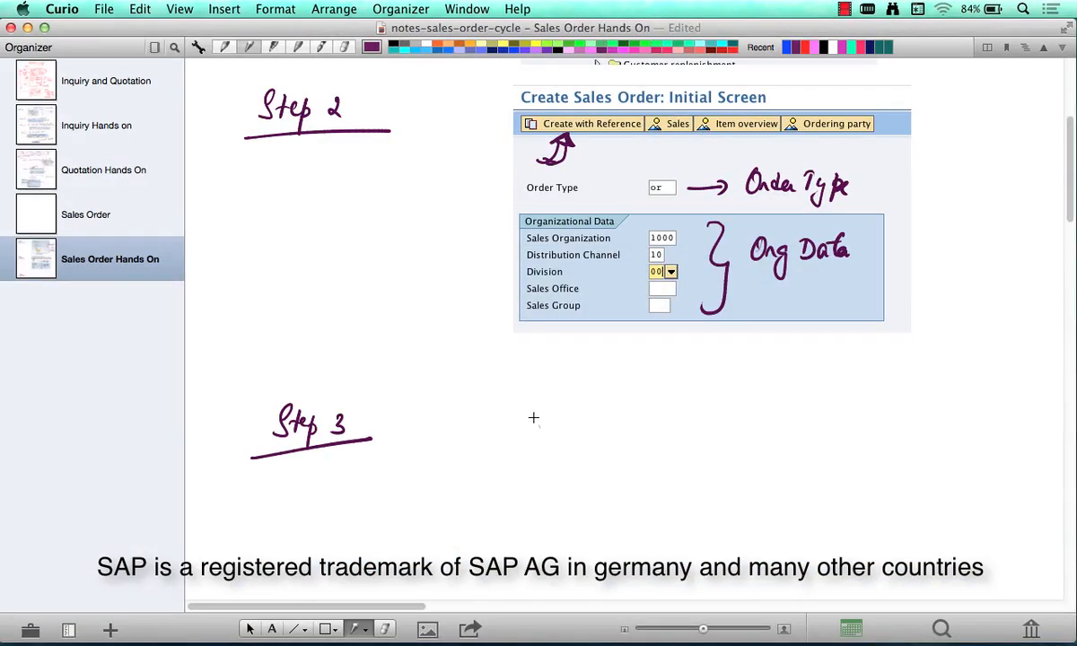
mouse_move(533, 418)
mouse_down()
mouse_move(539, 411)
mouse_move(535, 429)
mouse_move(546, 421)
mouse_move(547, 433)
mouse_move(567, 422)
mouse_move(629, 431)
mouse_move(716, 413)
mouse_move(742, 420)
mouse_move(784, 402)
mouse_move(793, 415)
mouse_move(950, 403)
mouse_up()
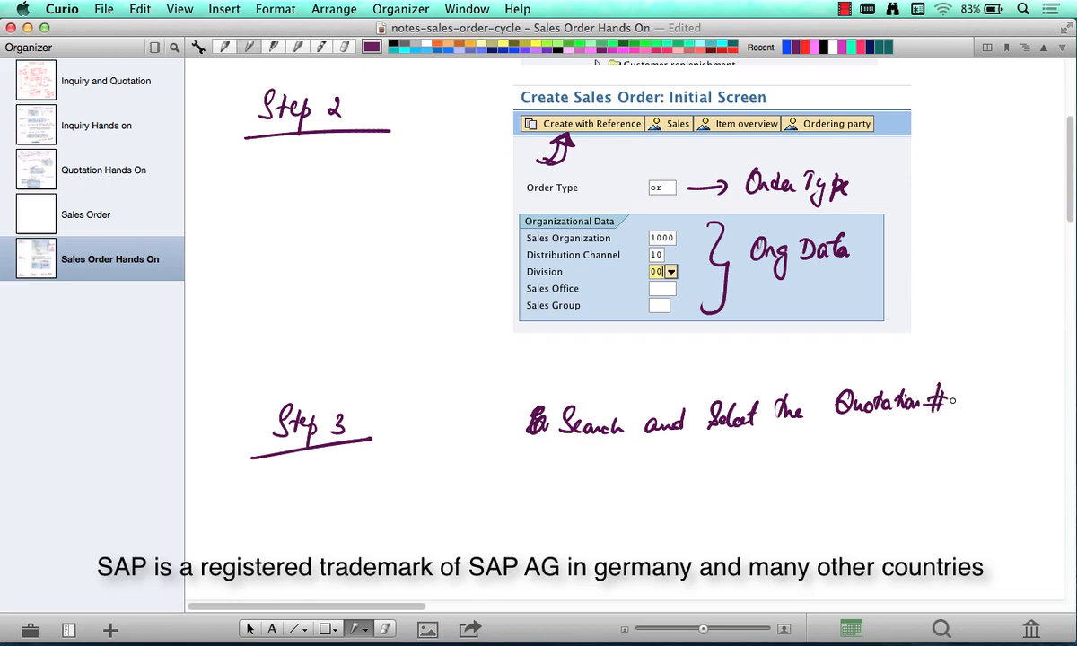
Handwrite underlined "Step 4" and "Step 5" headings with the notes "Copy or Select item to be copied" and "Modify if necessary".
scroll(953, 401, down, 5)
mouse_move(257, 287)
mouse_down()
mouse_move(280, 303)
mouse_move(304, 287)
mouse_move(350, 316)
mouse_up()
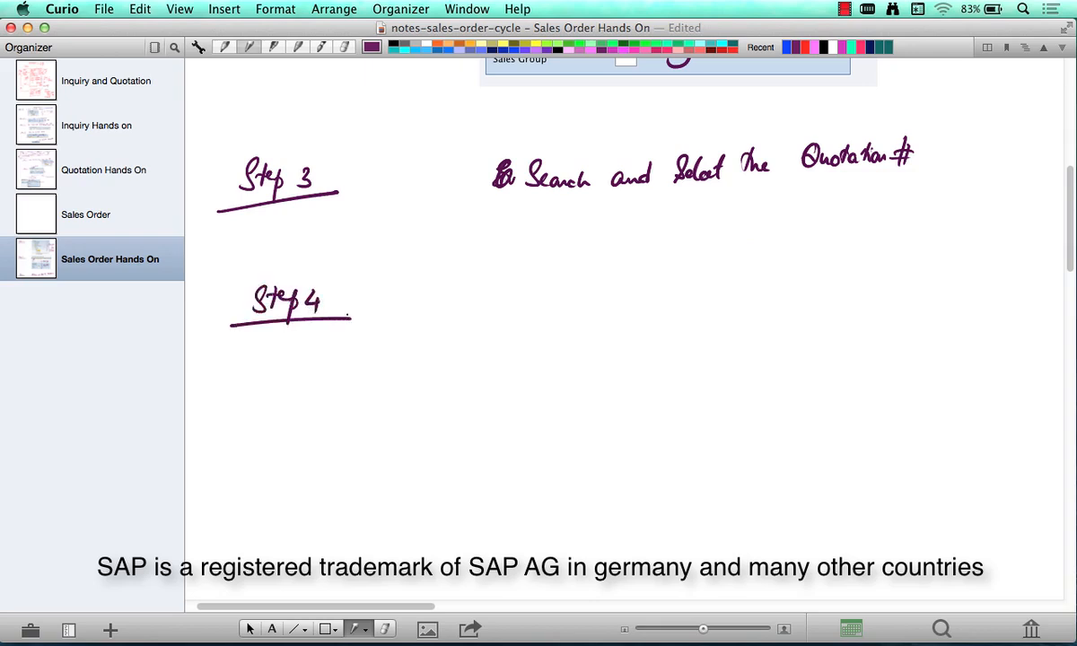
mouse_move(525, 281)
mouse_down()
mouse_move(538, 306)
mouse_move(550, 270)
mouse_move(586, 291)
mouse_move(660, 285)
mouse_move(677, 270)
mouse_move(710, 280)
mouse_move(925, 260)
mouse_up()
mouse_move(235, 395)
mouse_down()
mouse_move(274, 409)
mouse_move(285, 384)
mouse_move(265, 433)
mouse_move(332, 426)
mouse_up()
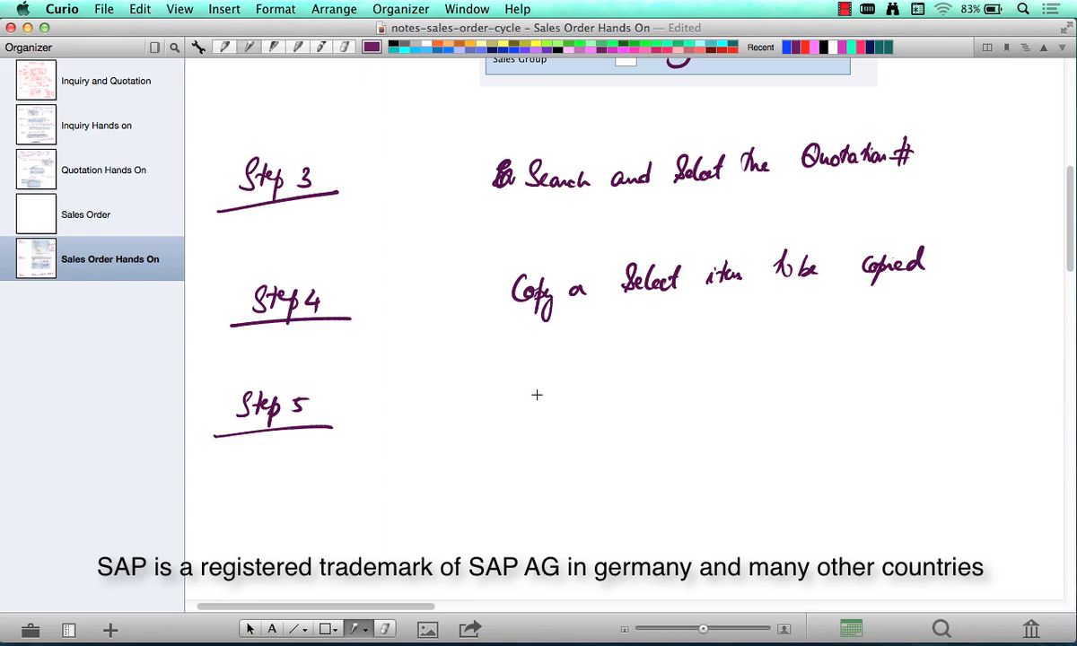
mouse_move(516, 395)
mouse_down()
mouse_move(529, 379)
mouse_move(562, 377)
mouse_move(585, 400)
mouse_move(627, 398)
mouse_move(634, 412)
mouse_move(641, 389)
mouse_move(772, 379)
mouse_up()
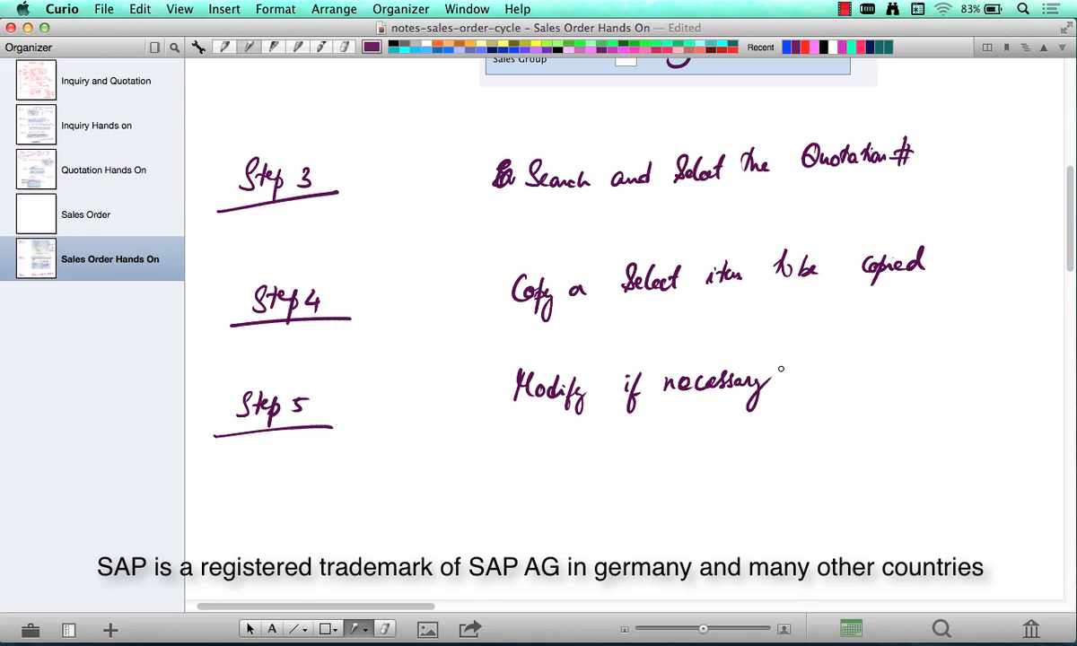
Handwrite an underlined "Step 6" heading in the empty area below the Step 5 note.
scroll(781, 368, down, 5)
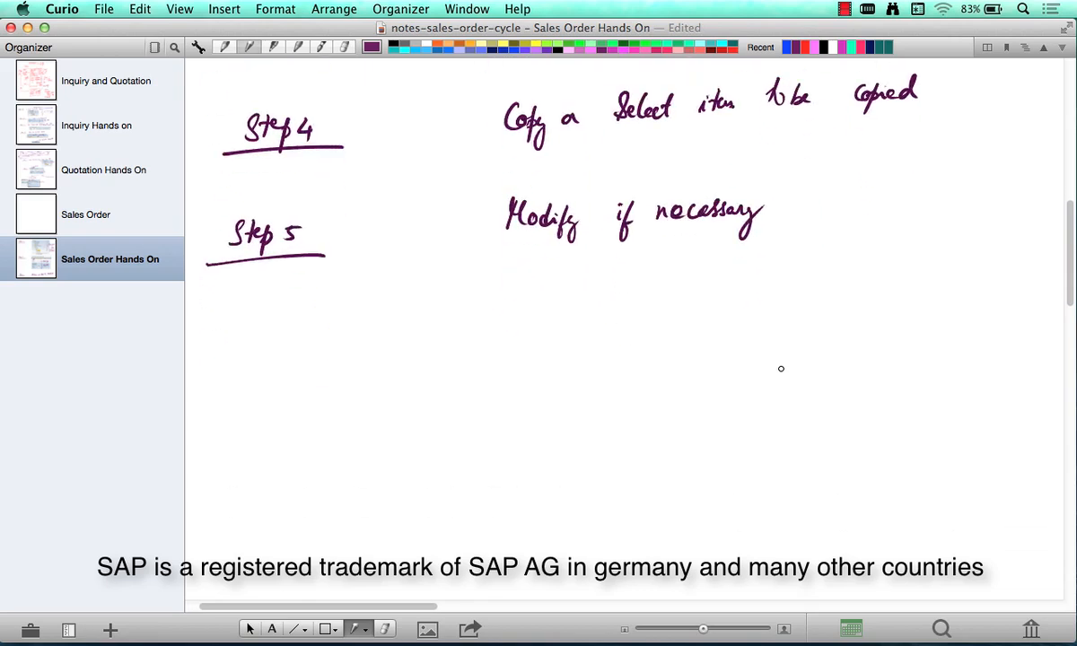
mouse_move(247, 321)
mouse_down()
mouse_move(229, 346)
mouse_move(243, 334)
mouse_move(269, 346)
mouse_up()
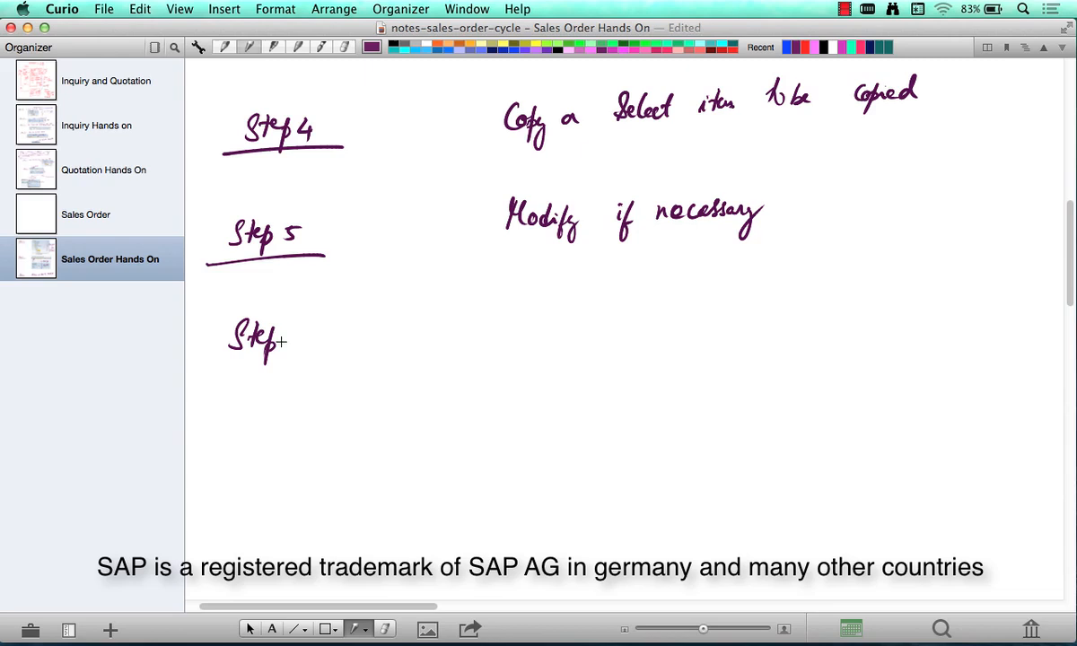
drag(289, 305, 283, 323)
drag(199, 380, 349, 364)
Handwrite the note "If the A/Check Screen comes up accept the system proposed delivery date" beside the Step 6 heading.
mouse_move(507, 315)
mouse_down()
mouse_move(518, 366)
mouse_move(525, 356)
mouse_up()
mouse_move(559, 313)
mouse_down()
mouse_move(564, 339)
mouse_move(585, 336)
mouse_up()
mouse_move(619, 334)
mouse_down()
mouse_move(626, 310)
mouse_move(631, 351)
mouse_move(648, 334)
mouse_move(682, 334)
mouse_up()
drag(686, 315, 710, 334)
mouse_move(729, 307)
mouse_down()
mouse_move(716, 332)
mouse_move(899, 322)
mouse_move(910, 339)
mouse_up()
mouse_move(556, 384)
mouse_down()
mouse_move(591, 413)
mouse_move(611, 395)
mouse_move(664, 386)
mouse_move(754, 384)
mouse_move(781, 401)
mouse_move(806, 371)
mouse_move(862, 357)
mouse_move(1003, 359)
mouse_move(1013, 348)
mouse_up()
Handwrite an underlined "Step 7" heading below Step 6 with an underlined "Save" beside it.
scroll(1013, 348, down, 5)
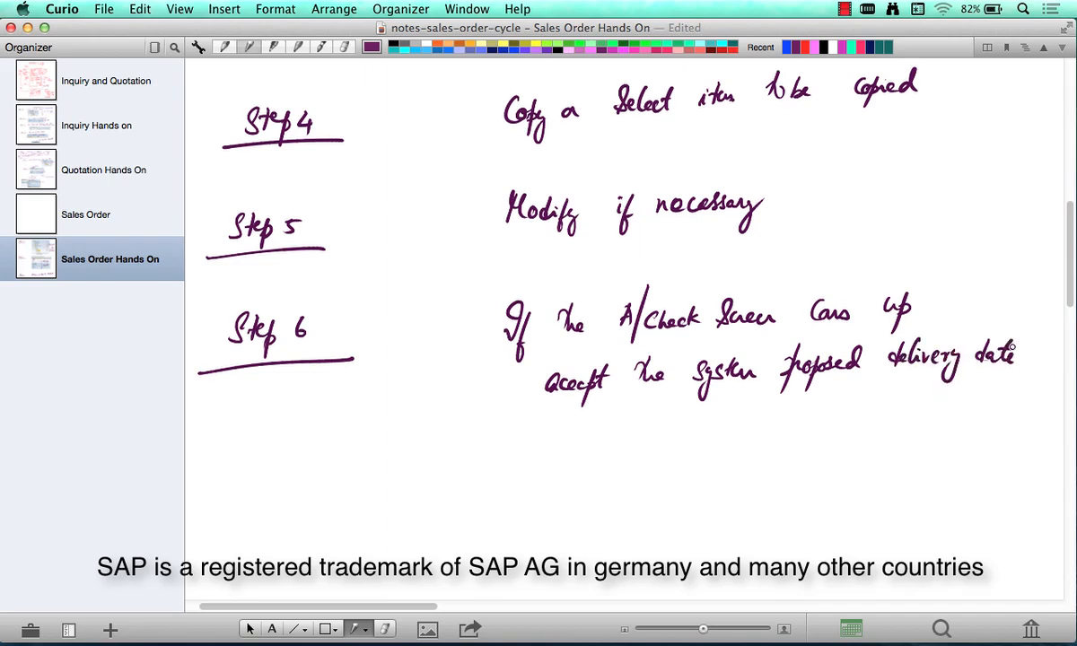
mouse_move(244, 274)
mouse_down()
mouse_move(287, 267)
mouse_move(311, 295)
mouse_up()
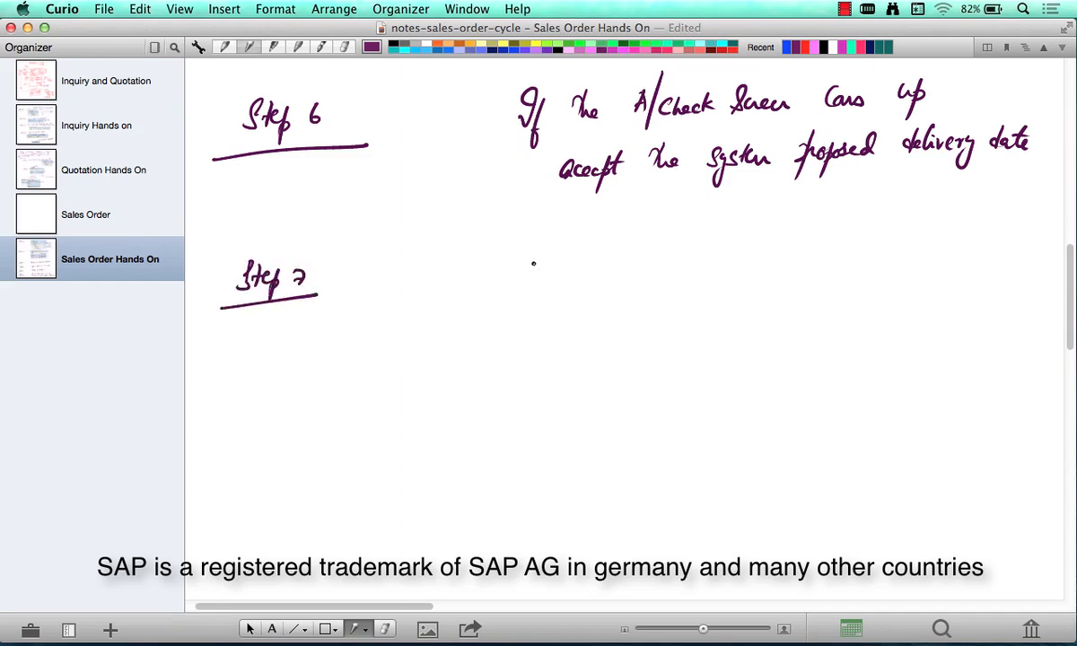
mouse_move(549, 237)
mouse_down()
mouse_move(525, 280)
mouse_move(571, 262)
mouse_move(588, 271)
mouse_up()
drag(499, 306, 625, 287)
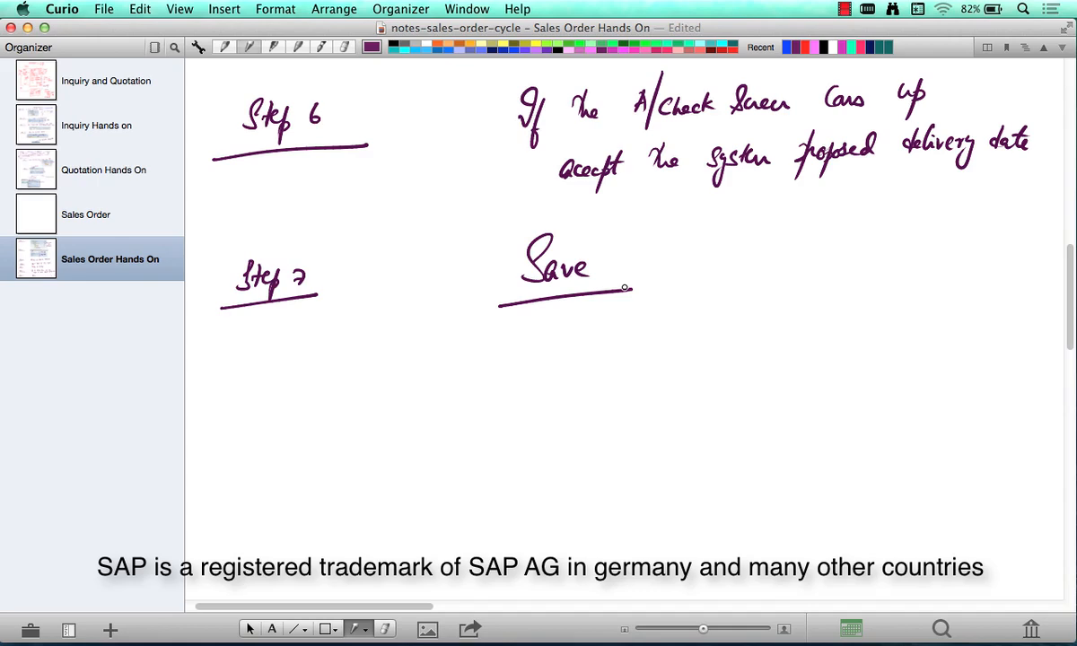
Switch to SAPGUI, return to SAP Easy Access and highlight VA02 - Change and VA03 - Display under Order.
key(super+Tab)
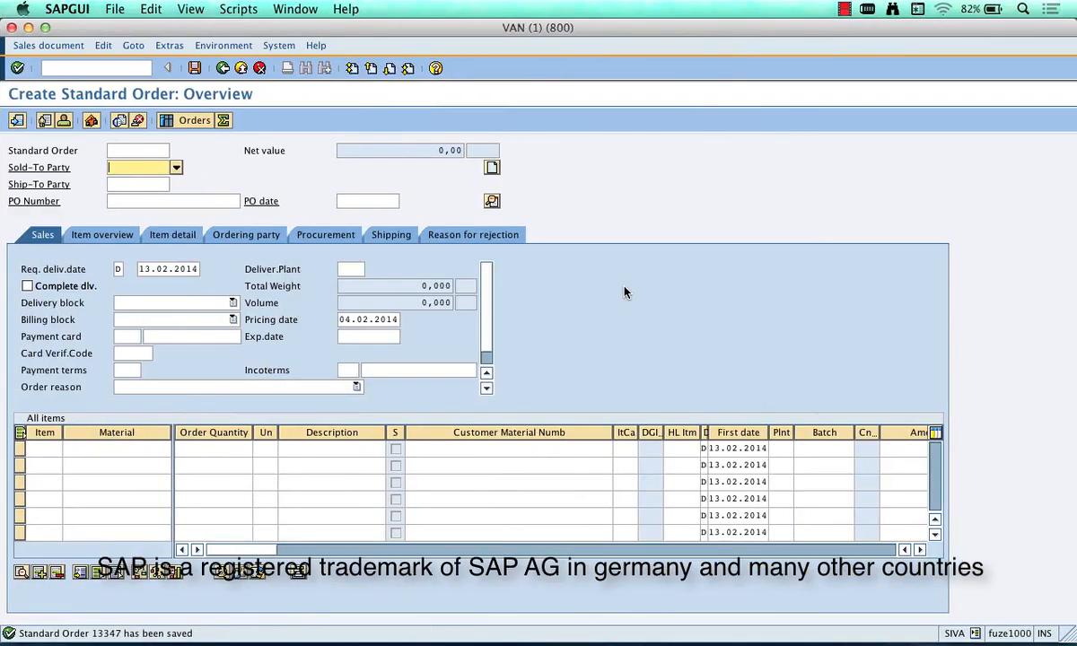
click(223, 68)
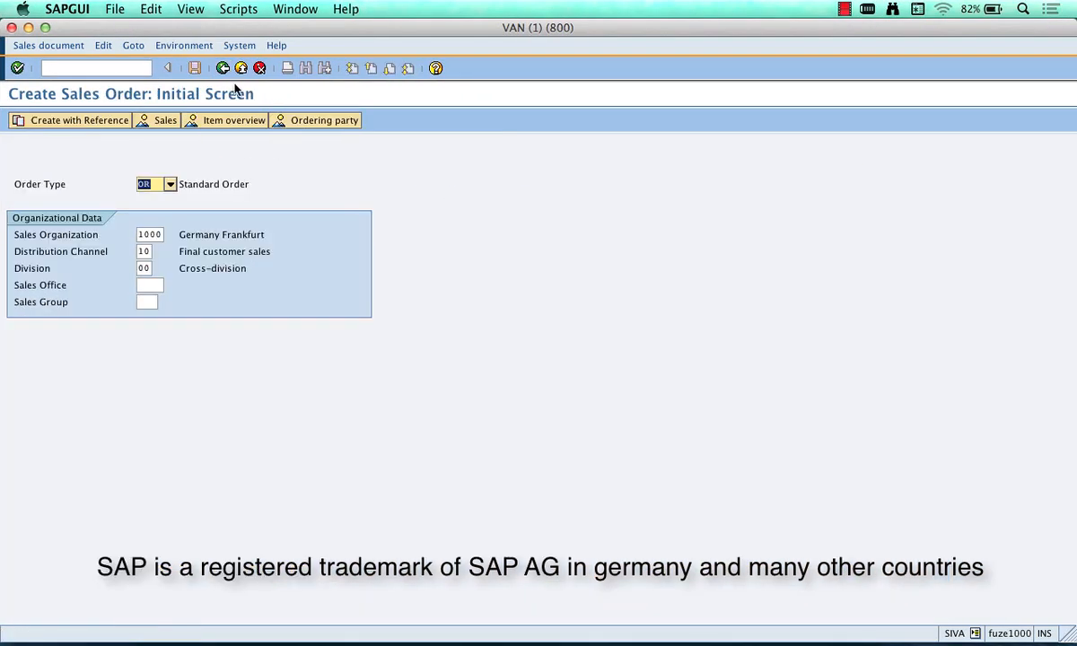
click(225, 68)
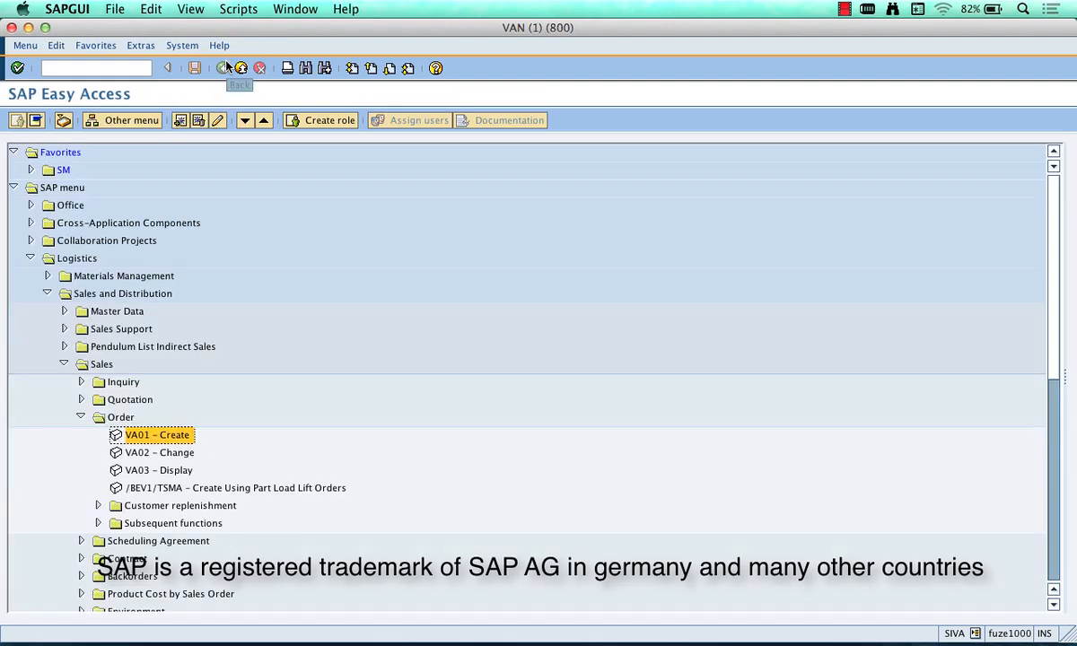
click(179, 454)
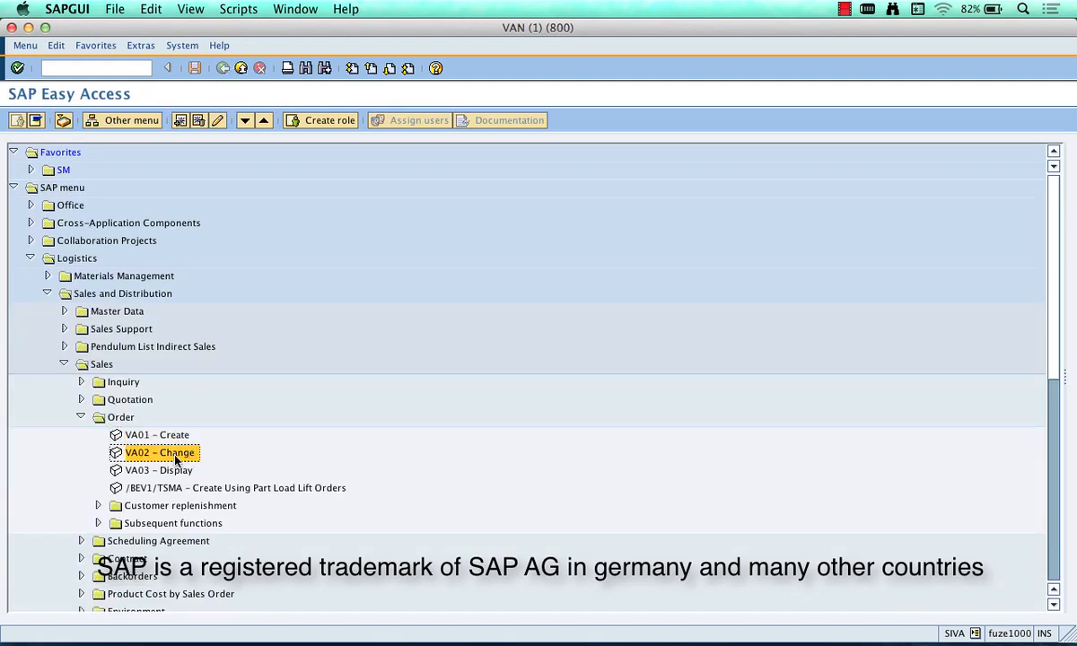
click(176, 471)
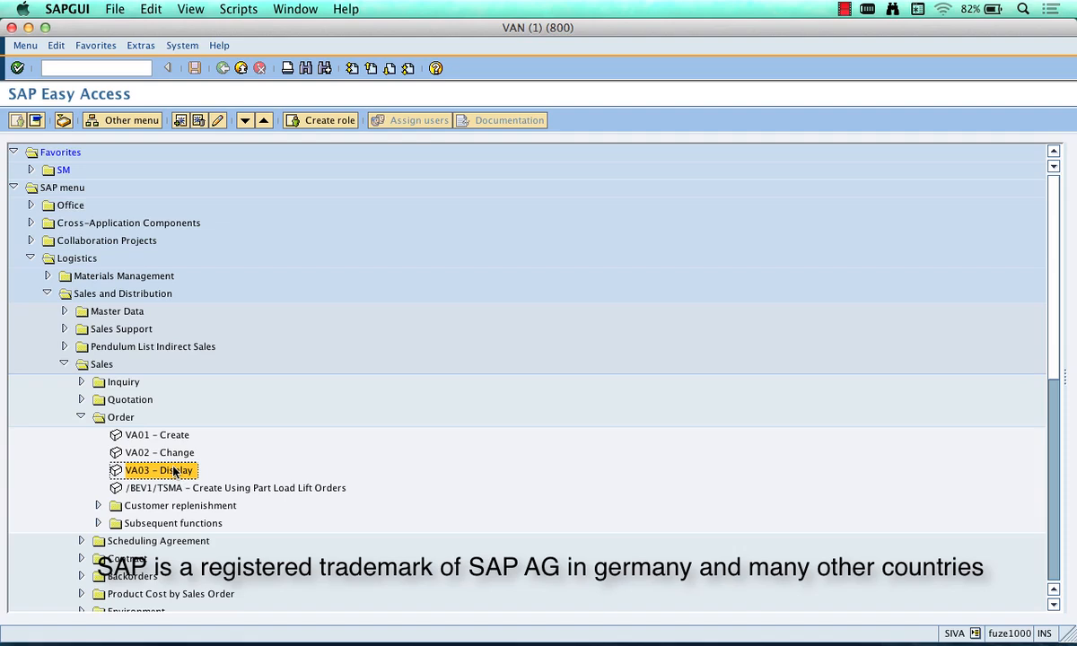
Expand the Quotation and Inquiry folders and place a capture of the Sales transaction list below Step 7 in Curio.
click(81, 400)
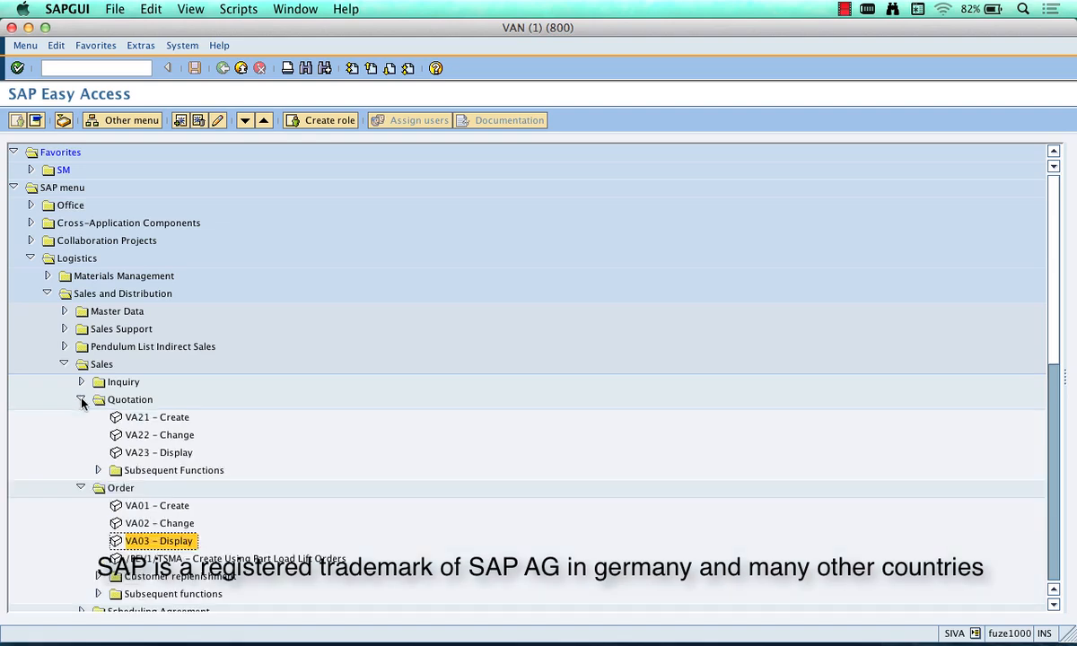
click(178, 417)
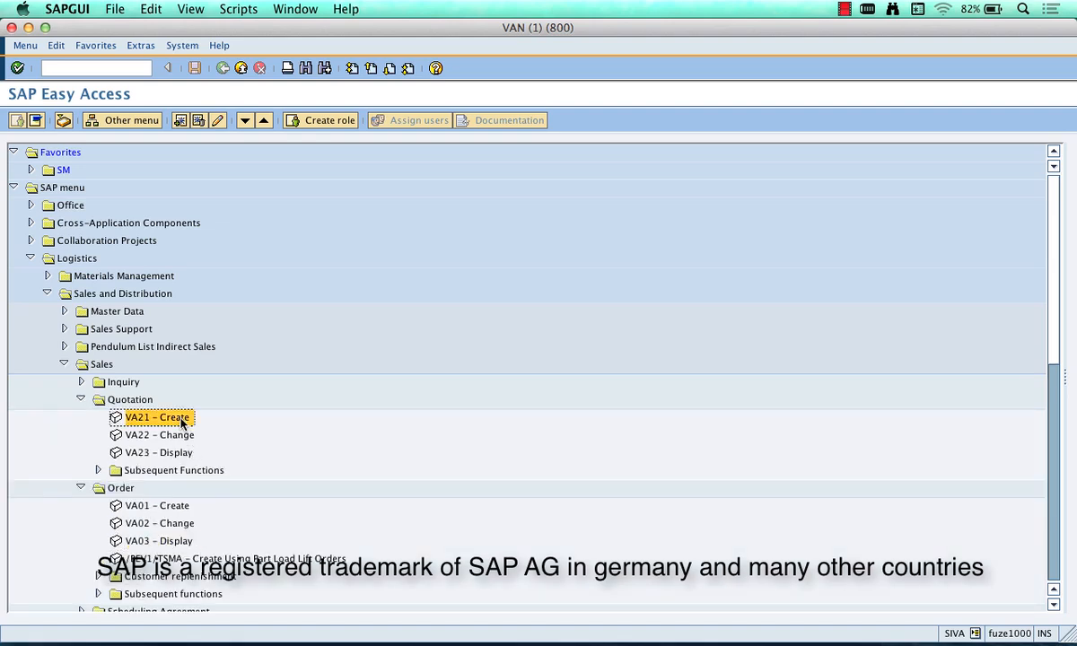
click(80, 382)
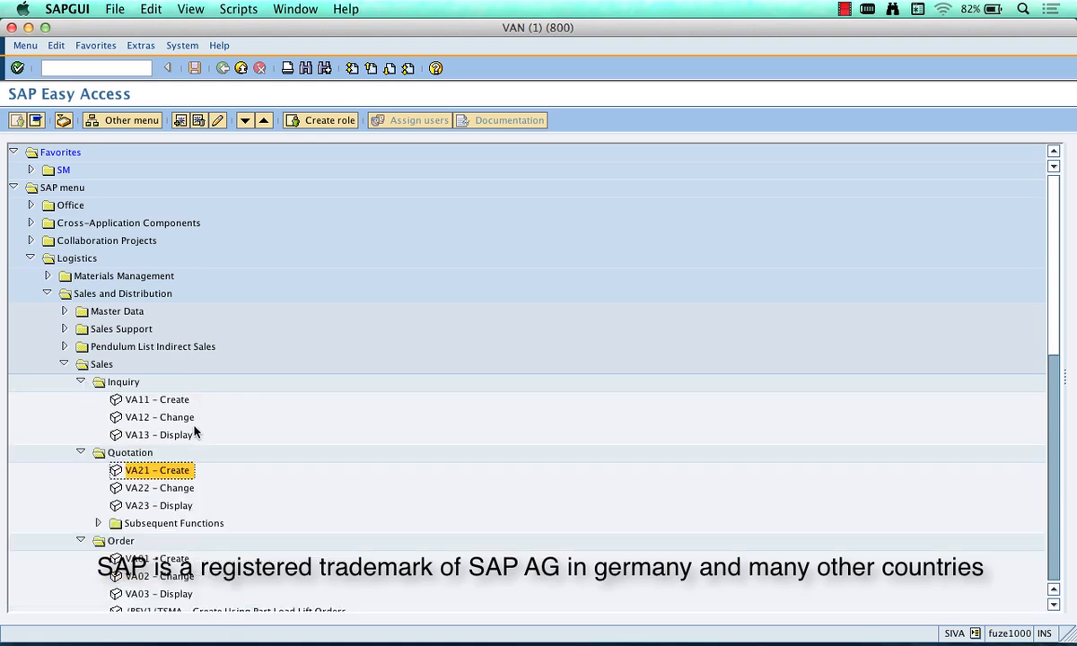
scroll(190, 435, down, 5)
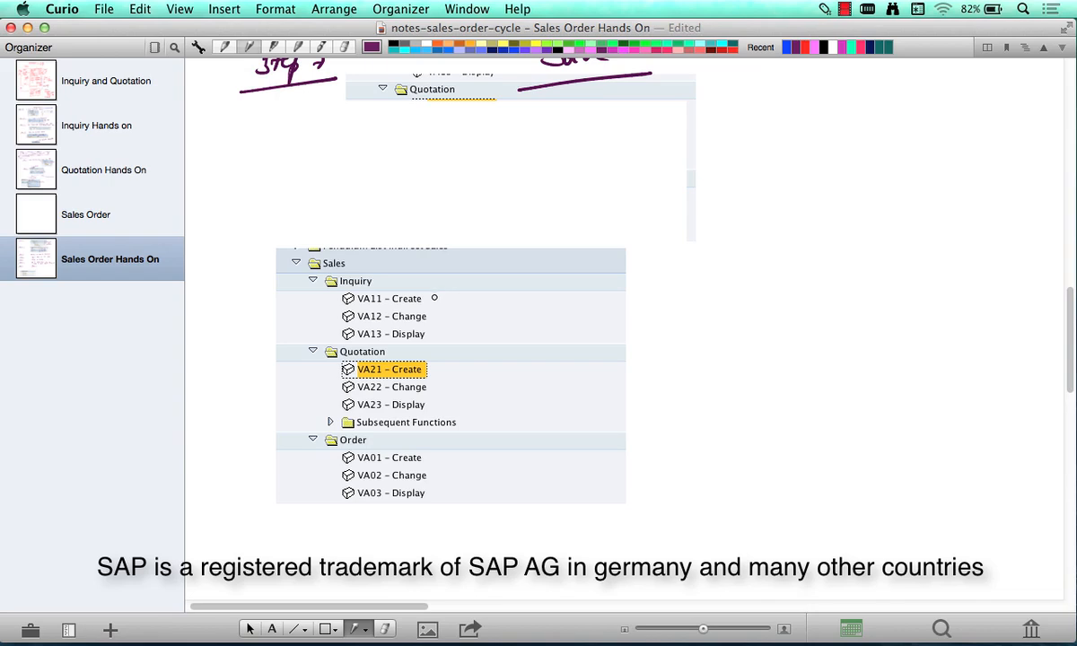
Handwrite "Create" with an arrow from VA11 and circle the last digits of VA11, VA21 and VA01 on the capture.
drag(433, 298, 481, 285)
mouse_move(469, 280)
mouse_down()
mouse_move(519, 282)
mouse_move(558, 260)
mouse_up()
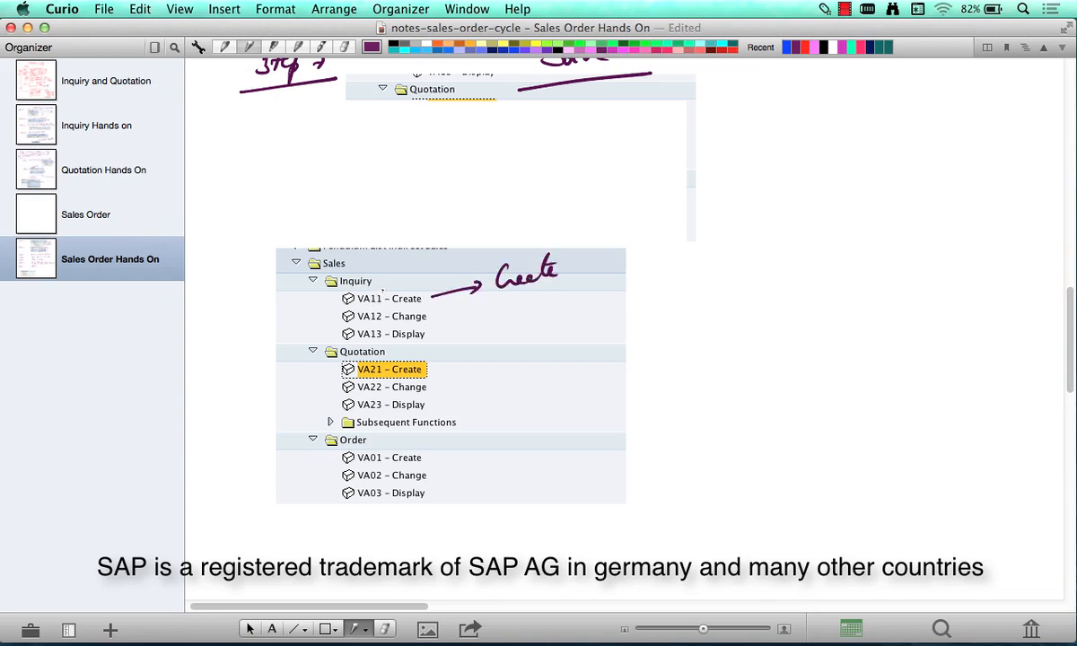
drag(383, 289, 380, 288)
drag(382, 361, 381, 361)
drag(381, 455, 378, 453)
Handwrite "Change" with an arrow from VA12 and circle the last digits of VA12, VA22 and VA02.
drag(442, 317, 572, 308)
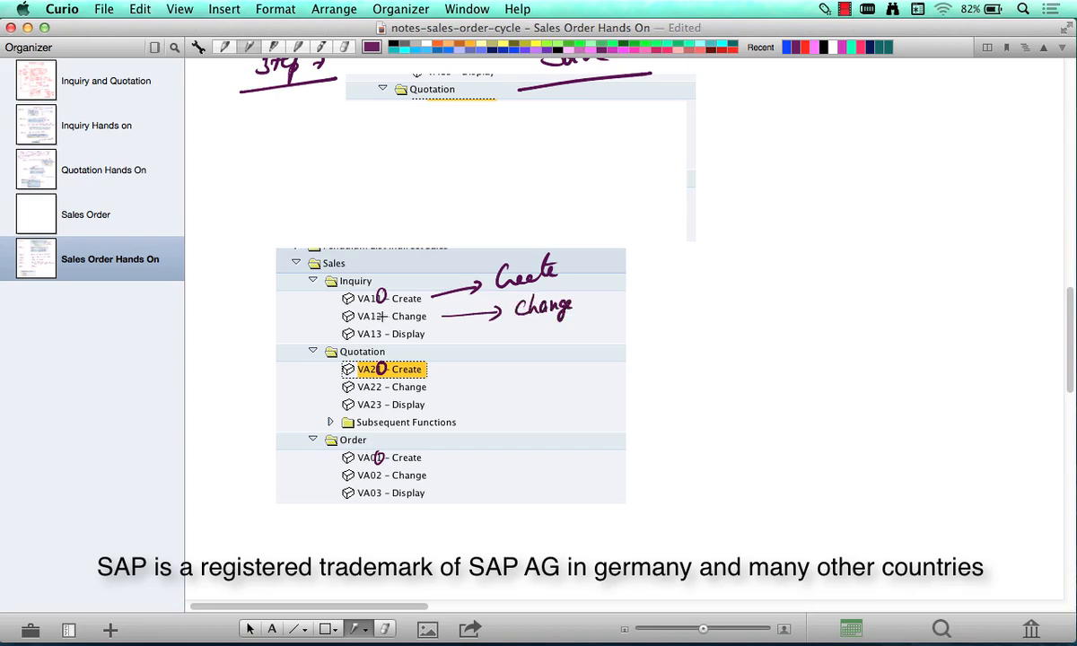
drag(377, 312, 381, 320)
drag(381, 381, 379, 393)
drag(381, 468, 380, 481)
Handwrite "Display" with an arrow from VA13 on the transaction list capture.
drag(442, 336, 489, 337)
mouse_move(479, 330)
mouse_down()
mouse_move(479, 342)
mouse_move(541, 343)
mouse_up()
mouse_move(551, 330)
mouse_down()
mouse_move(549, 352)
mouse_move(560, 324)
mouse_move(588, 359)
mouse_up()
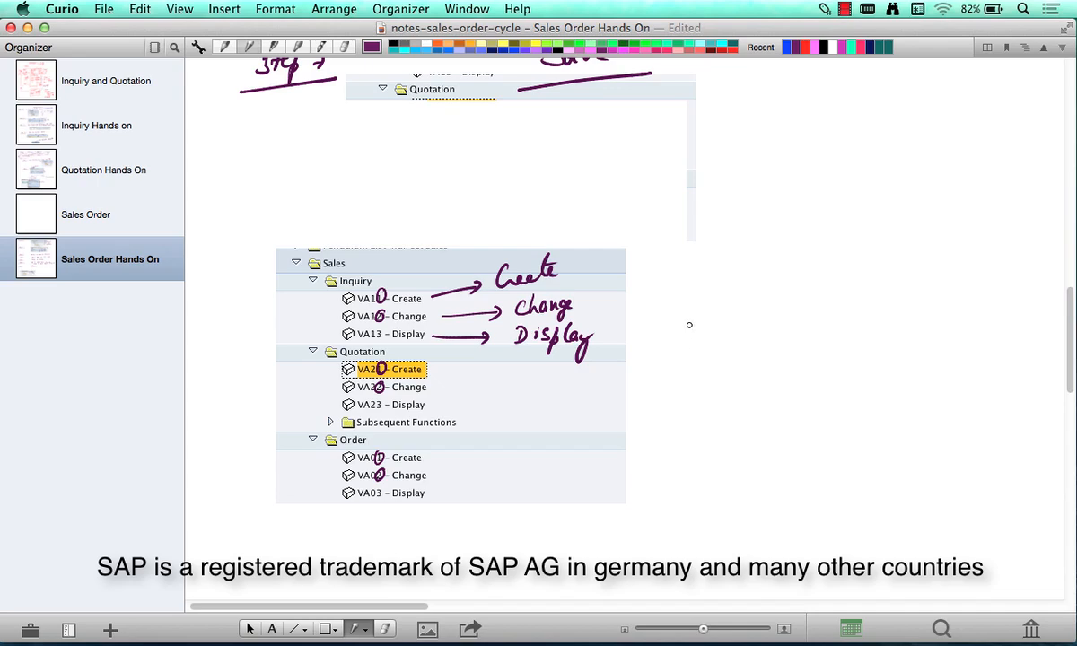
Switch to SAPGUI, open VA03 - Display under Order and capture the Display Sales Order: Initial Screen with its order number selected.
key(super+Tab)
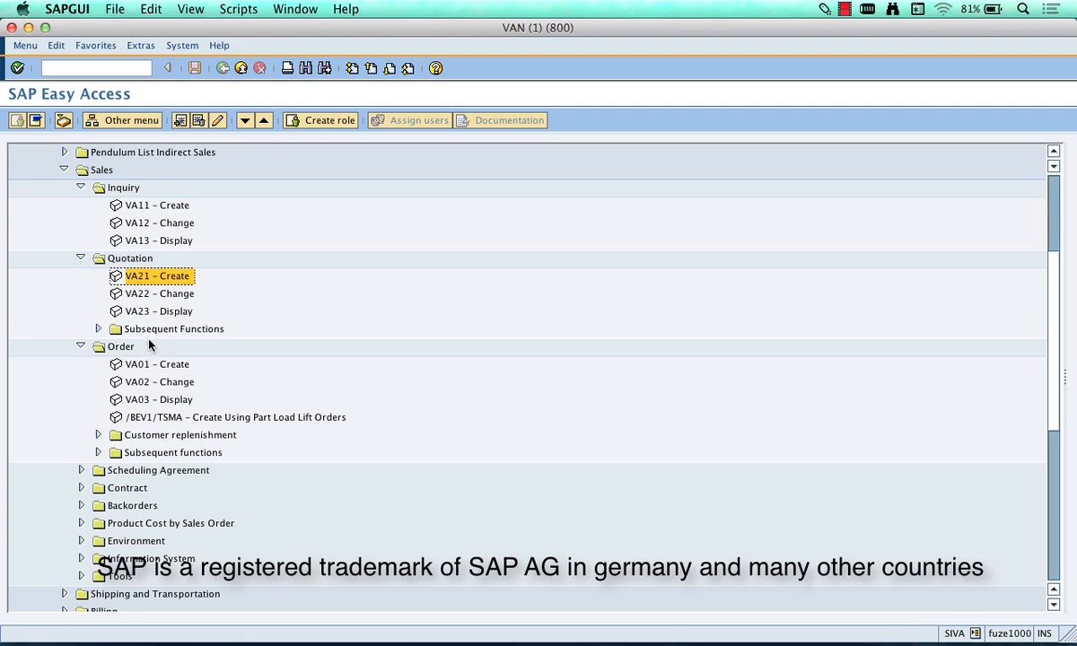
click(171, 381)
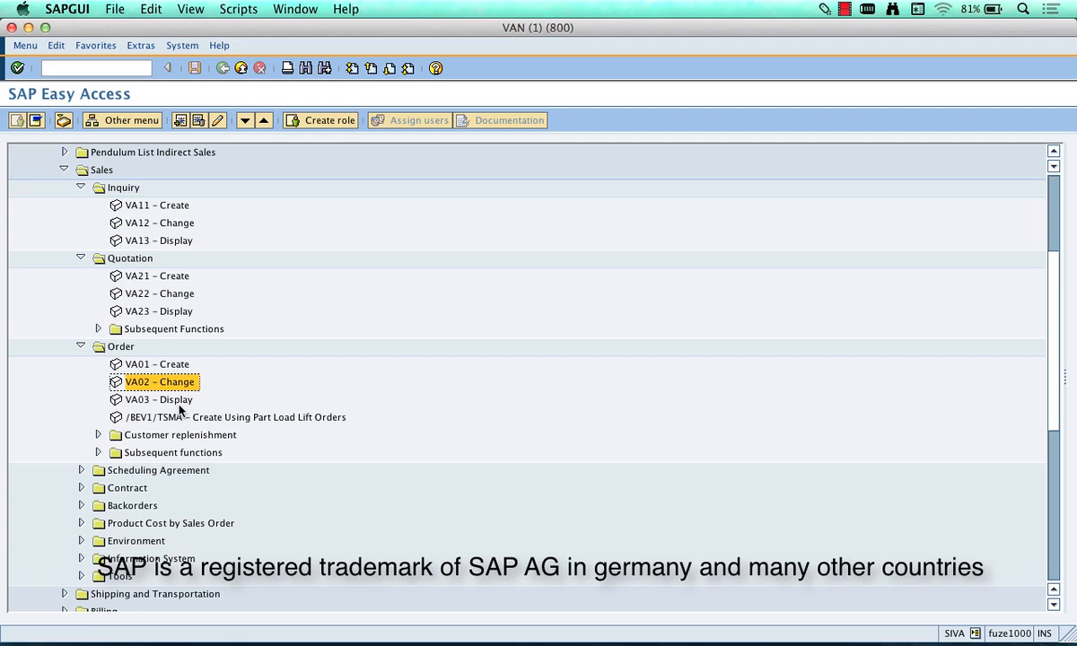
double_click(178, 401)
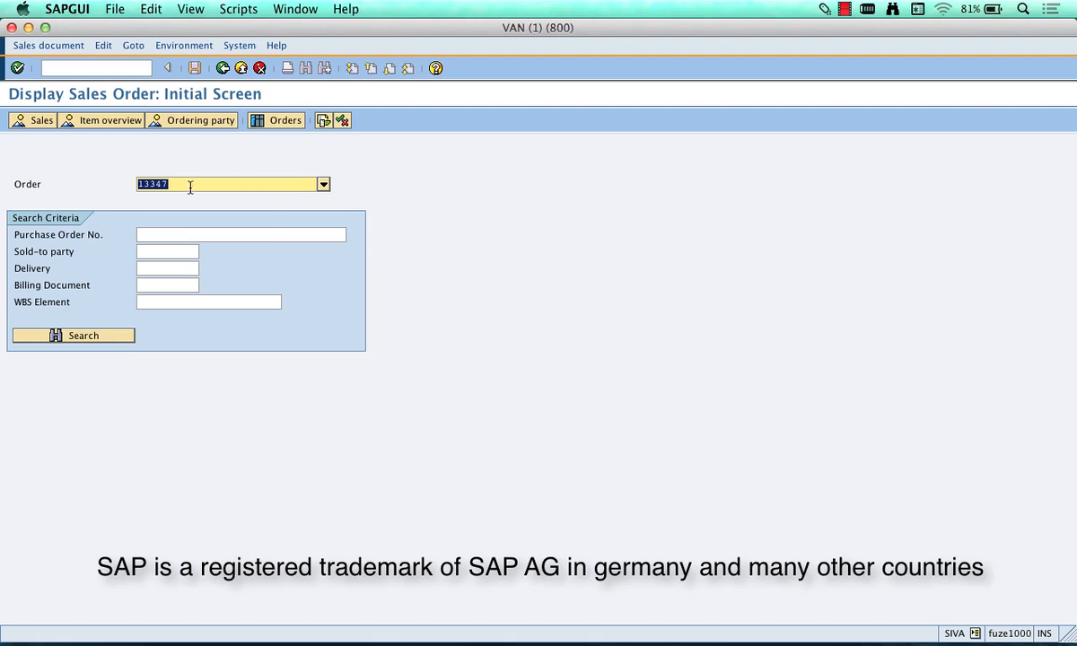
click(188, 183)
drag(188, 183, 126, 186)
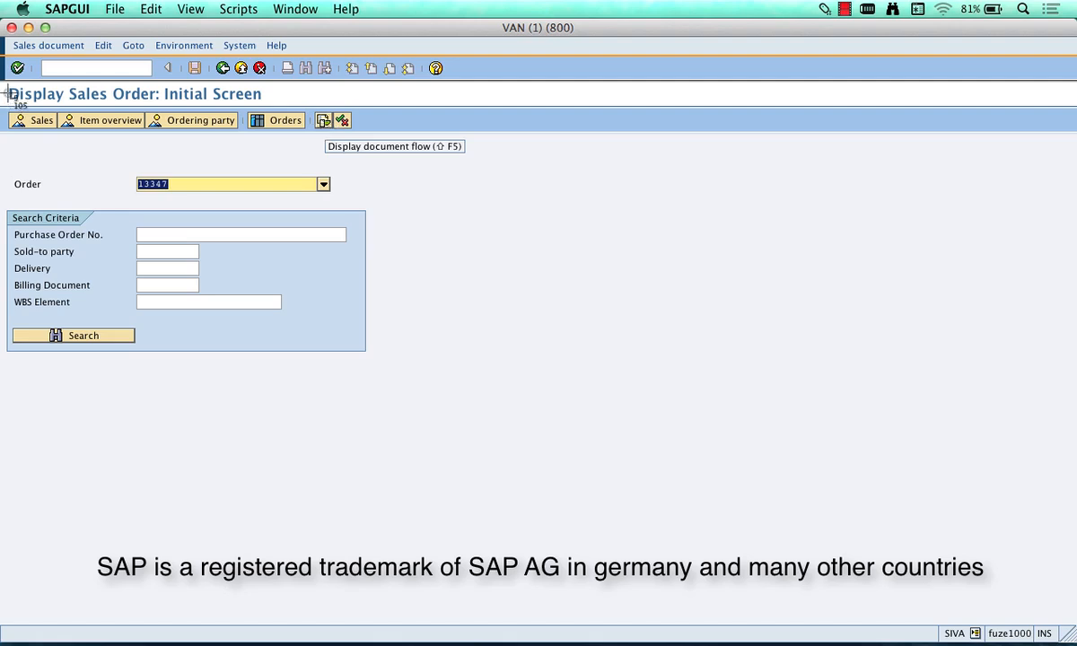
drag(3, 81, 434, 309)
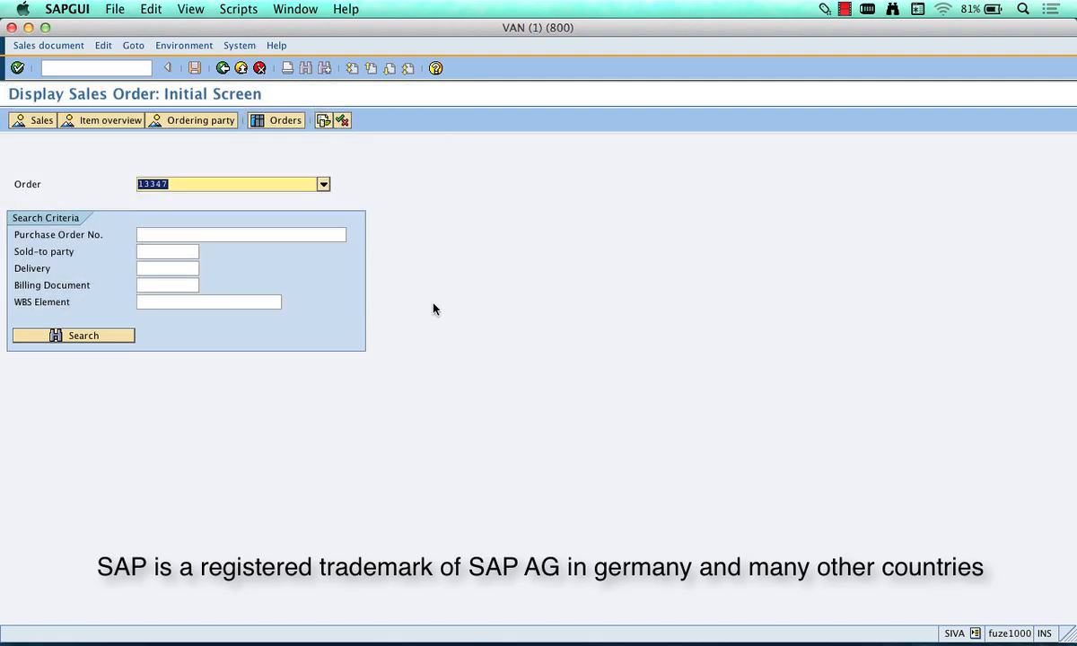
Display the sales order's document flow and highlight the quotation and the inquiry in it.
click(323, 121)
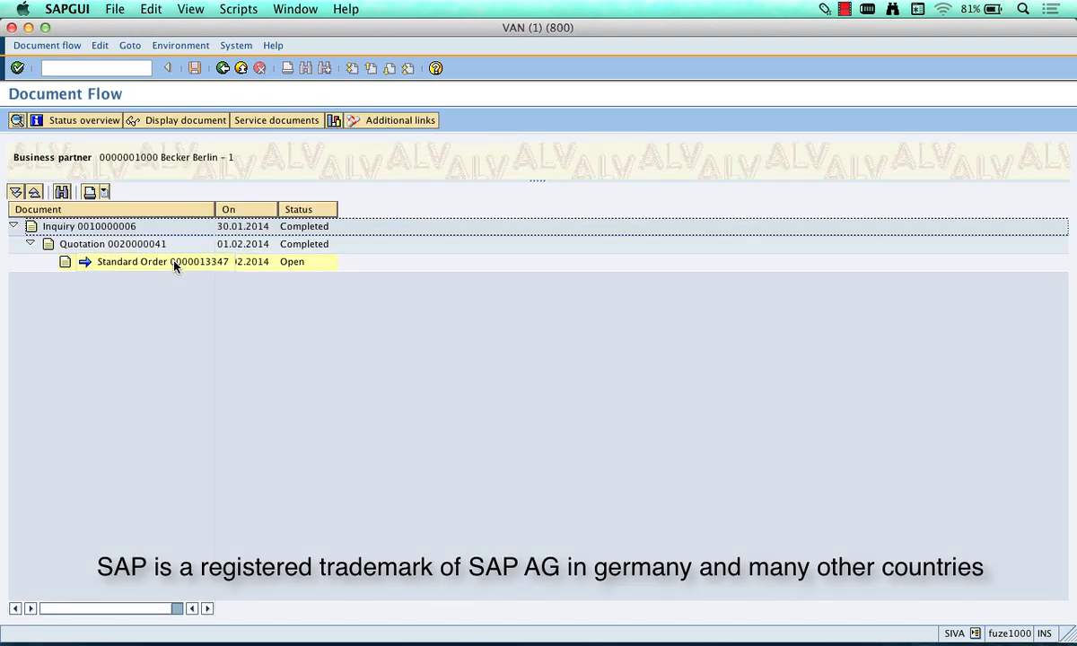
click(142, 248)
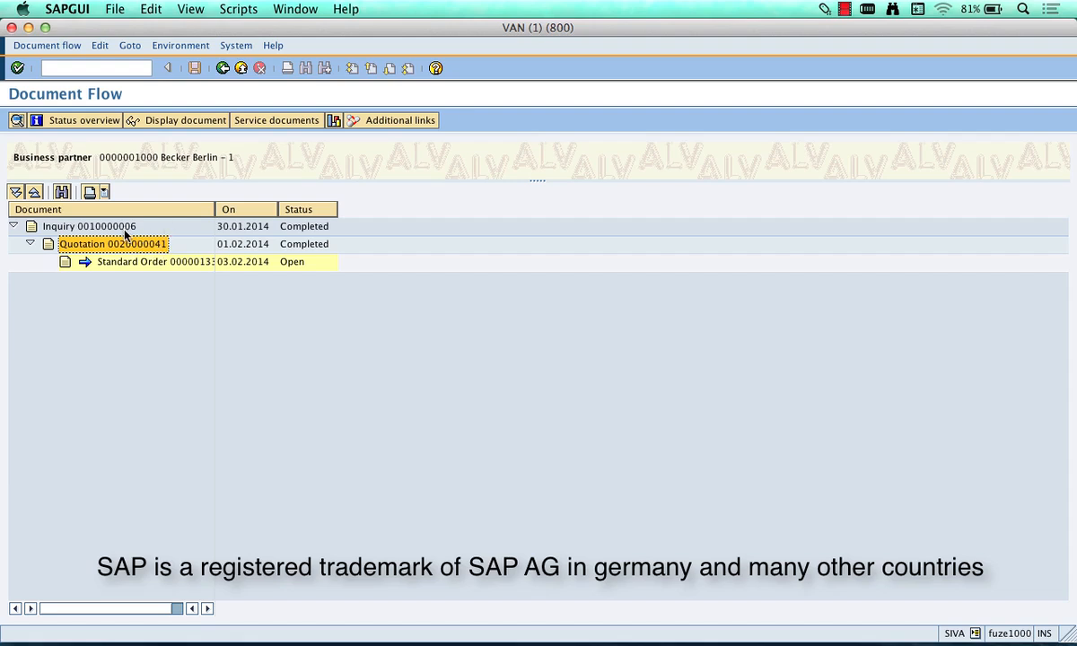
click(124, 228)
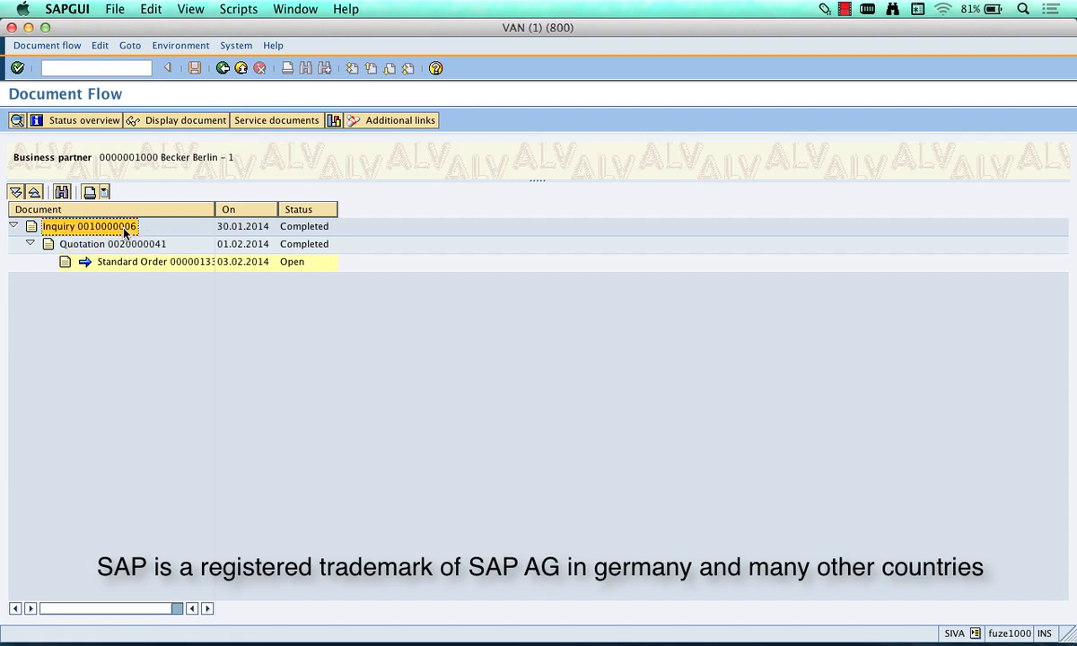
Switch to Curio, draw a tall bracket beside the Sales transaction list capture and handwrite a note next to it.
key(super+Tab)
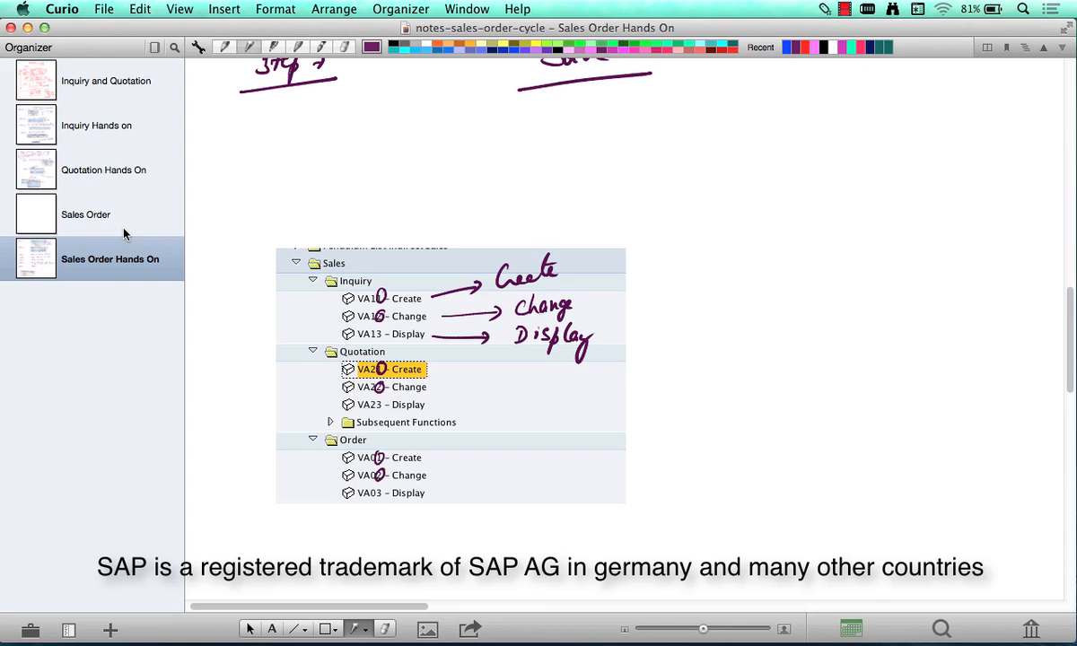
drag(660, 149, 669, 456)
mouse_move(731, 199)
mouse_down()
mouse_move(718, 226)
mouse_move(752, 225)
mouse_up()
mouse_move(761, 195)
mouse_down()
mouse_move(760, 225)
mouse_move(778, 221)
mouse_move(726, 208)
mouse_move(783, 230)
mouse_up()
click(723, 269)
mouse_move(729, 254)
mouse_down()
mouse_move(725, 271)
mouse_move(792, 262)
mouse_move(784, 302)
mouse_up()
mouse_move(806, 257)
mouse_down()
mouse_move(805, 275)
mouse_move(867, 268)
mouse_move(870, 296)
mouse_up()
click(852, 273)
mouse_move(889, 253)
mouse_down()
mouse_move(906, 277)
mouse_move(937, 285)
mouse_move(952, 269)
mouse_move(964, 293)
mouse_up()
drag(829, 312, 844, 311)
drag(835, 313, 833, 334)
mouse_move(854, 316)
mouse_down()
mouse_move(854, 331)
mouse_move(889, 330)
mouse_up()
Handwrite an underlined "VA03" heading below the Sales transaction list capture.
scroll(842, 316, down, 10)
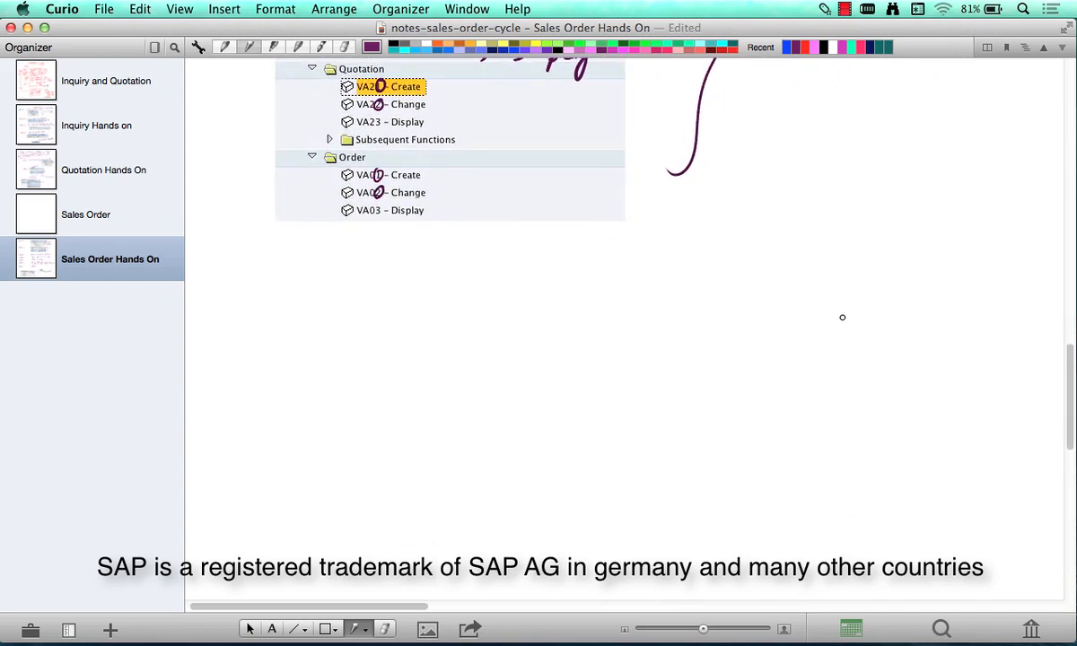
mouse_move(284, 310)
mouse_down()
mouse_move(292, 332)
mouse_move(298, 311)
mouse_up()
mouse_move(303, 332)
mouse_down()
mouse_move(309, 313)
mouse_move(314, 331)
mouse_up()
mouse_move(323, 312)
mouse_down()
mouse_move(348, 325)
mouse_move(338, 333)
mouse_up()
drag(269, 352, 392, 342)
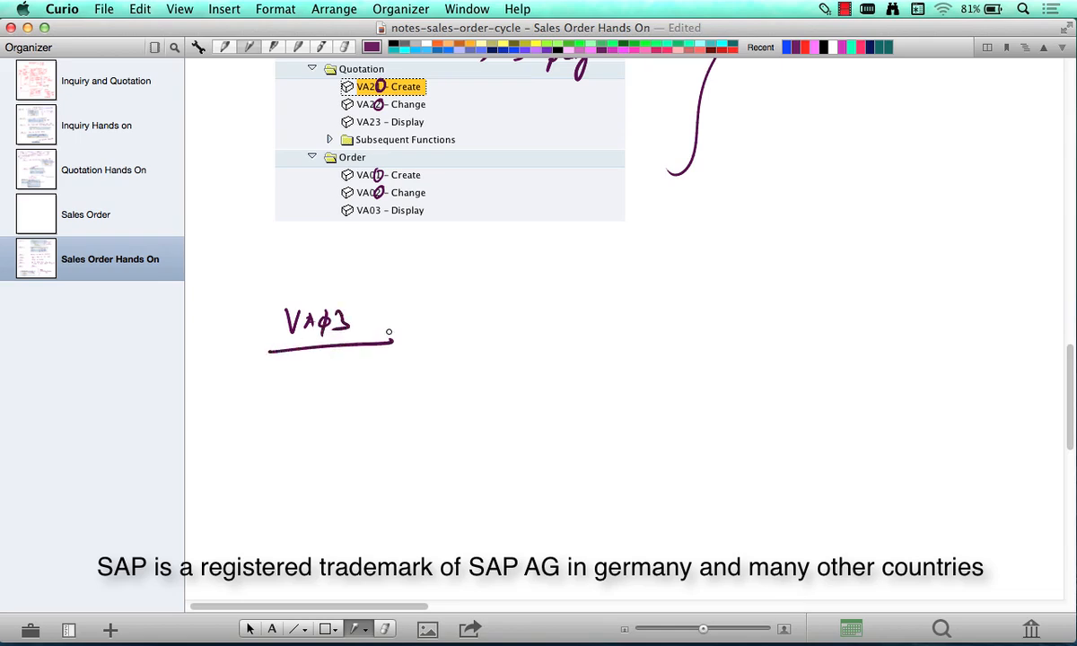
Paste the Display Sales Order: Initial Screen capture and place it beside the VA03 heading.
key(super+v)
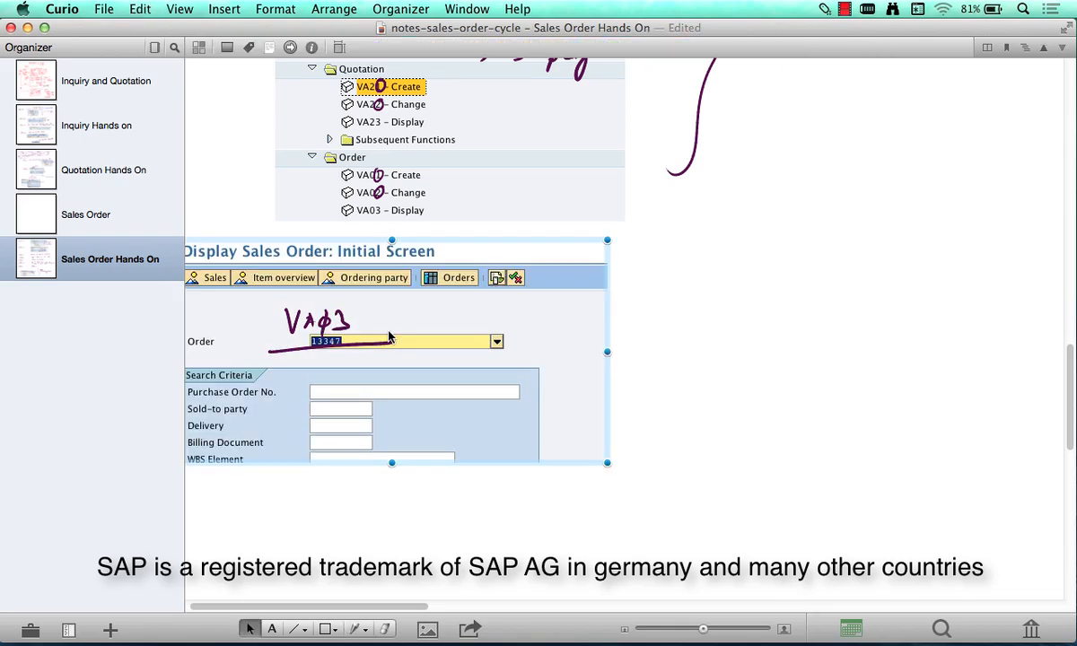
key(Escape)
drag(452, 392, 712, 427)
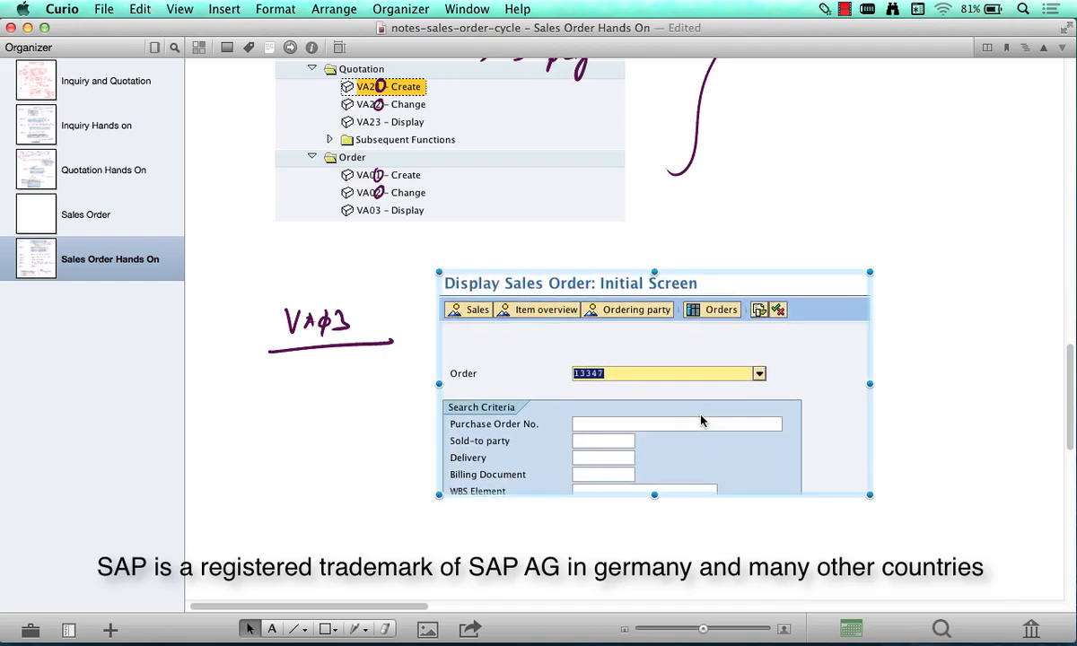
Circle the order number on the capture and handwrite "Show the latest Order #" with an arrow pointing to the Order field.
key(p)
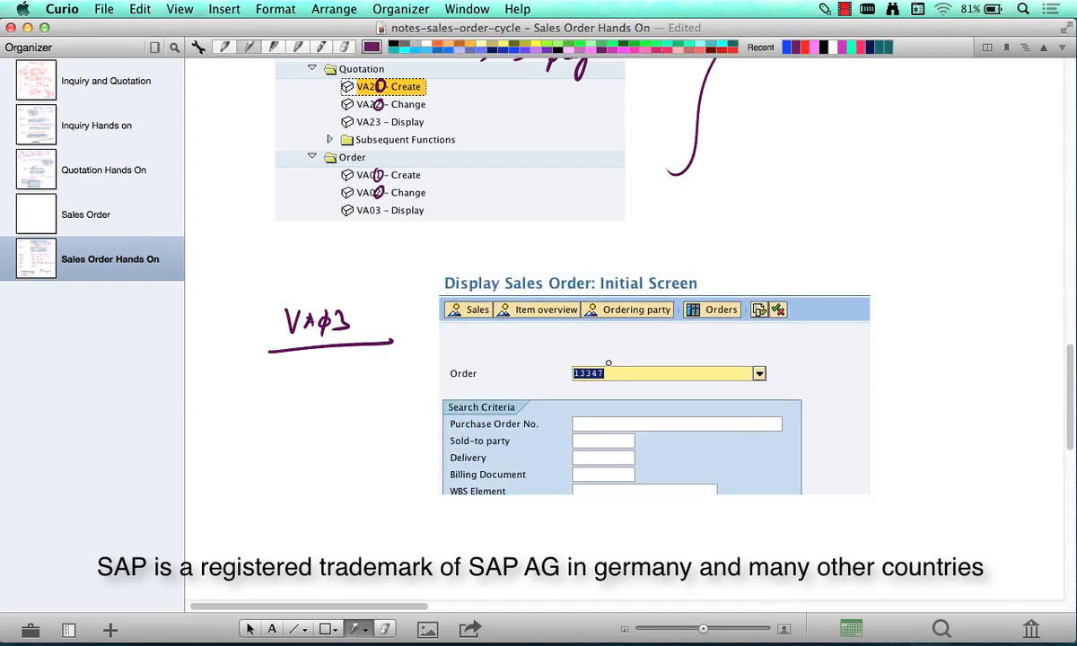
mouse_move(614, 361)
mouse_down()
mouse_move(599, 388)
mouse_move(616, 363)
mouse_up()
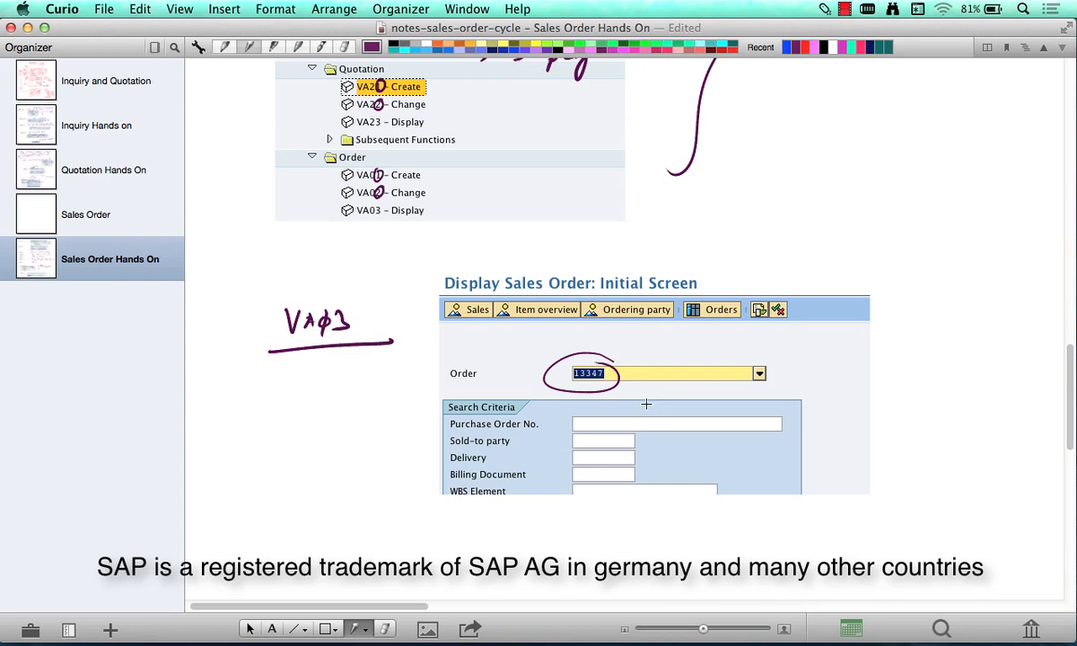
mouse_move(780, 368)
mouse_down()
mouse_move(809, 368)
mouse_move(789, 378)
mouse_up()
mouse_move(848, 355)
mouse_down()
mouse_move(837, 377)
mouse_move(887, 363)
mouse_move(948, 375)
mouse_up()
mouse_move(956, 351)
mouse_down()
mouse_move(961, 373)
mouse_move(966, 358)
mouse_up()
drag(964, 368, 975, 374)
mouse_move(982, 352)
mouse_down()
mouse_move(984, 373)
mouse_move(989, 358)
mouse_up()
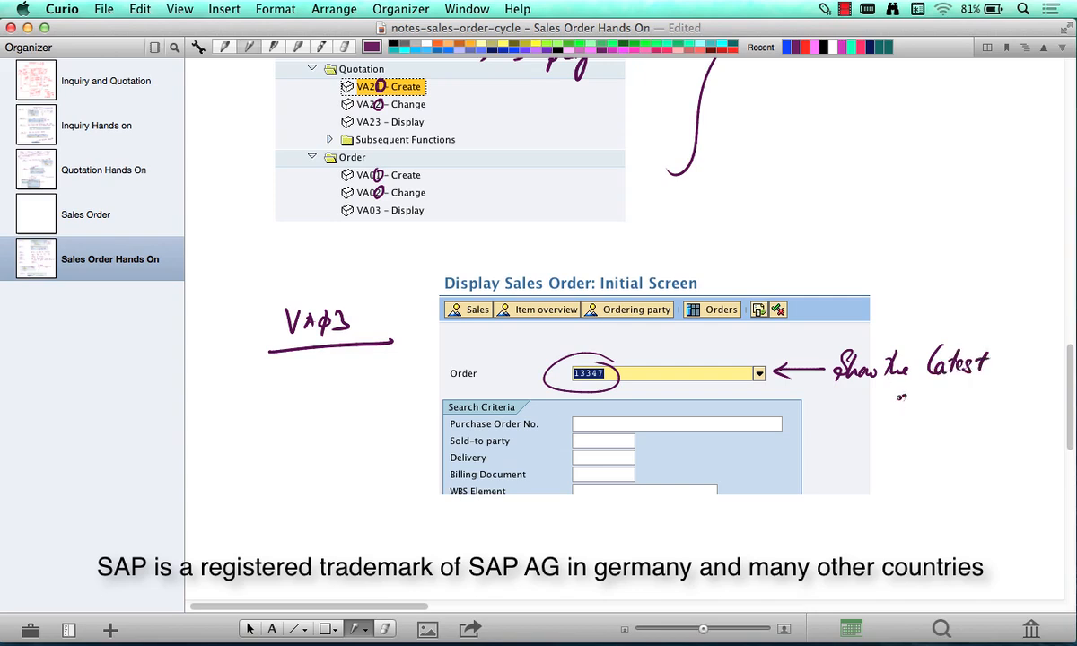
drag(901, 396, 899, 397)
drag(906, 404, 923, 413)
drag(927, 409, 946, 410)
drag(955, 395, 959, 414)
drag(947, 402, 968, 407)
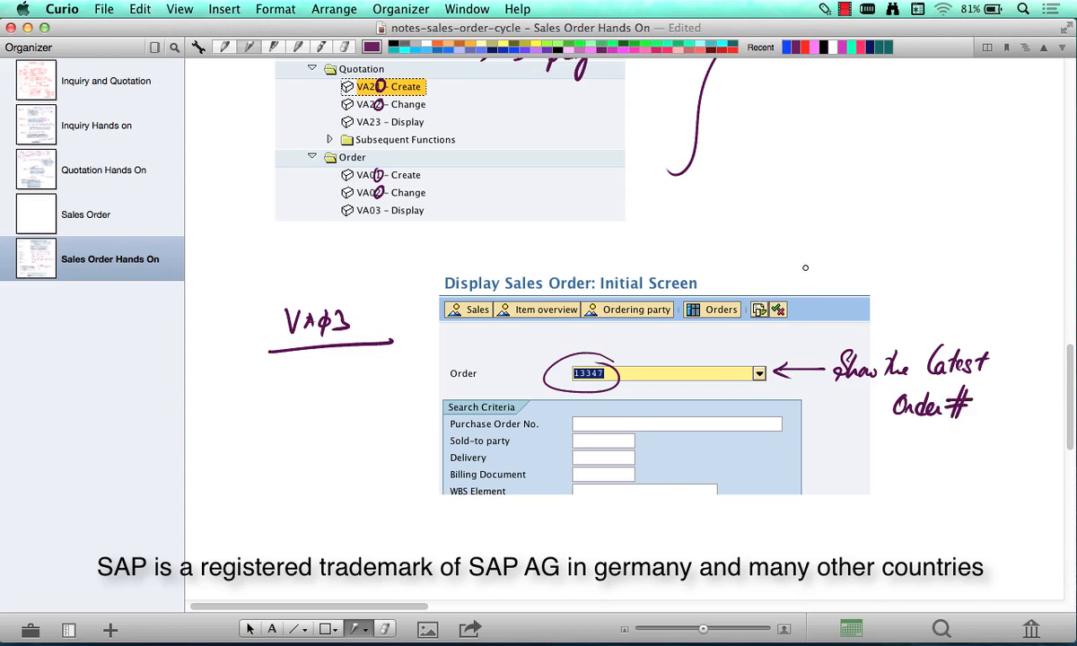
Box the display document flow icon on the capture and handwrite "To show the history" with an arrow to it.
drag(751, 300, 770, 298)
mouse_move(784, 273)
mouse_down()
mouse_move(769, 296)
mouse_move(817, 274)
mouse_move(977, 258)
mouse_up()
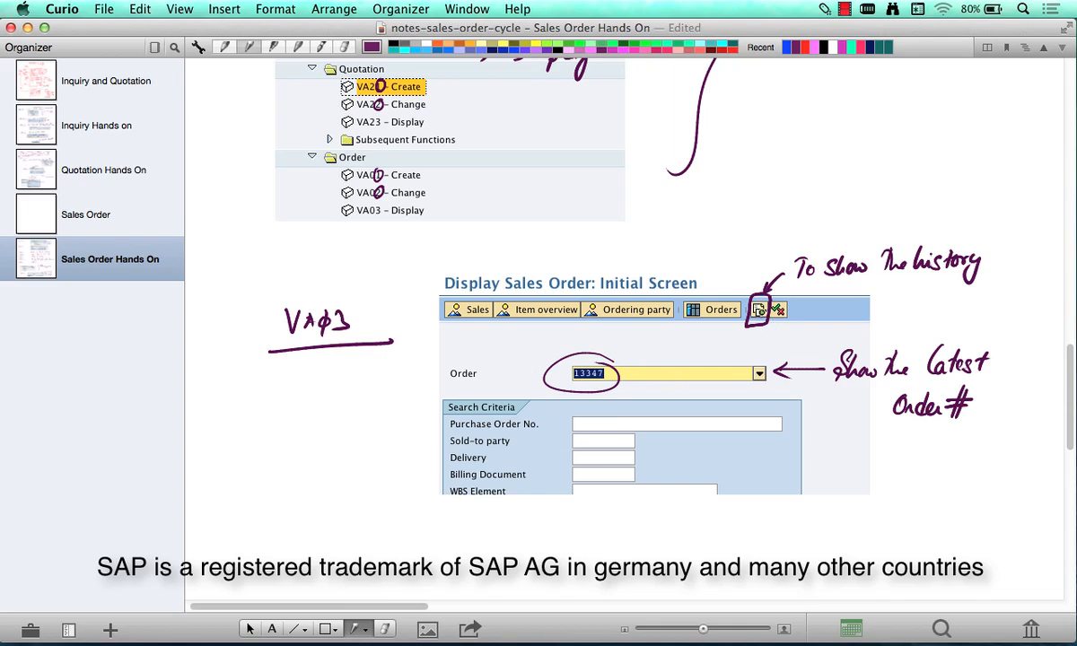
Capture the Document Flow screen in SAPGUI and place it below the Display Sales Order capture in Curio.
scroll(745, 305, down, 5)
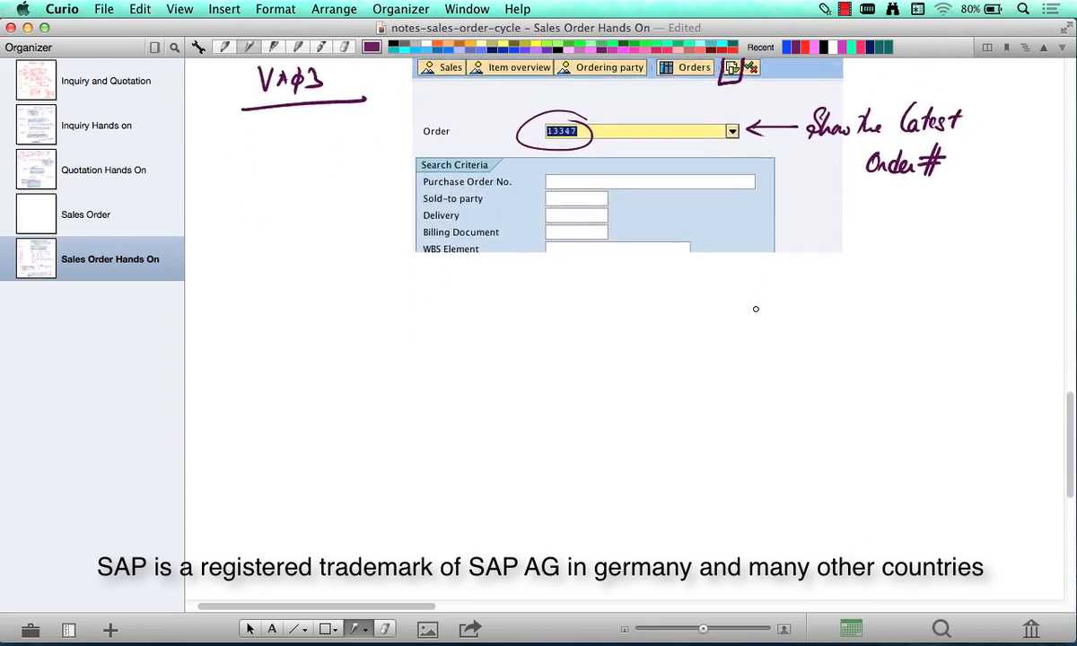
scroll(756, 309, down, 1)
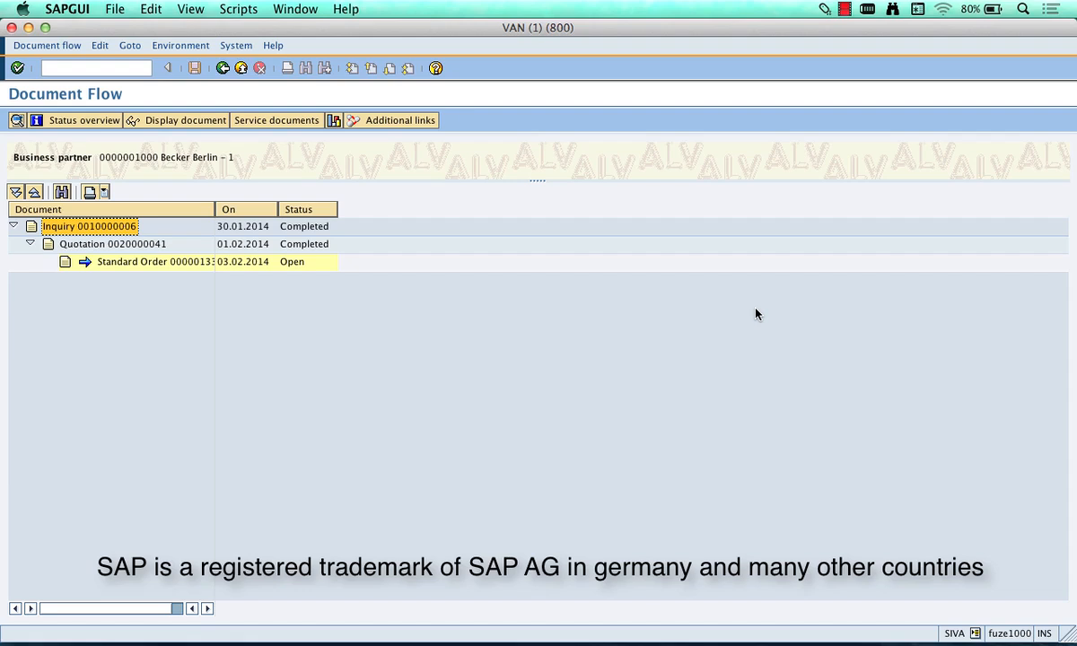
drag(2, 79, 451, 286)
key(super+Tab)
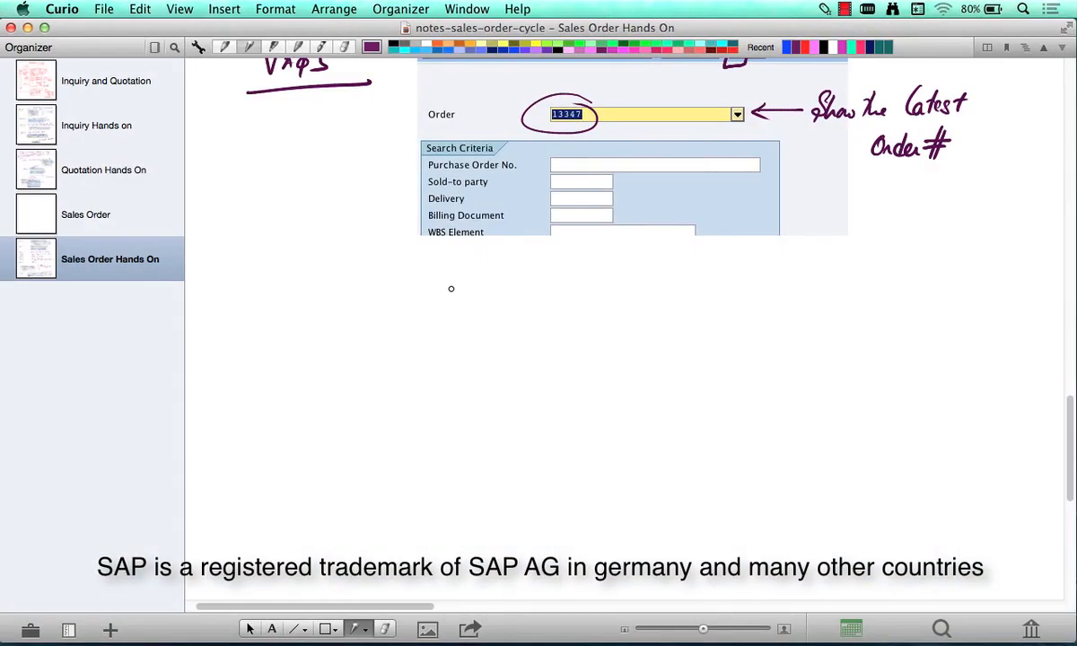
key(super+v)
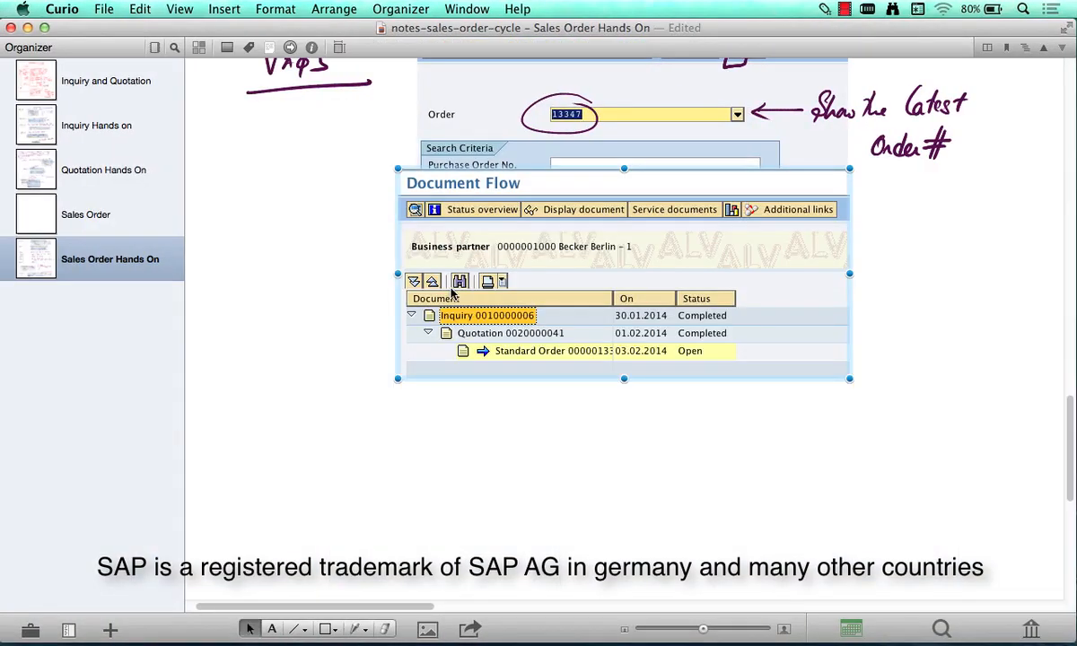
drag(639, 315, 660, 483)
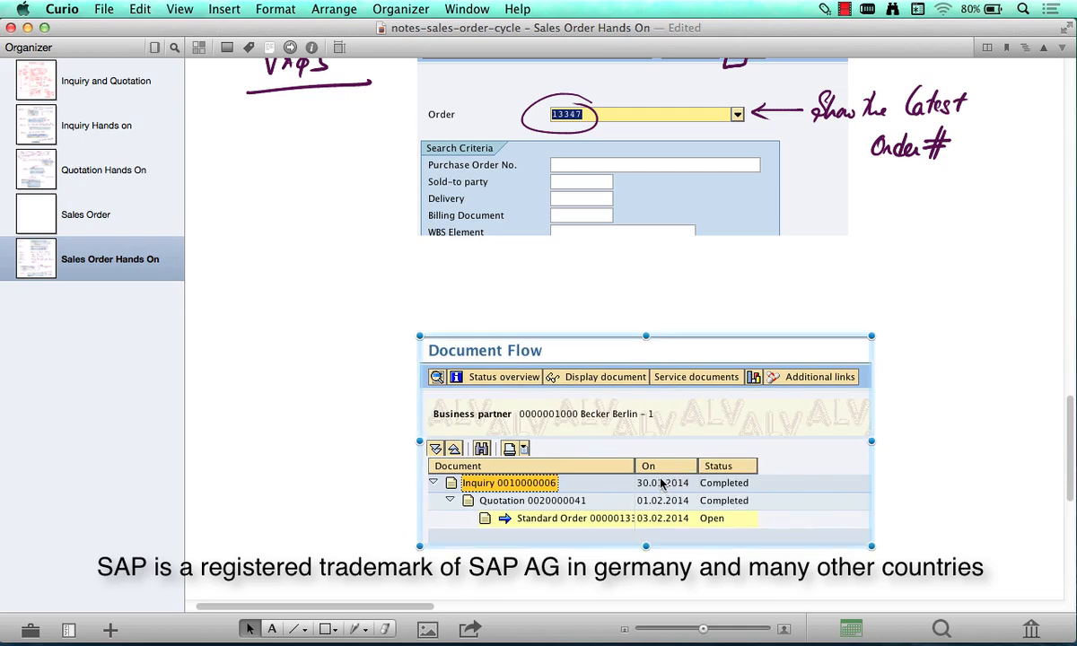
Annotate the Document Flow capture with a boxed title, arrows tracing order to quotation to inquiry, and a handwritten "Document Flow" label.
key(p)
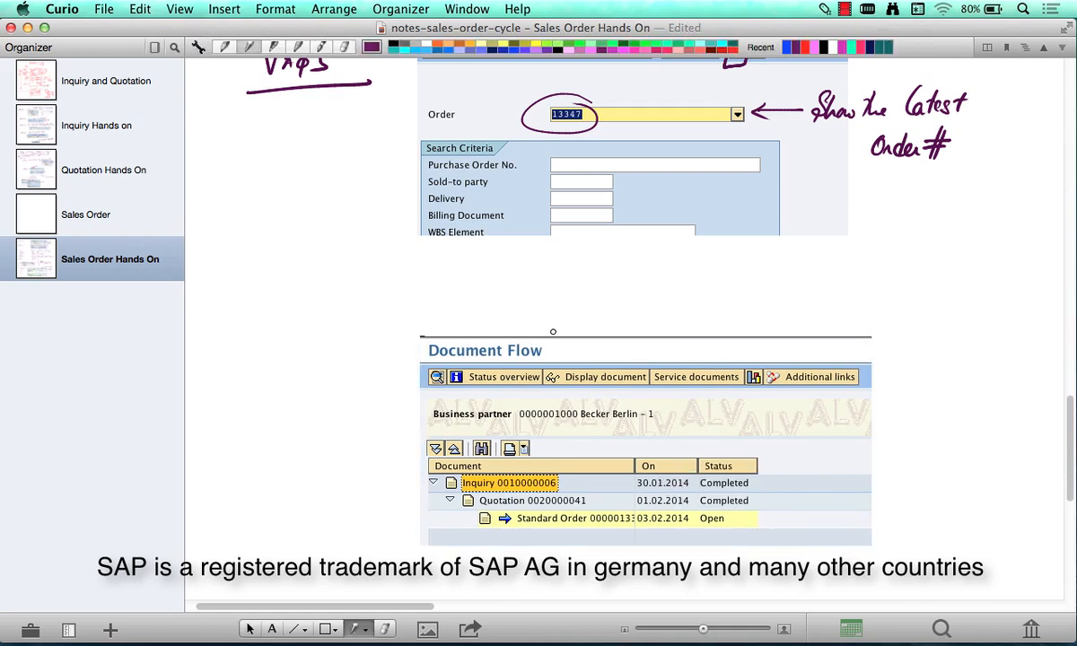
mouse_move(553, 332)
mouse_down()
mouse_move(453, 328)
mouse_move(406, 364)
mouse_move(543, 371)
mouse_move(548, 332)
mouse_move(584, 302)
mouse_move(551, 330)
mouse_up()
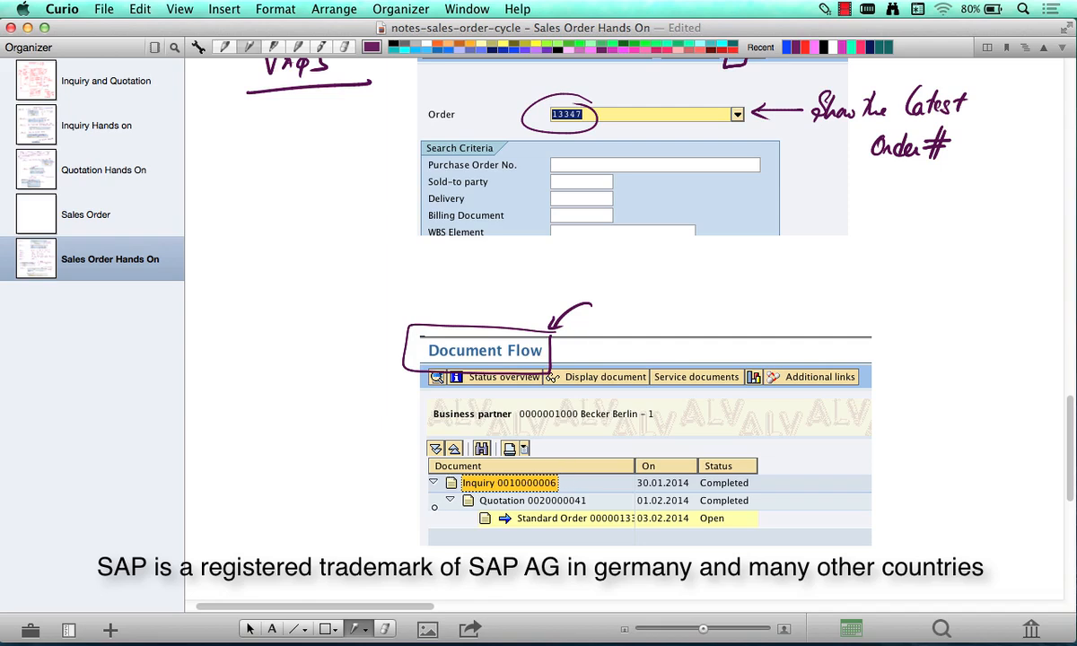
drag(429, 508, 446, 508)
drag(441, 505, 443, 512)
drag(588, 496, 561, 482)
drag(453, 525, 476, 519)
drag(638, 516, 607, 503)
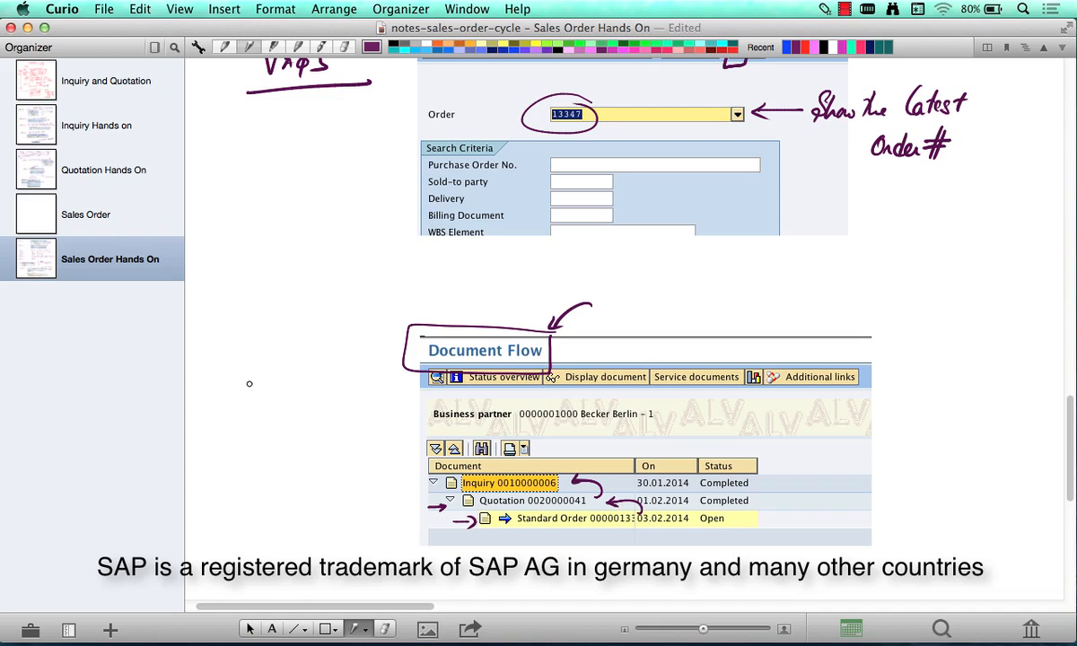
mouse_move(221, 376)
mouse_down()
mouse_move(212, 413)
mouse_move(246, 394)
mouse_move(321, 402)
mouse_move(367, 376)
mouse_move(384, 392)
mouse_move(398, 386)
mouse_up()
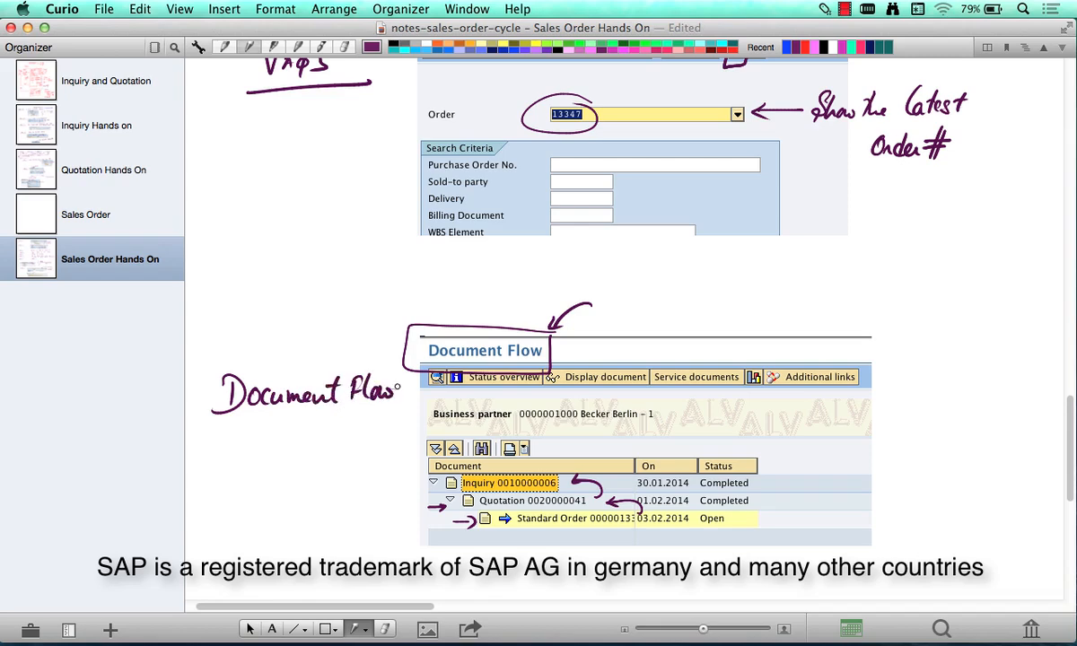
Switch to SAPGUI, capture the Document Flow screen with the quotation selected, and display the quotation document.
scroll(398, 386, down, 10)
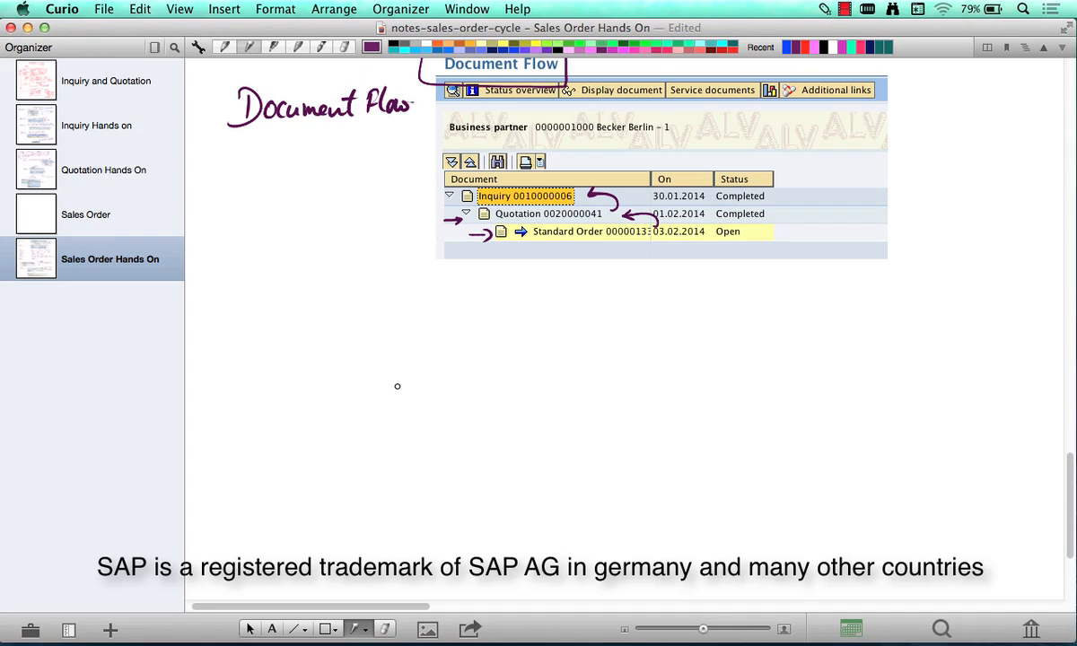
right_click(398, 387)
key(super+Tab)
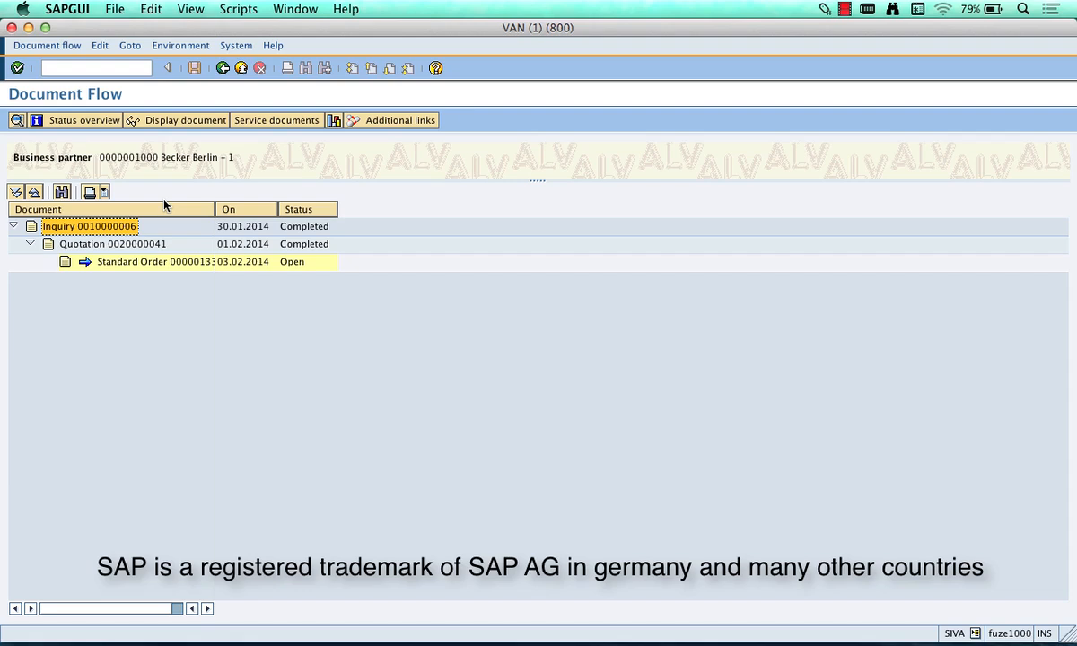
click(132, 245)
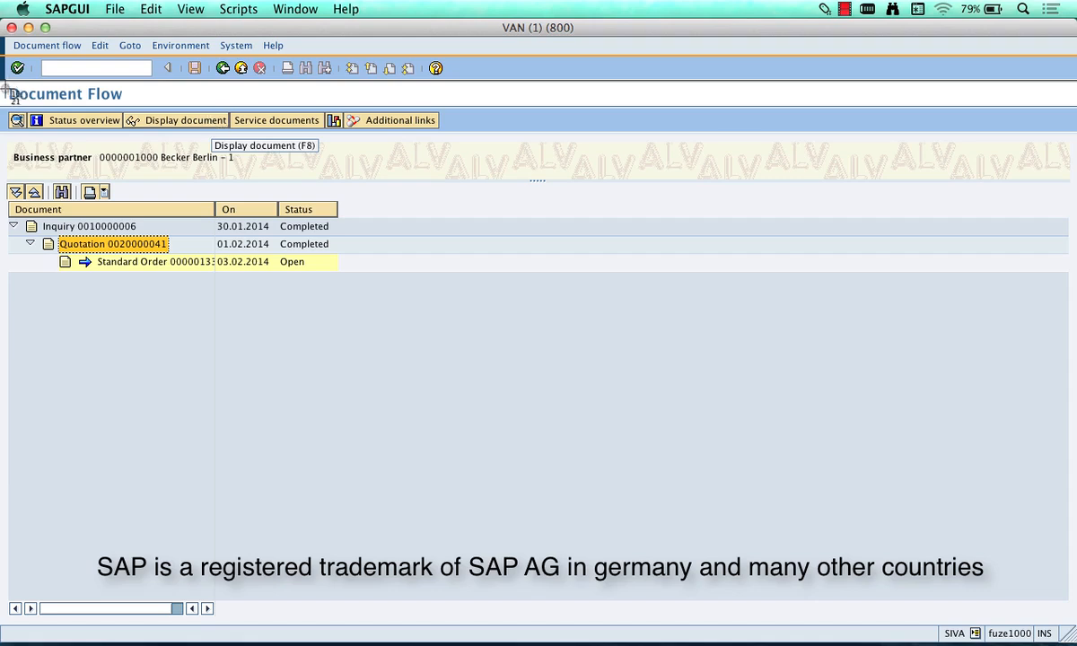
drag(8, 82, 425, 297)
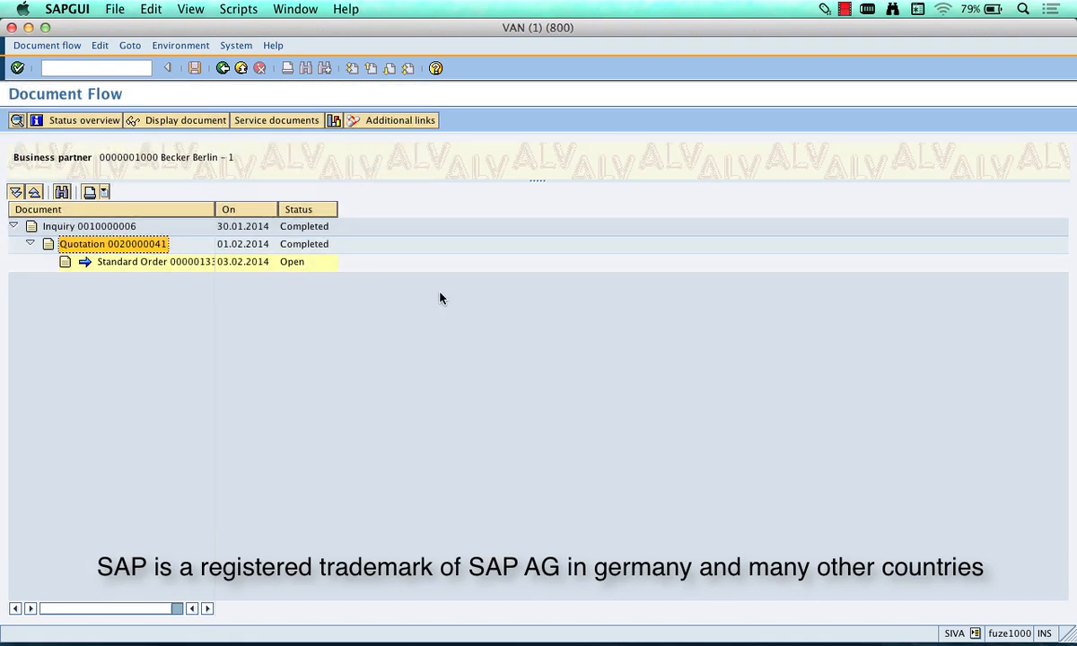
click(190, 121)
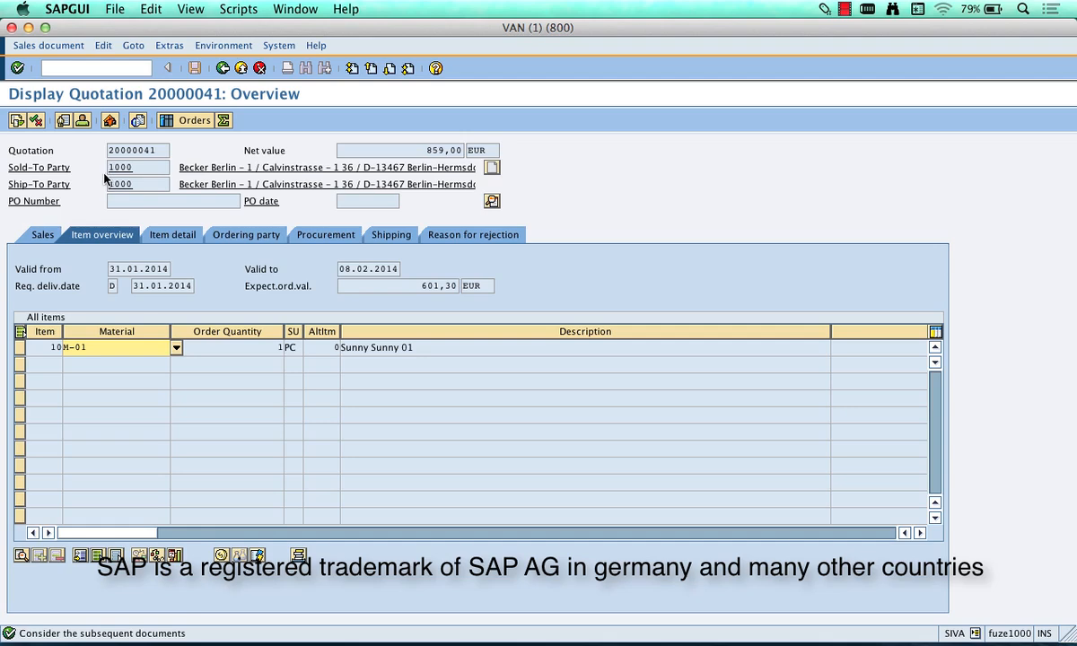
Return to the document flow of the sales order and display the inquiry document from it.
click(223, 68)
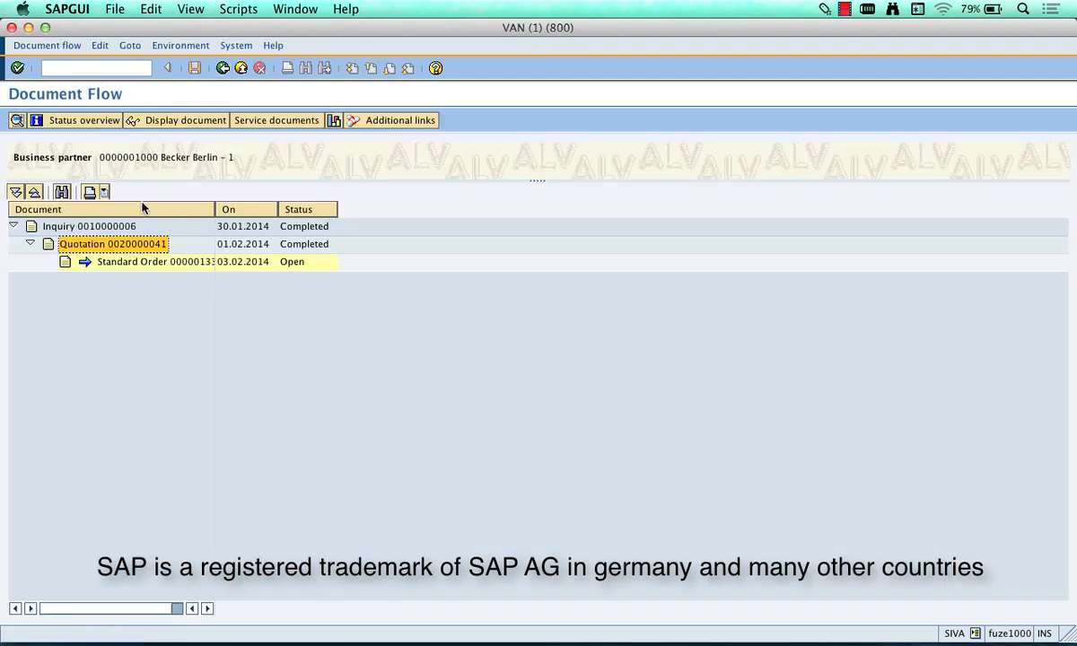
click(115, 227)
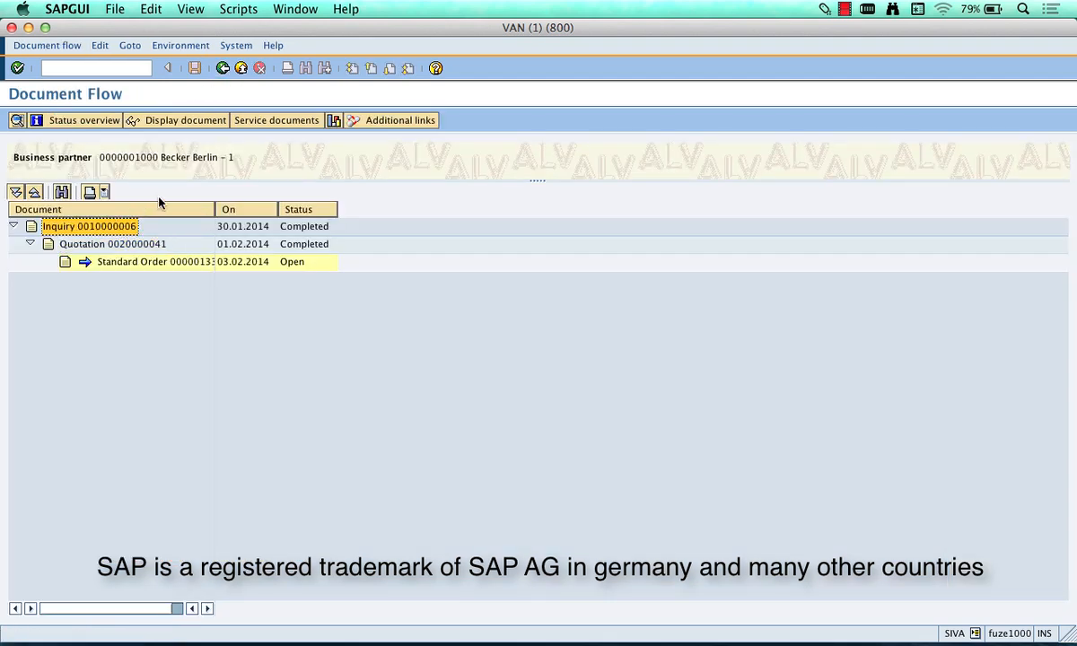
click(201, 119)
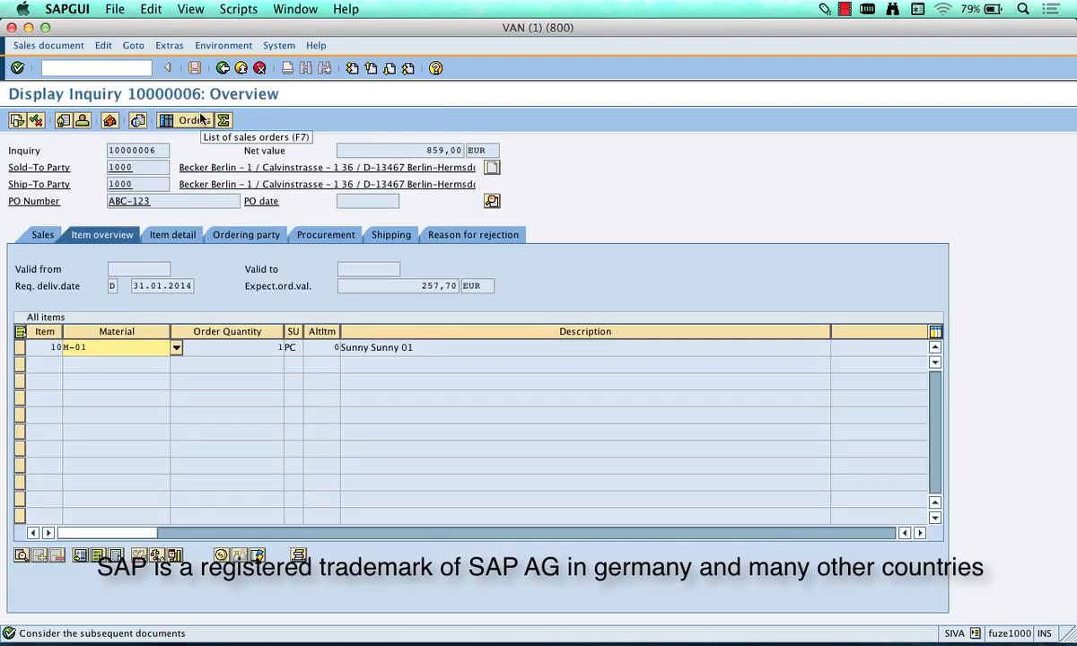
Open the document flow from the displayed inquiry and display its quotation document.
click(16, 119)
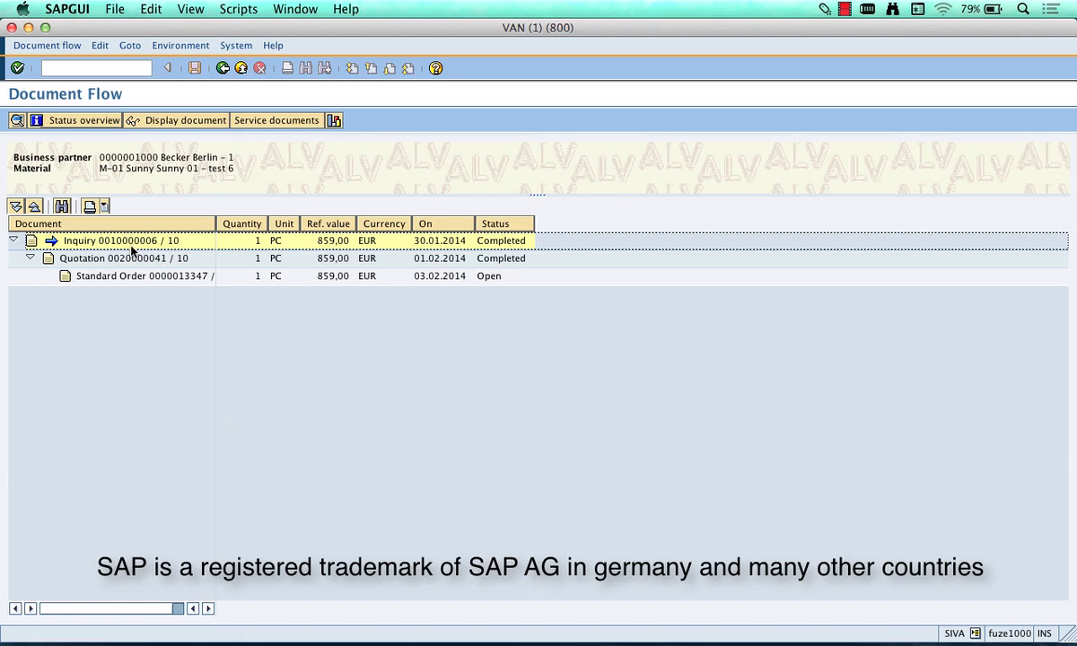
click(160, 257)
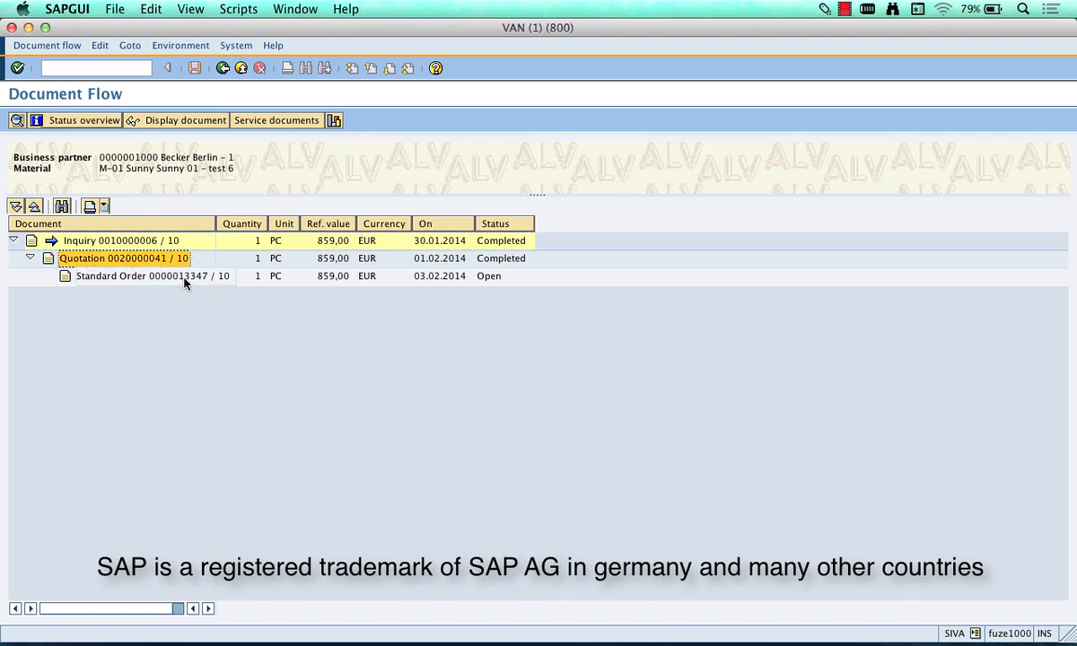
click(165, 122)
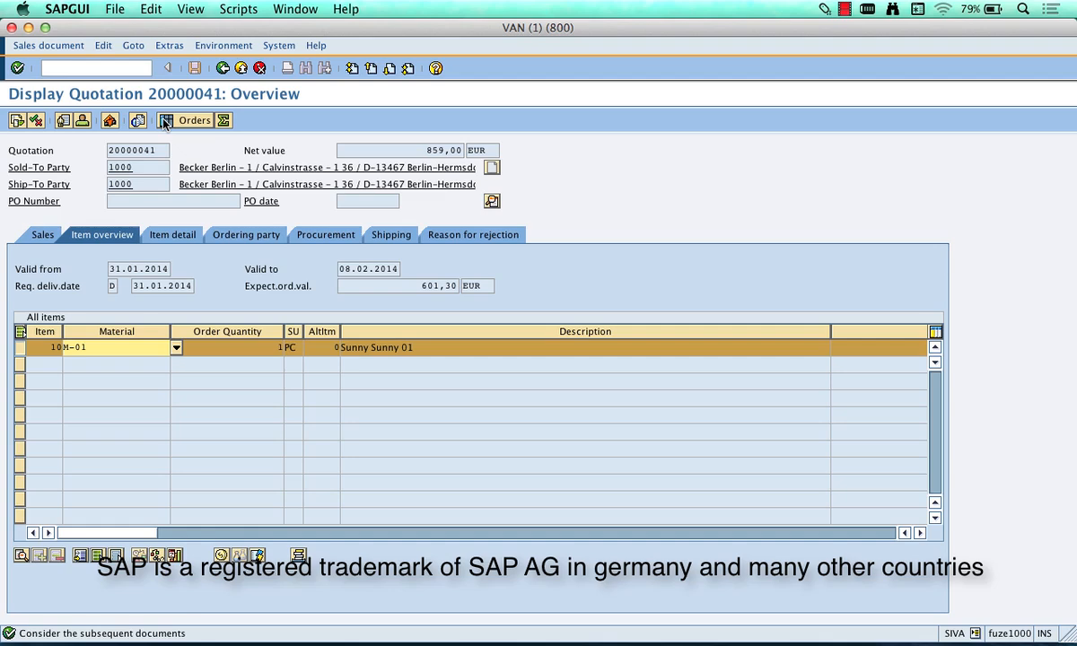
Switch to Curio and place the copied Document Flow capture below the first Document Flow capture on the Sales Order Hands On page.
key(super+Tab)
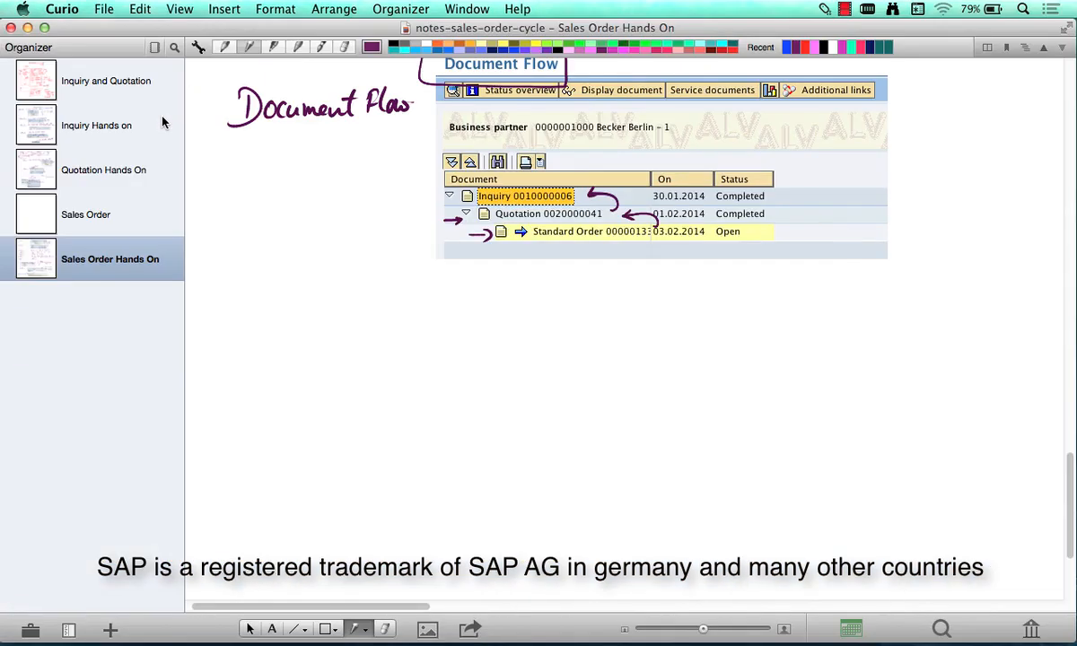
key(super+v)
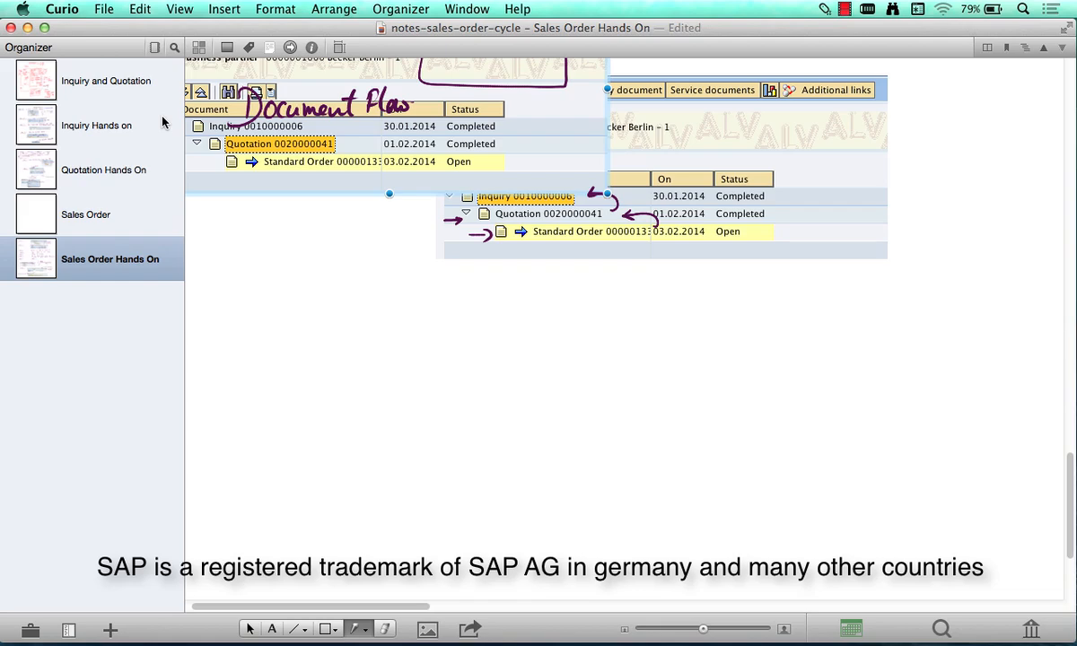
drag(347, 155, 603, 504)
Annotate the new capture with an arrow to the quotation, "View Documents in Doc. Flow" handwritten beside it, and a box and arrow marking Display document.
key(p)
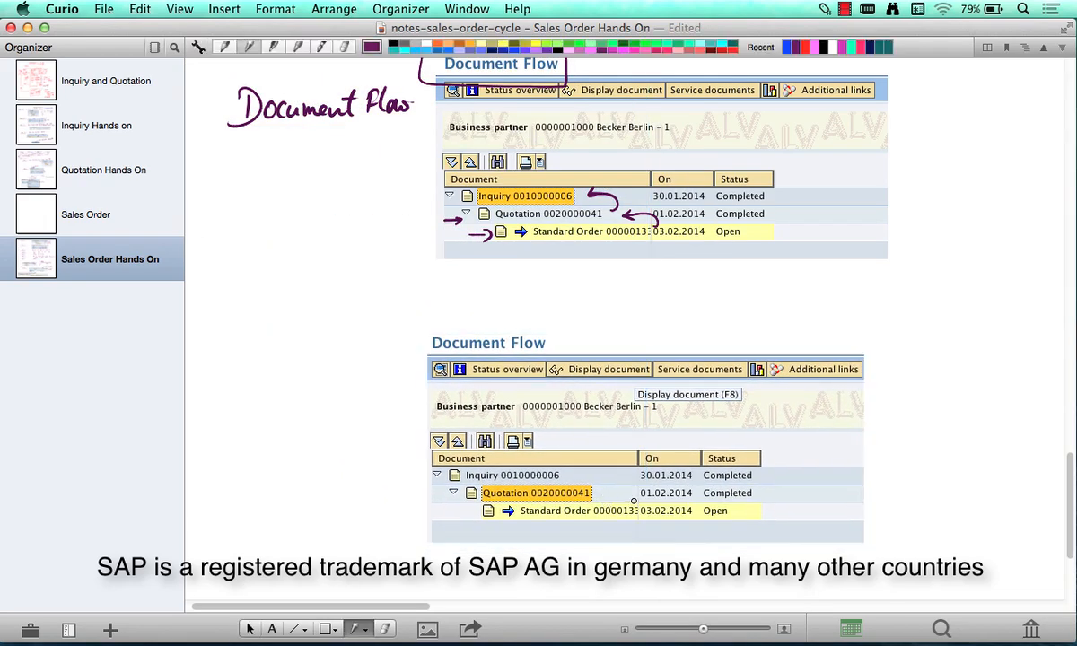
mouse_move(603, 493)
mouse_down()
mouse_move(628, 492)
mouse_move(609, 498)
mouse_up()
mouse_move(216, 377)
mouse_down()
mouse_move(274, 368)
mouse_move(319, 391)
mouse_move(392, 382)
mouse_up()
mouse_move(213, 450)
mouse_down()
mouse_move(256, 462)
mouse_move(357, 438)
mouse_up()
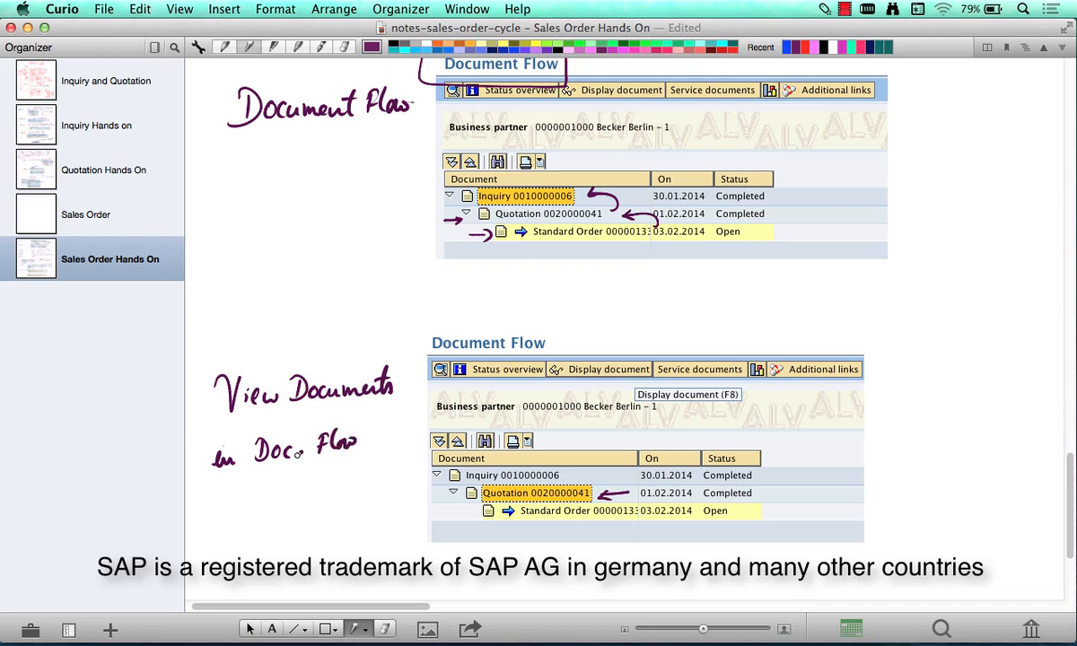
click(297, 455)
mouse_move(649, 357)
mouse_down()
mouse_move(588, 355)
mouse_move(544, 389)
mouse_move(648, 389)
mouse_move(652, 359)
mouse_up()
mouse_move(595, 338)
mouse_down()
mouse_move(597, 353)
mouse_move(590, 346)
mouse_up()
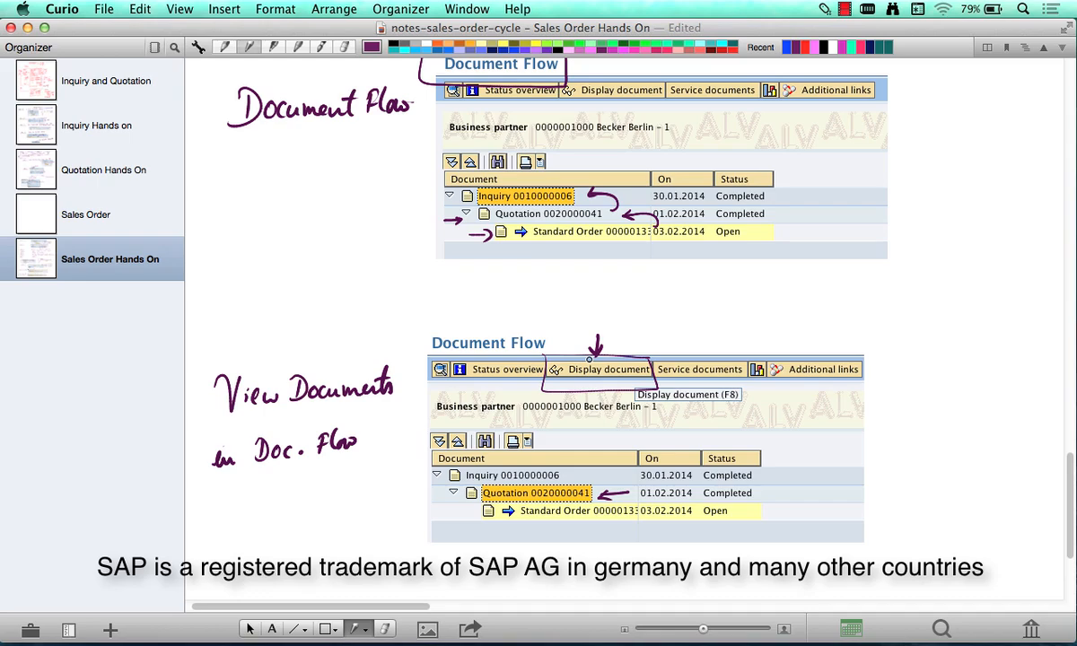
In the Step 1 notes, tick VA01 and draw arrows at Sales and Distribution, Sales, Order and VA01 - Create.
scroll(590, 359, up, 20)
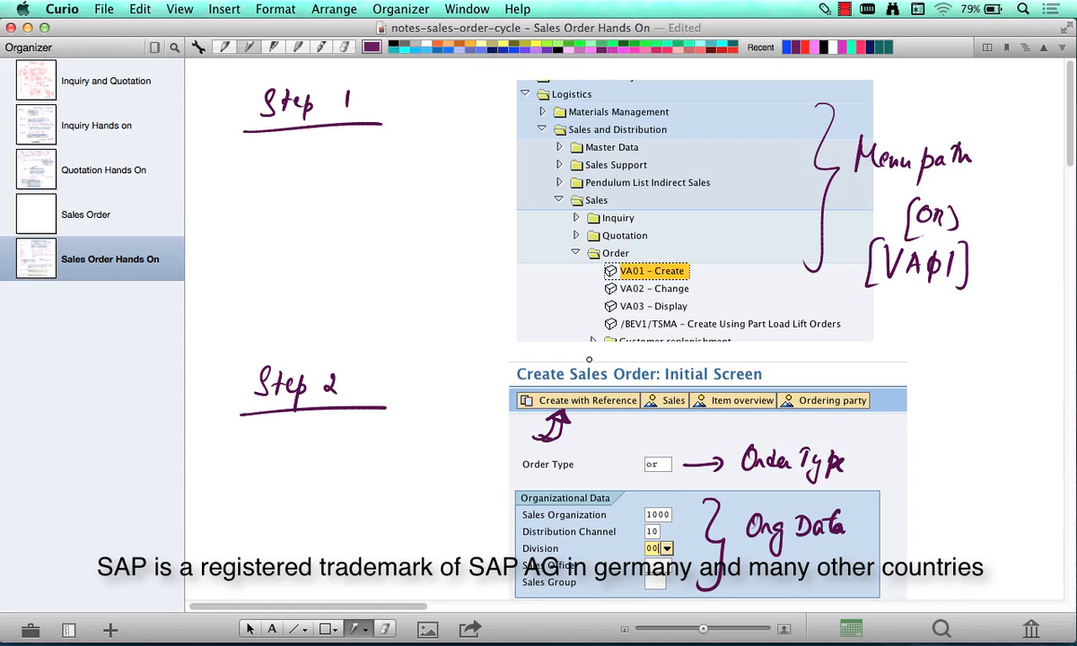
drag(987, 263, 1024, 246)
drag(698, 128, 676, 131)
drag(639, 191, 624, 195)
drag(657, 249, 643, 250)
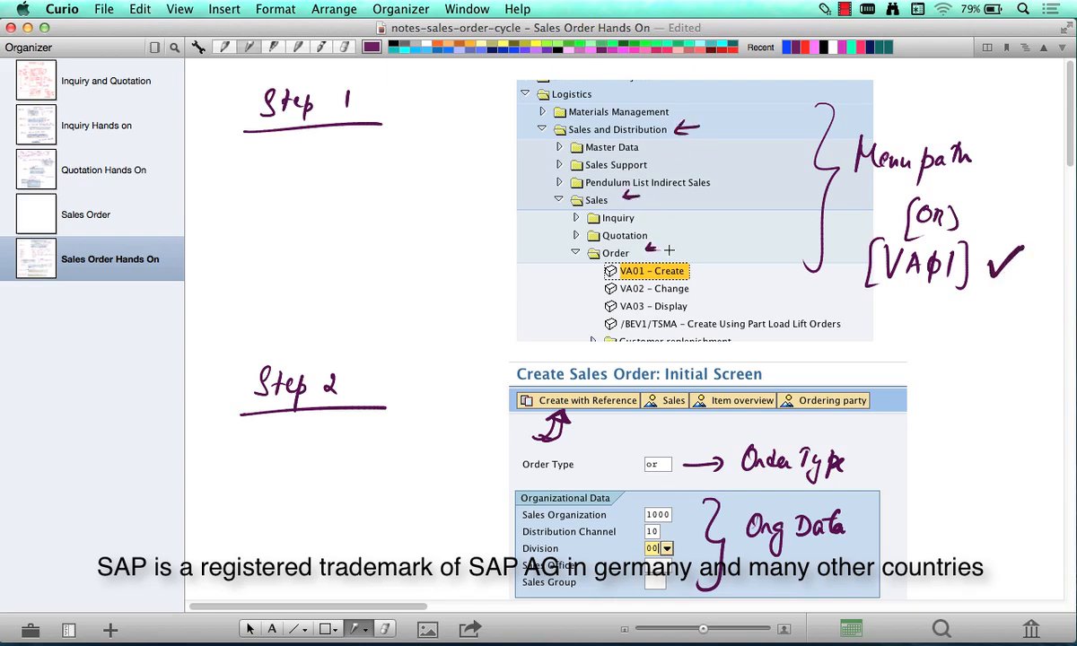
drag(698, 279, 716, 276)
In the Step 2 capture, box the Order Type value and draw an arrow to Create with Reference.
scroll(723, 274, down, 5)
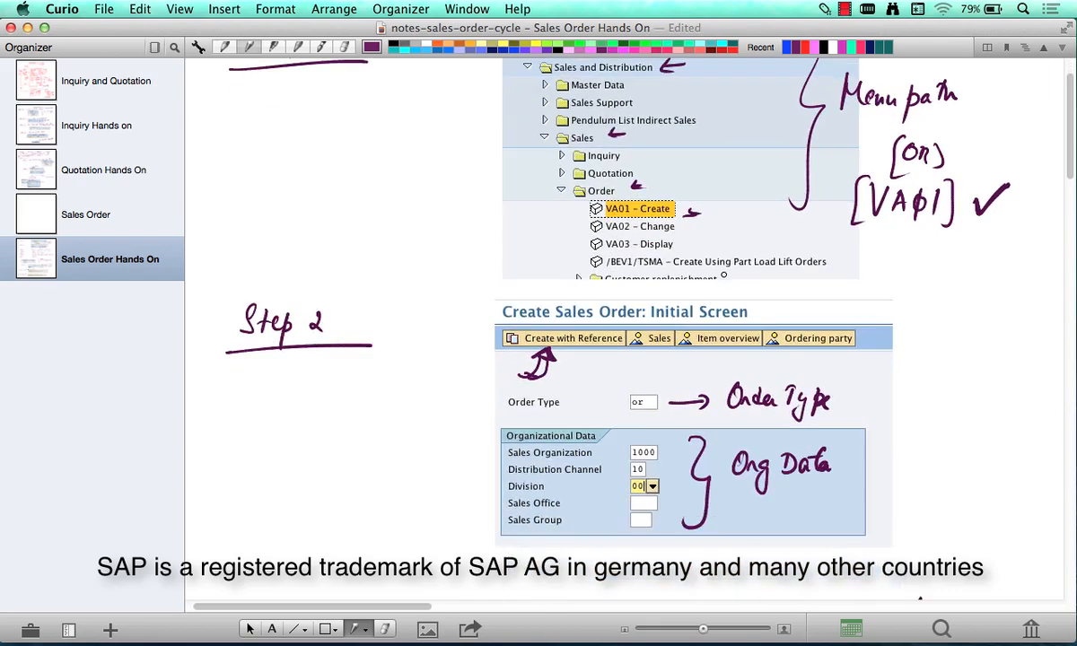
mouse_move(638, 268)
mouse_down()
mouse_move(639, 289)
mouse_move(605, 272)
mouse_move(637, 270)
mouse_up()
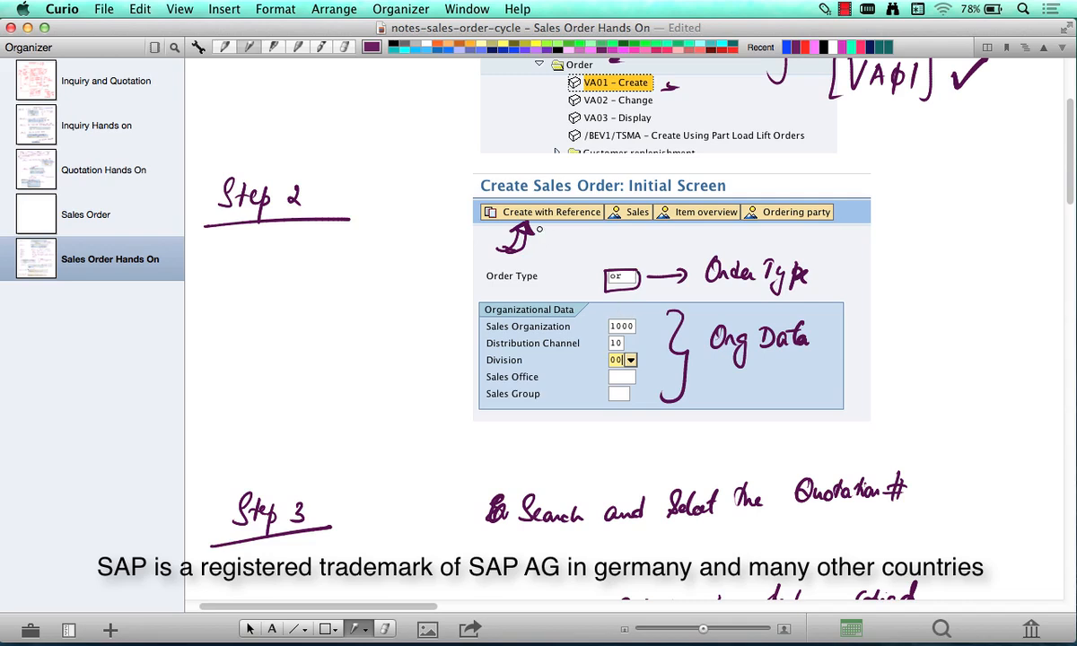
drag(539, 256, 551, 230)
Draw arrows to the Step 3 "Quotation #" note and the Step 5 "Modify if necessary" note, and save the project.
scroll(559, 232, down, 5)
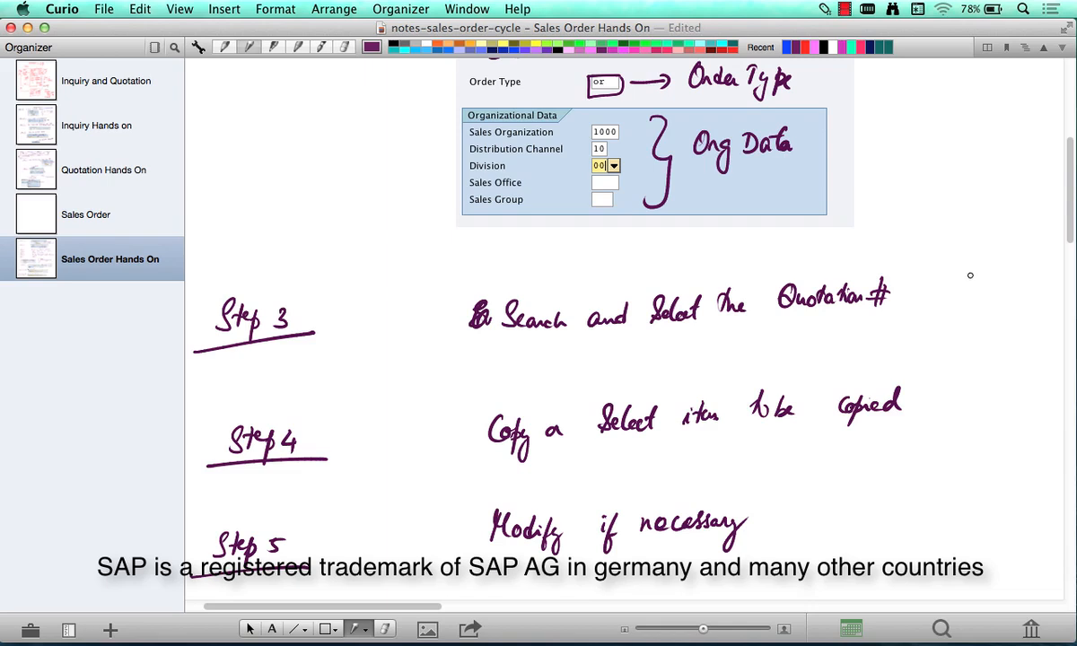
drag(964, 287, 917, 295)
mouse_move(799, 518)
mouse_down()
mouse_move(884, 518)
mouse_move(802, 527)
mouse_up()
scroll(834, 526, down, 5)
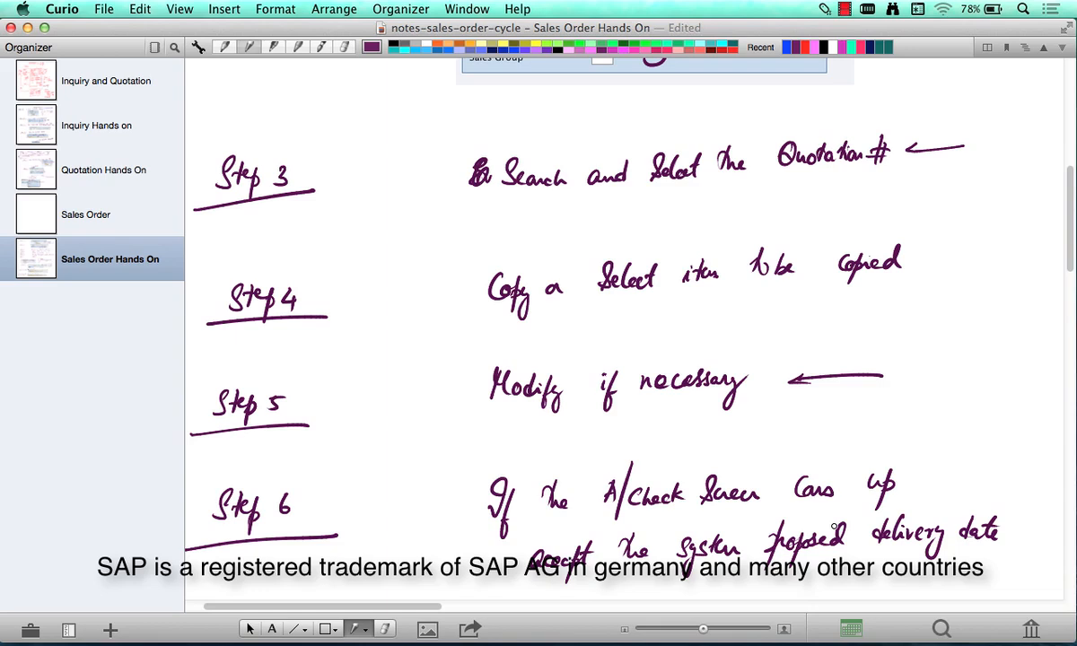
key(super+s)
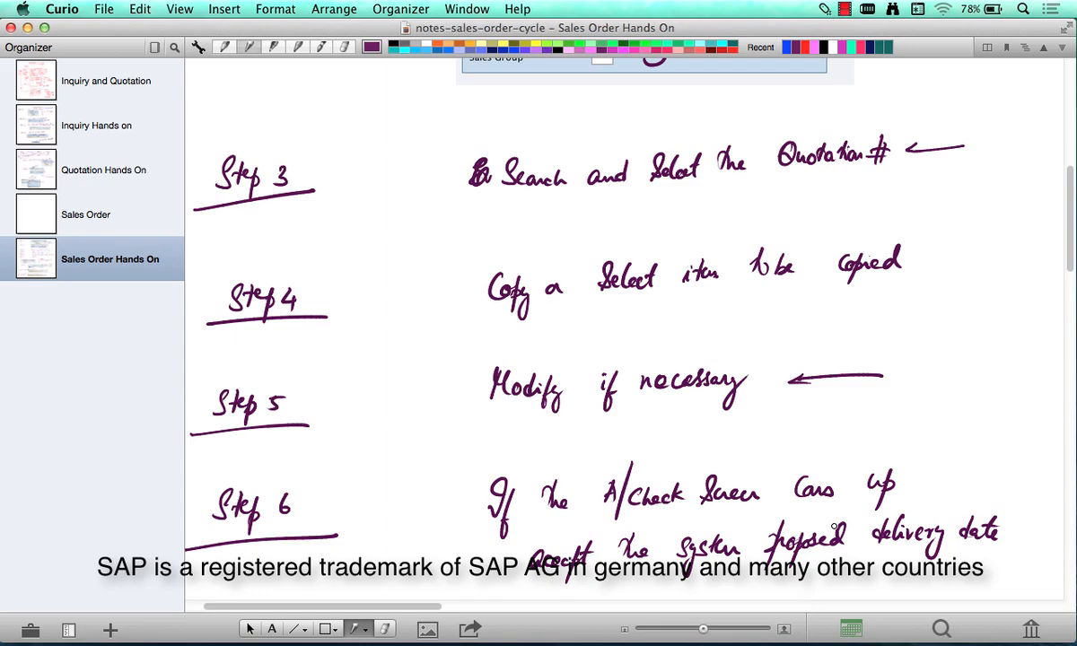
Box "A/Check Screen" in Step 6, and add an arrow and an underlined handwritten order number beside Save in Step 7.
scroll(834, 526, down, 5)
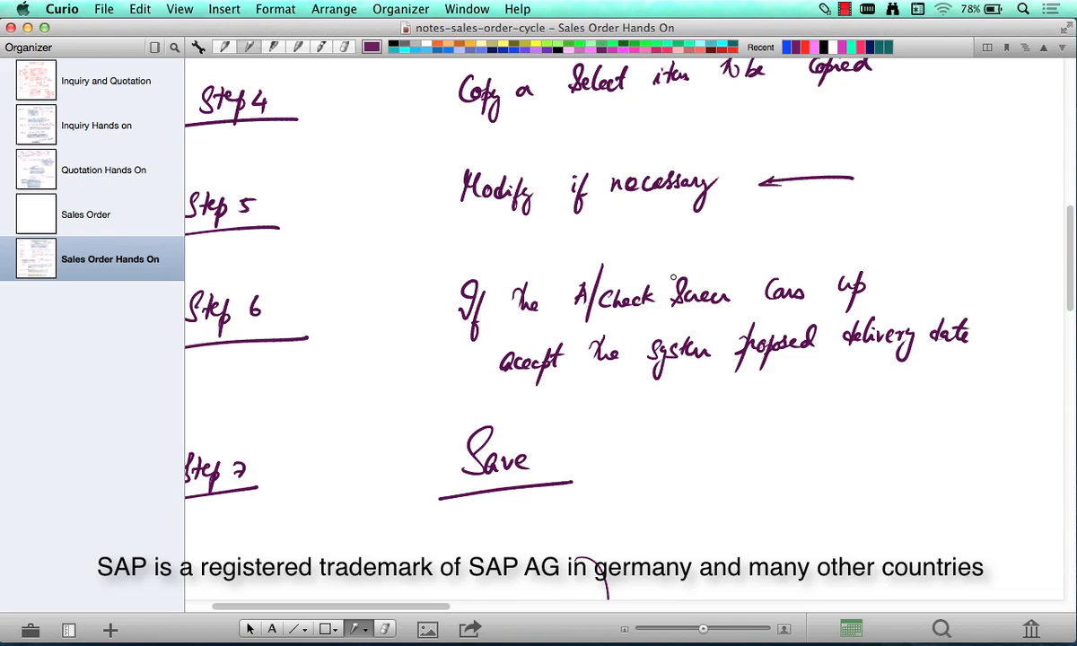
mouse_move(735, 265)
mouse_down()
mouse_move(558, 316)
mouse_move(725, 323)
mouse_move(722, 265)
mouse_up()
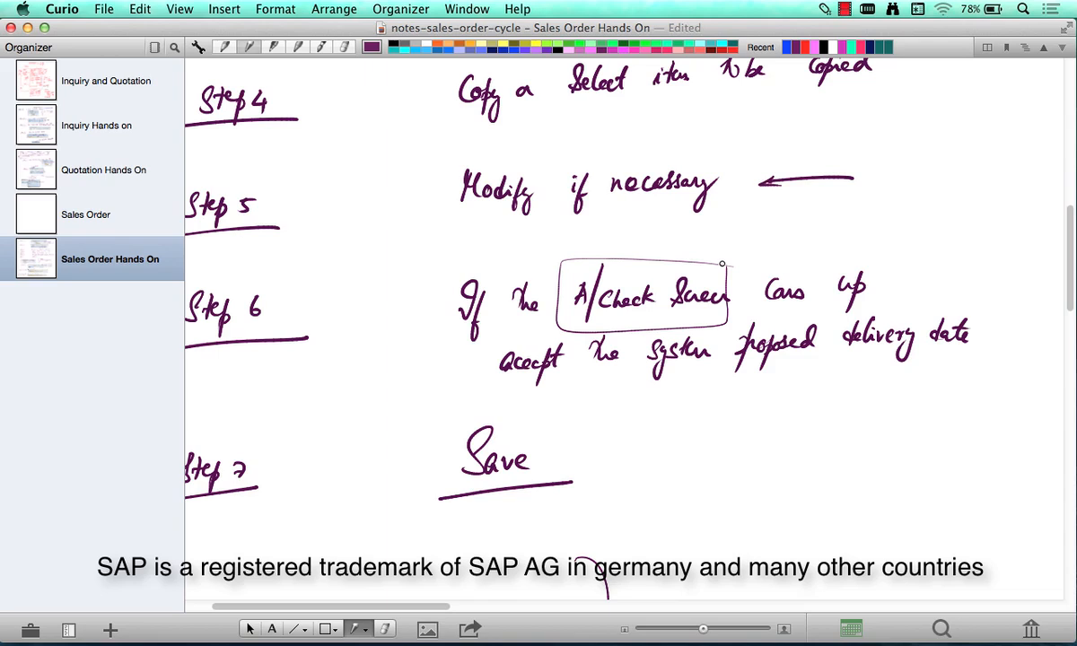
mouse_move(611, 440)
mouse_down()
mouse_move(610, 455)
mouse_move(652, 444)
mouse_up()
drag(717, 430, 717, 448)
mouse_move(721, 430)
mouse_down()
mouse_move(723, 447)
mouse_move(741, 448)
mouse_up()
drag(763, 431, 778, 448)
drag(687, 471, 831, 456)
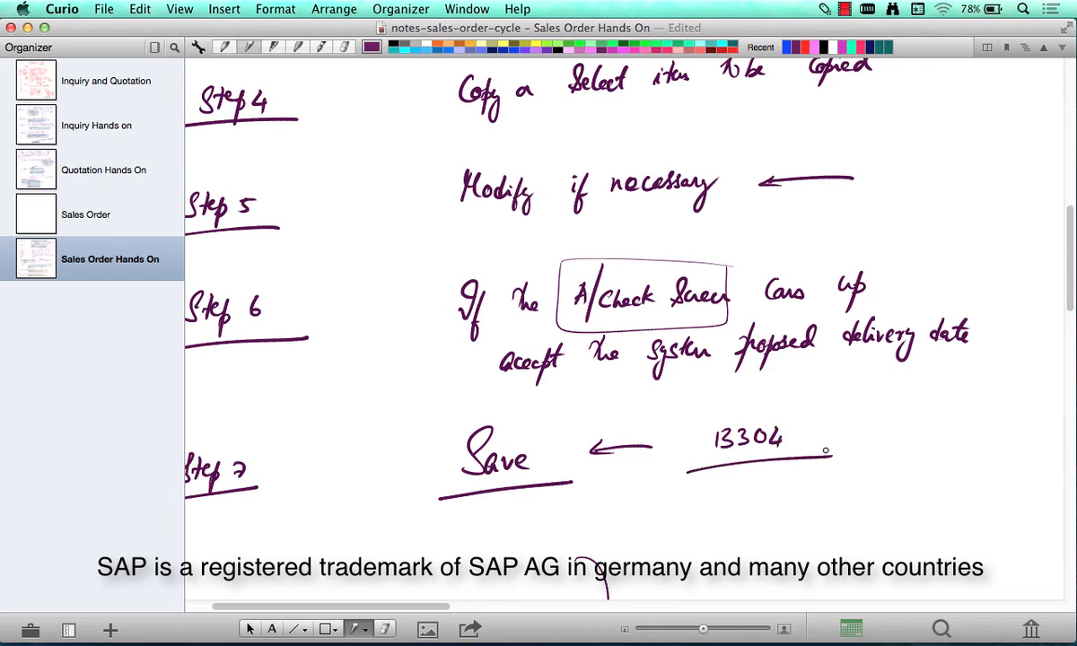
Handwrite the chain Inquiry, Quotation, Order beside the transaction code notes, with arrows leading back from order to quotation to inquiry.
scroll(824, 451, down, 10)
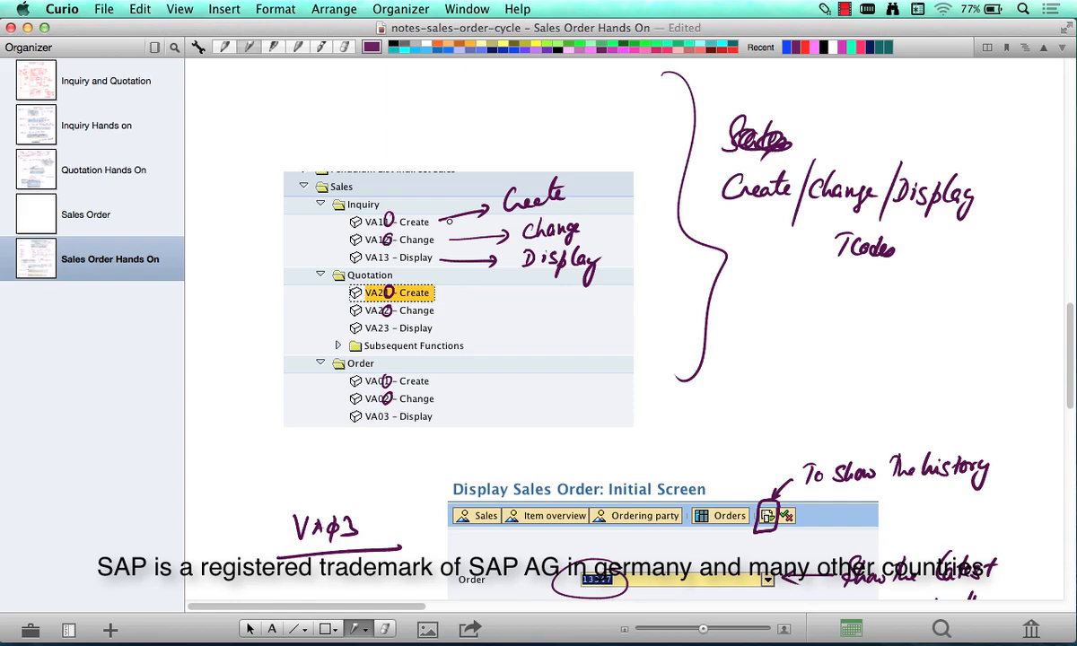
scroll(448, 221, down, 5)
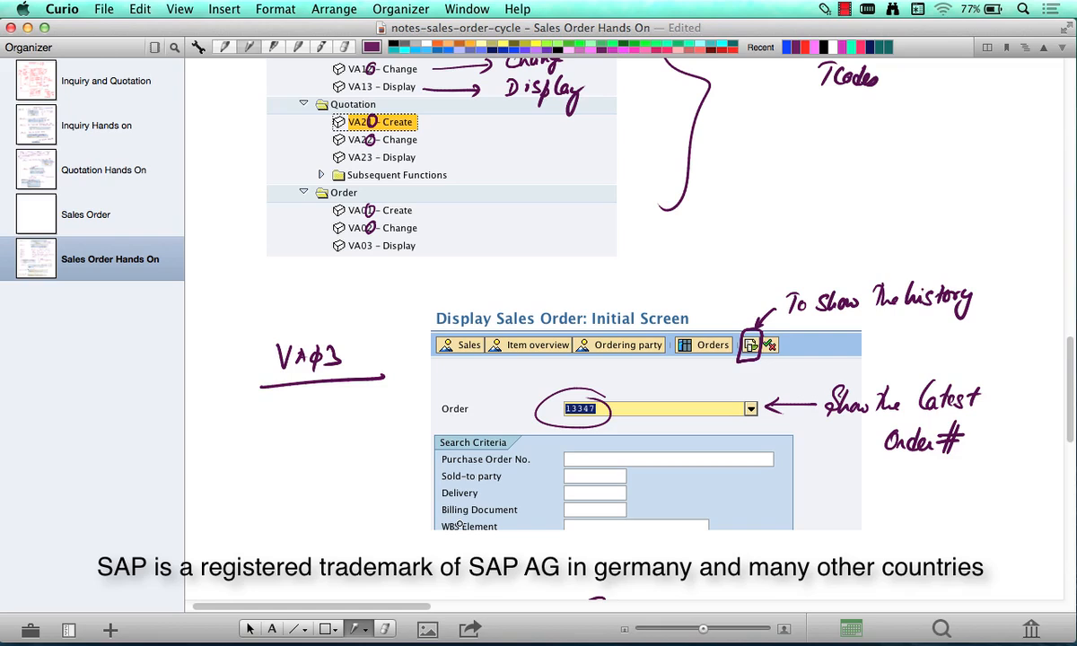
mouse_move(890, 118)
mouse_down()
mouse_move(897, 140)
mouse_move(958, 134)
mouse_move(935, 173)
mouse_move(1014, 166)
mouse_up()
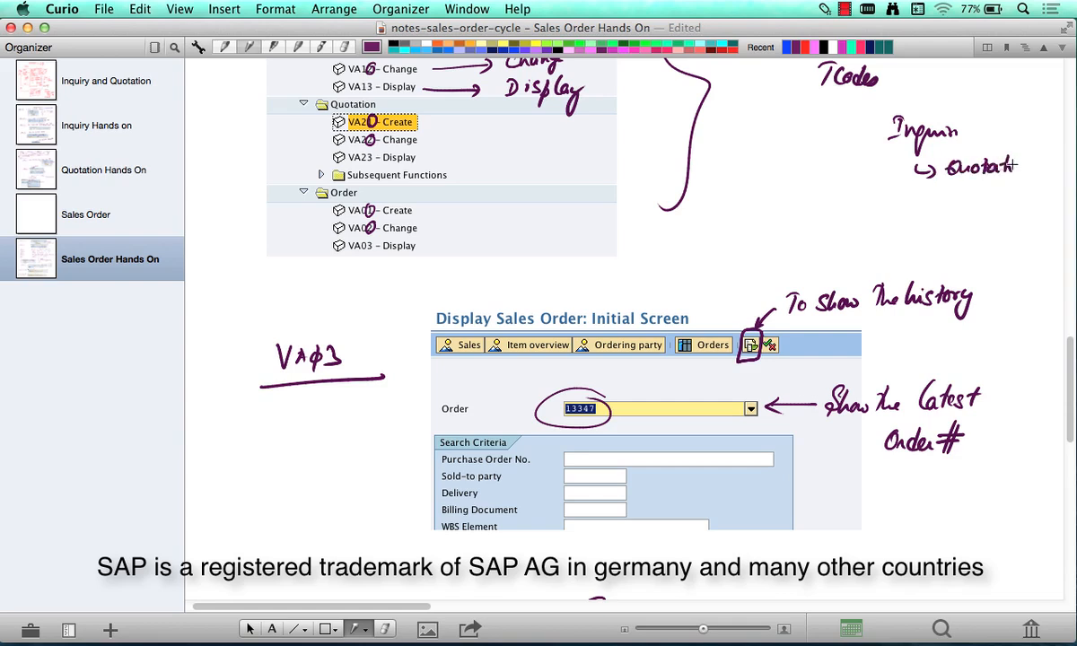
mouse_move(958, 201)
mouse_down()
mouse_move(963, 215)
mouse_move(1026, 213)
mouse_up()
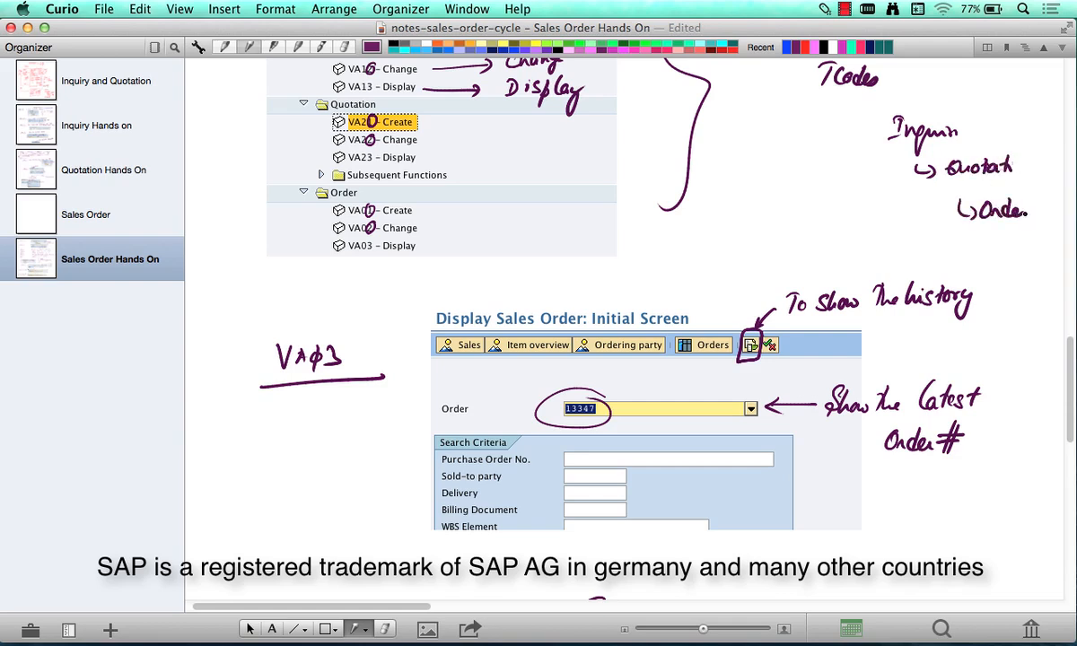
mouse_move(979, 158)
mouse_down()
mouse_move(1017, 171)
mouse_move(960, 135)
mouse_move(965, 141)
mouse_up()
scroll(628, 323, right, 1)
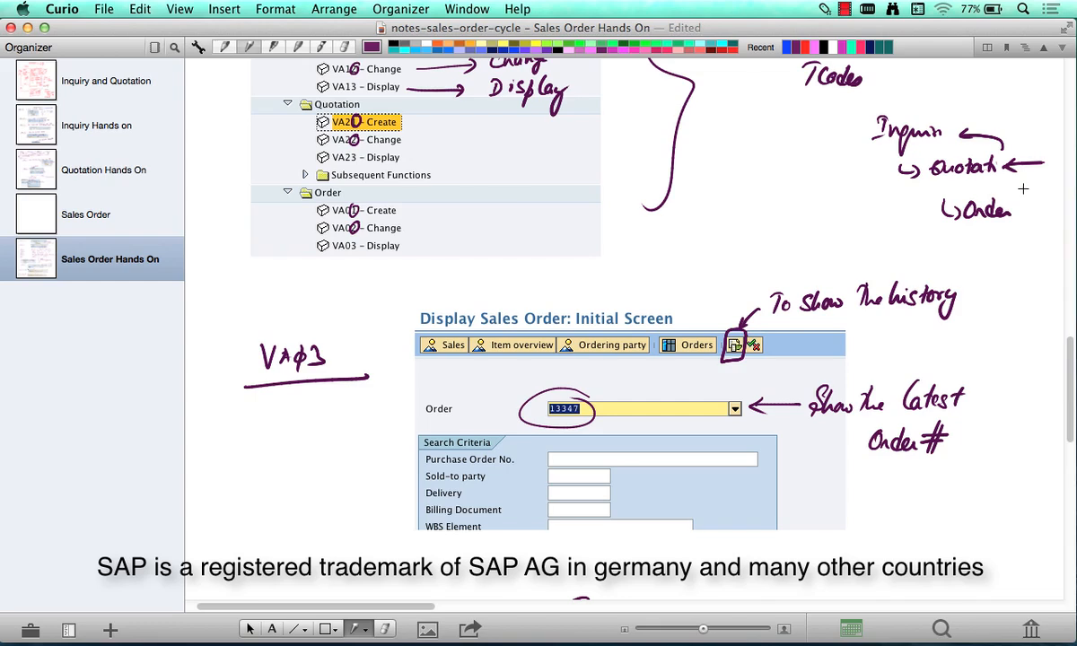
drag(1024, 184, 1031, 212)
scroll(757, 359, down, 10)
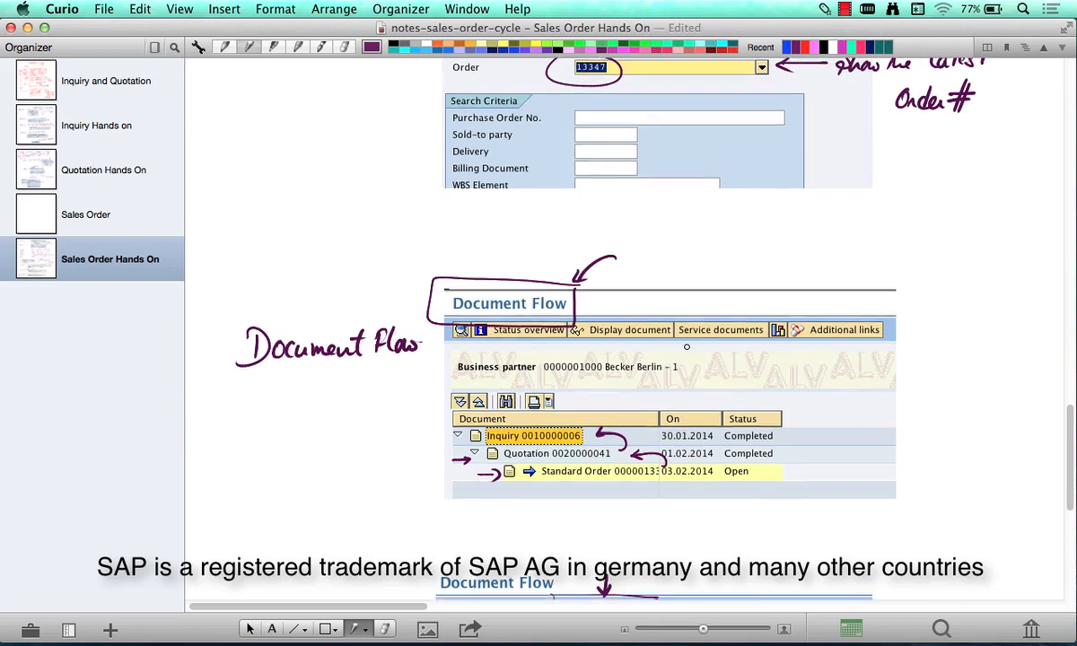
scroll(687, 347, down, 7)
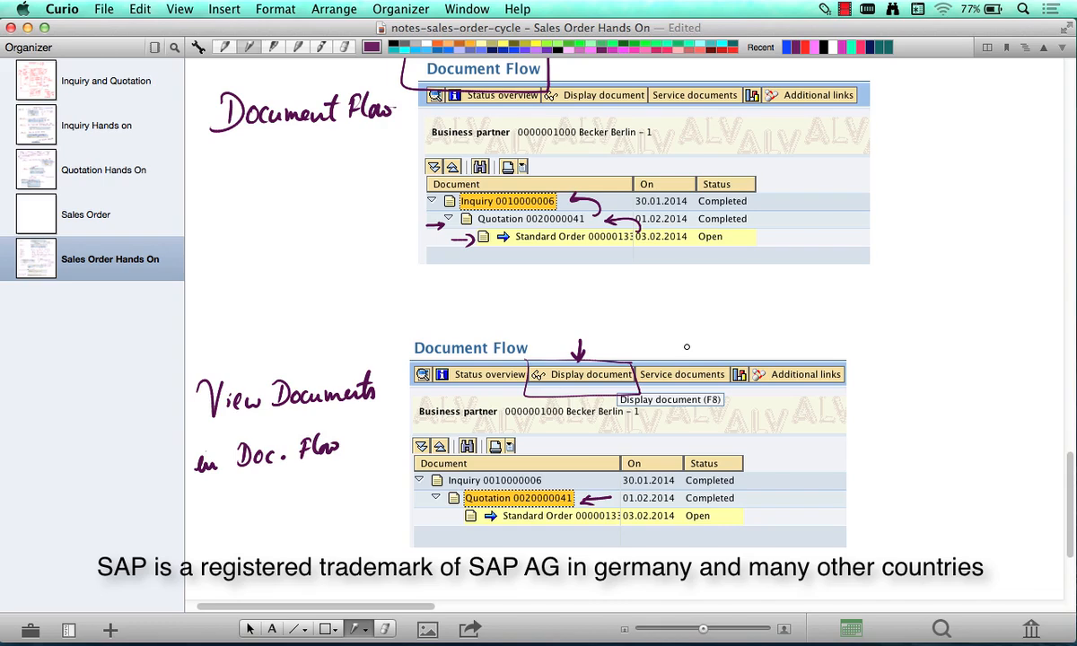